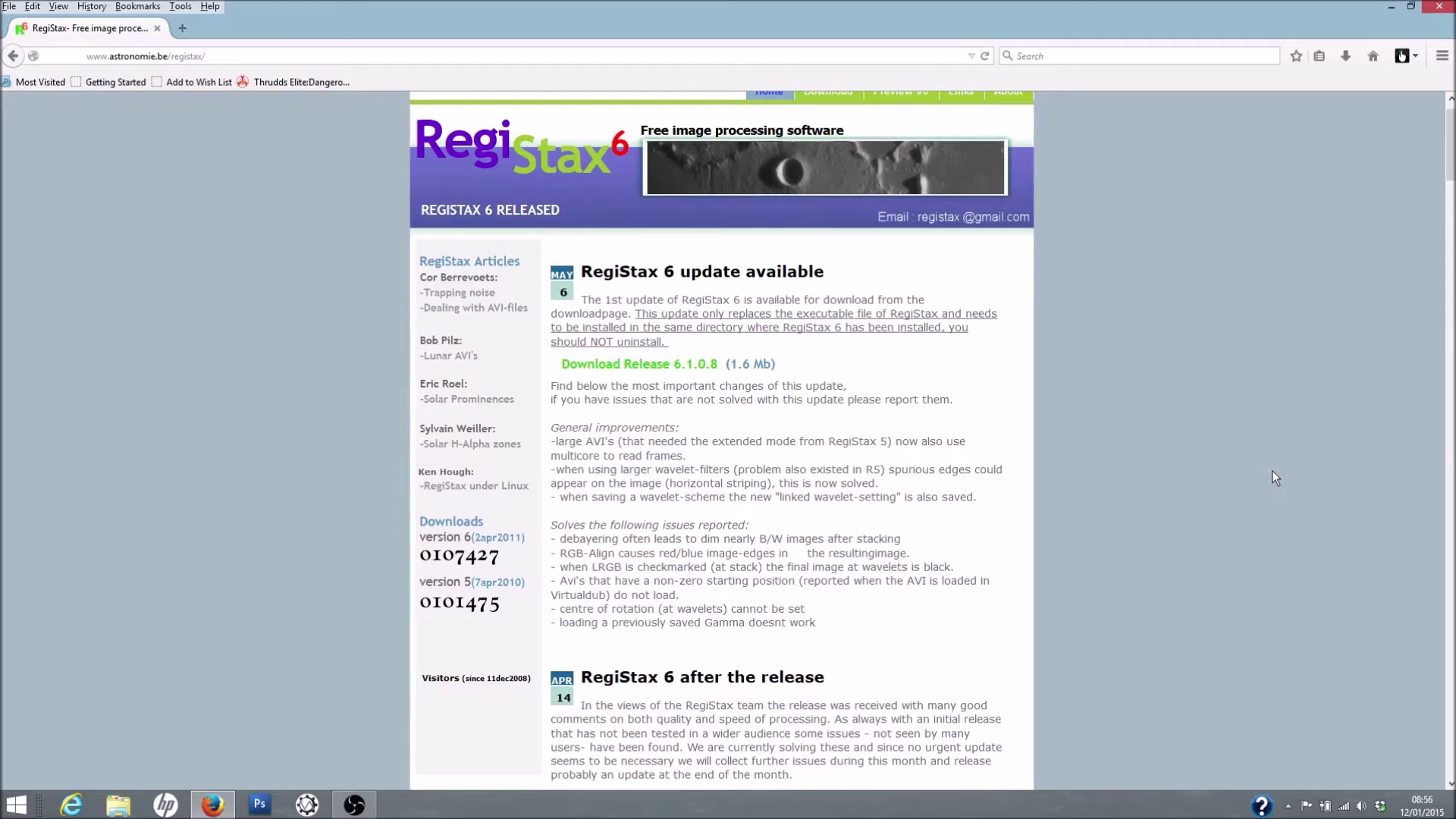
# - Browse the RegiStax Preview V6 page, then go to its Load Image section
pyautogui.scroll(1, 1272, 471)
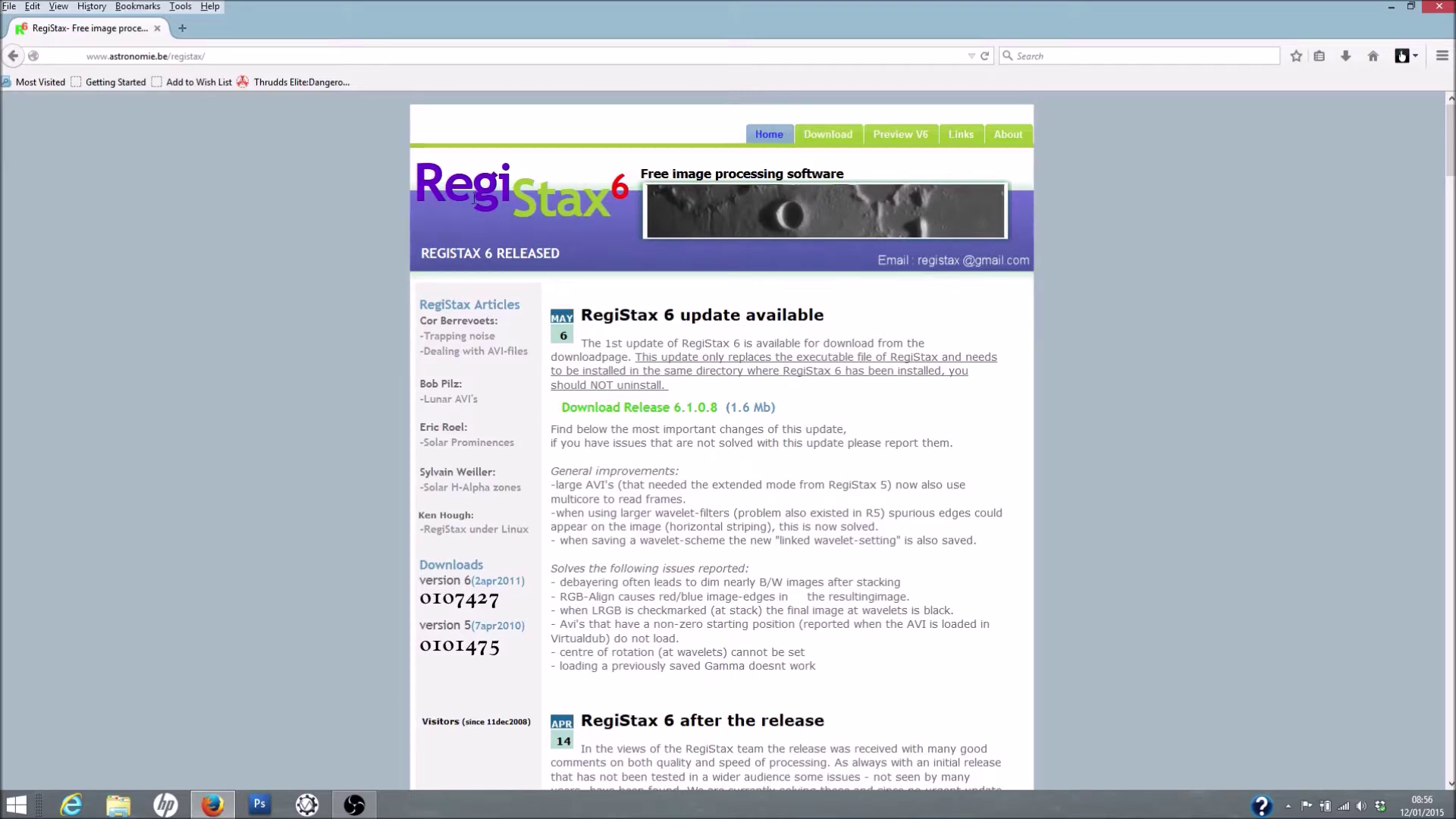
pyautogui.click(901, 135)
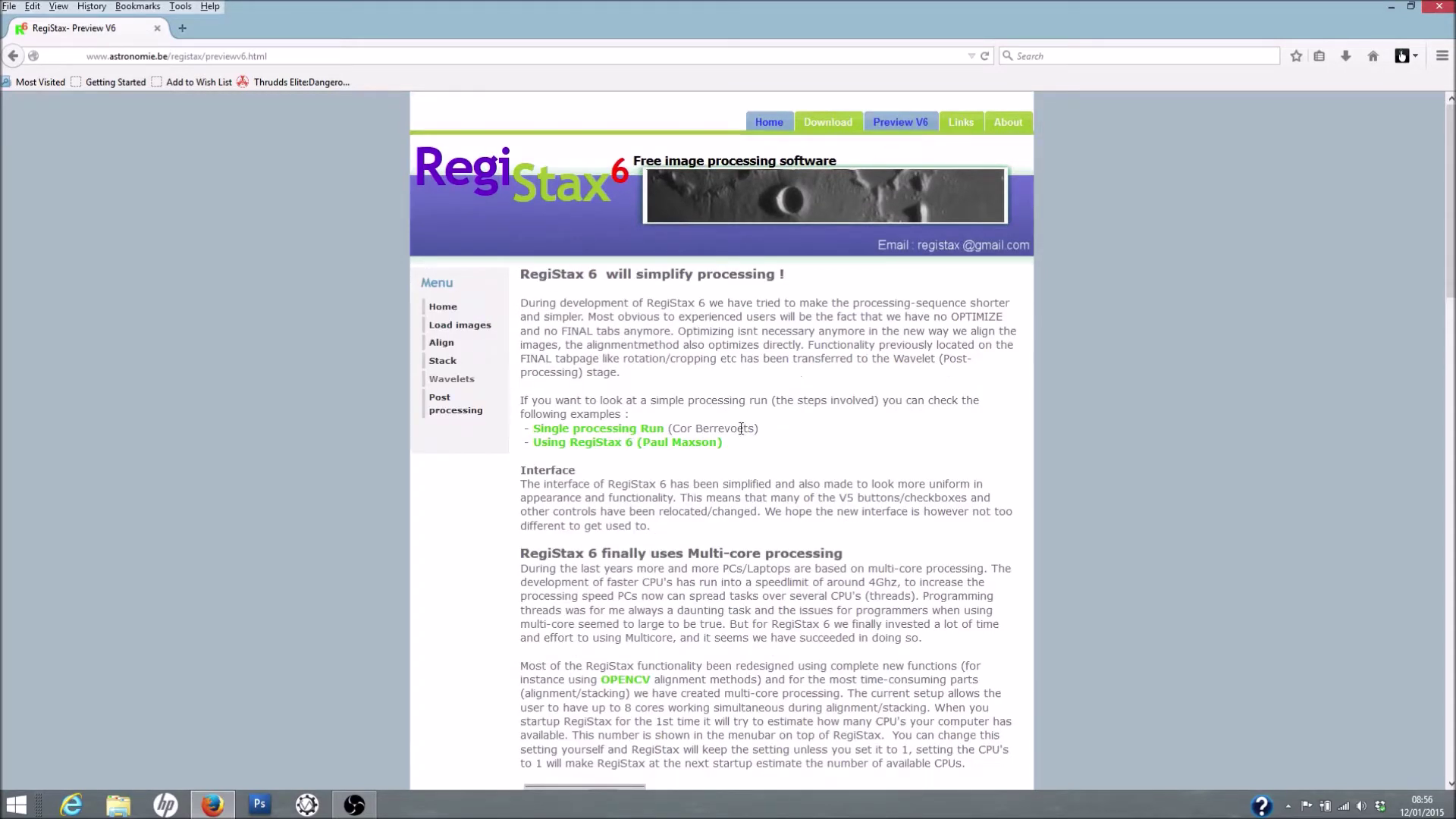
pyautogui.scroll(-4, 741, 428)
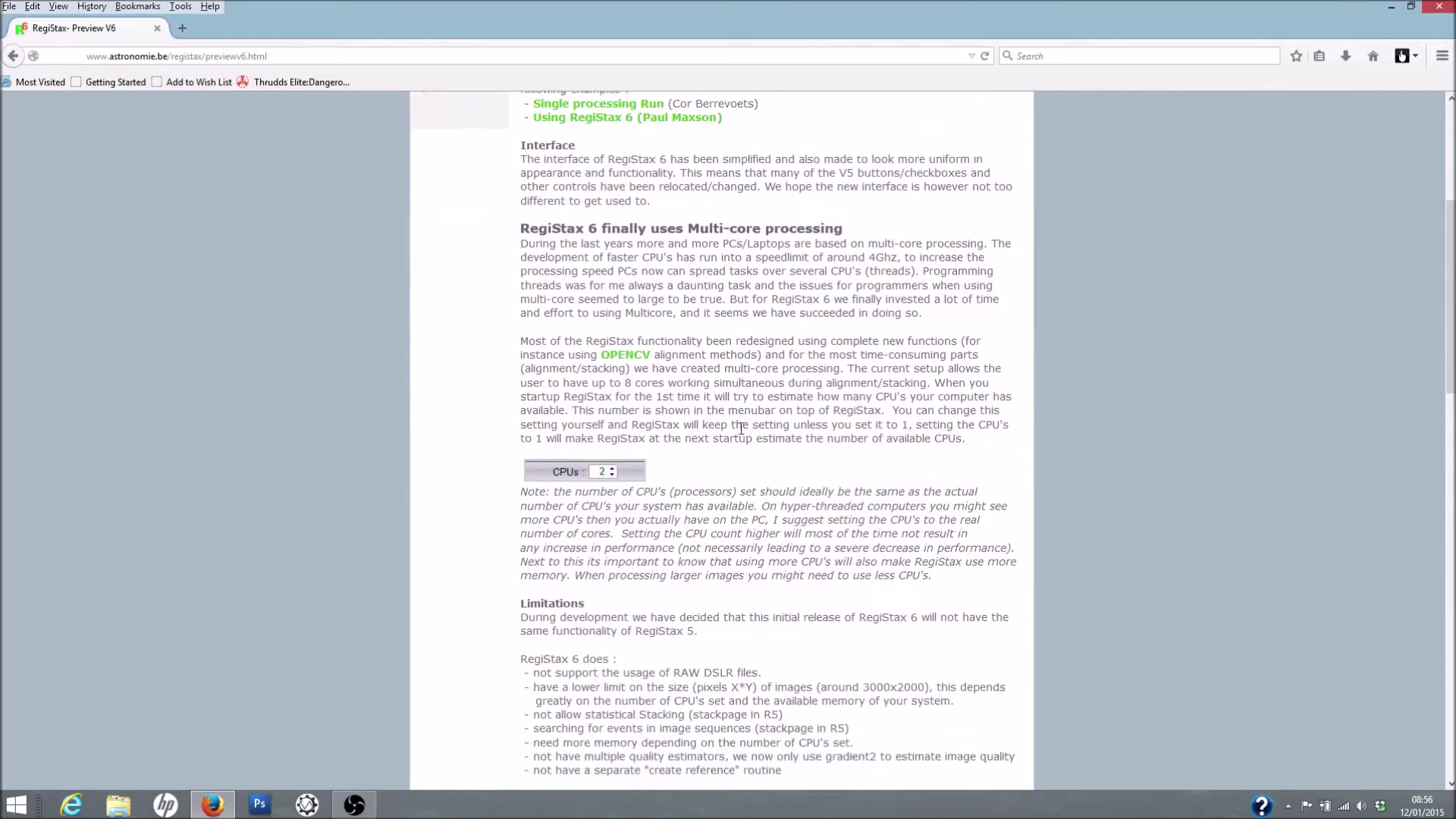
pyautogui.scroll(-6, 740, 428)
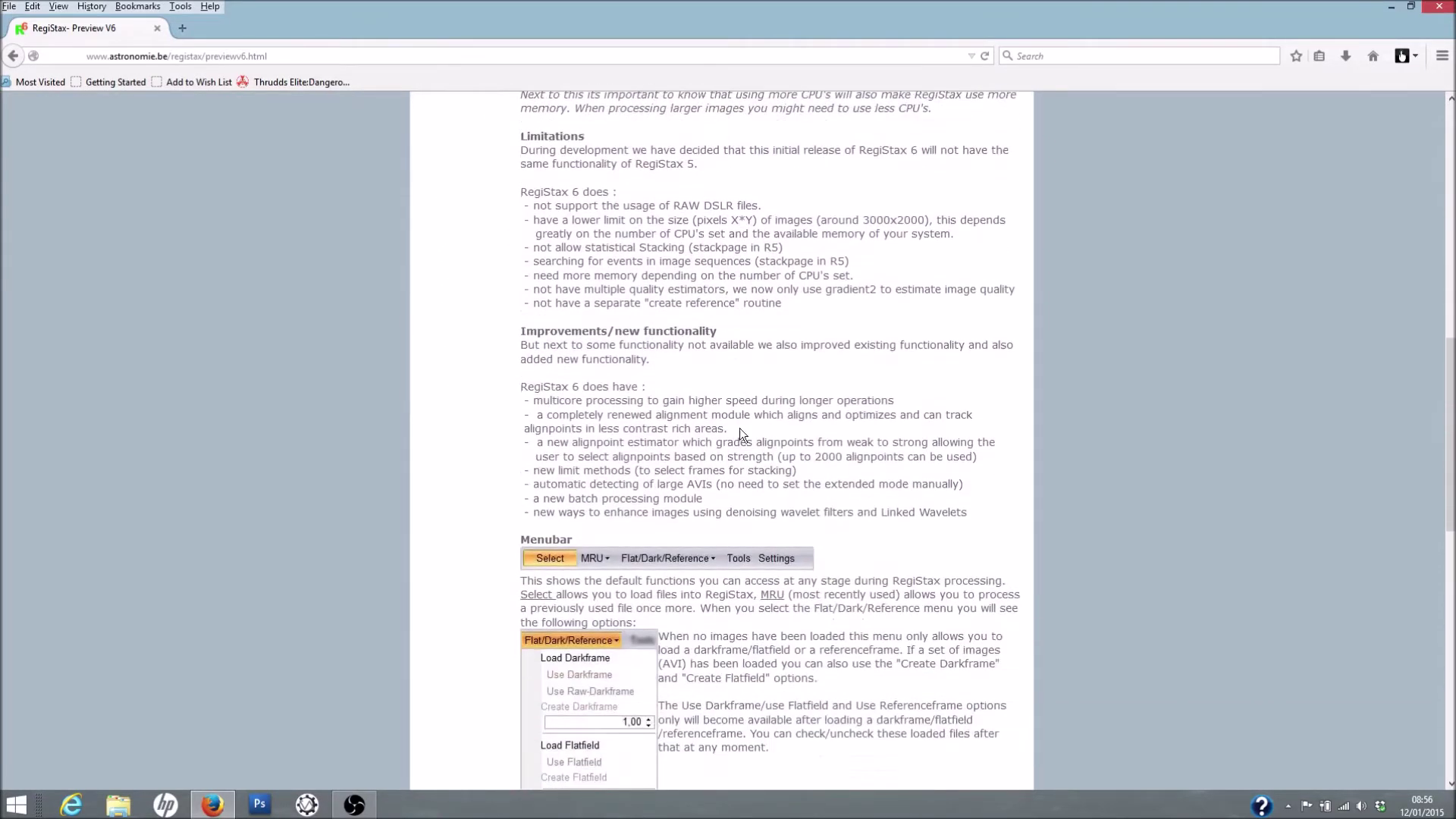
pyautogui.scroll(-7, 740, 427)
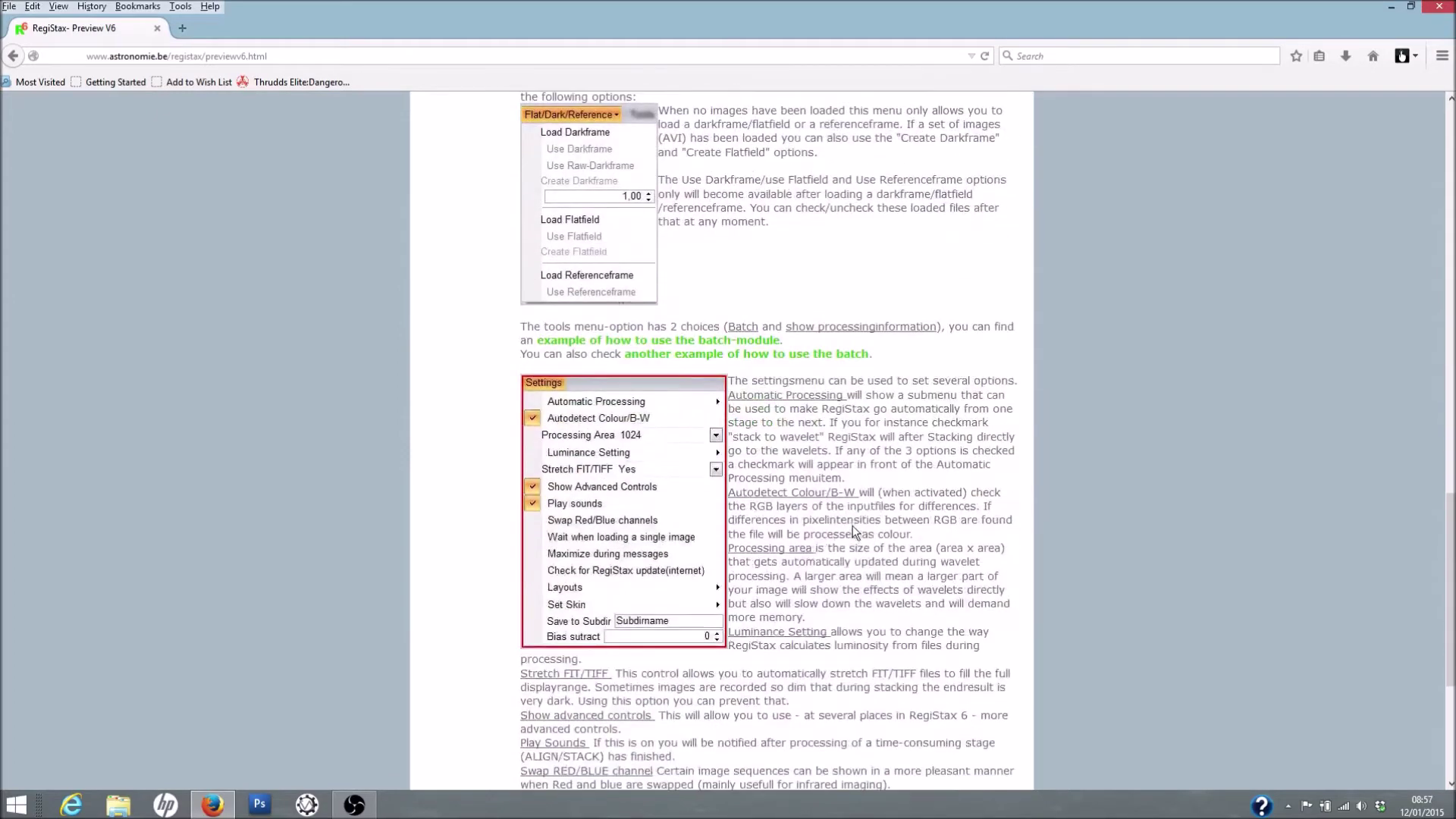
pyautogui.scroll(13, 852, 525)
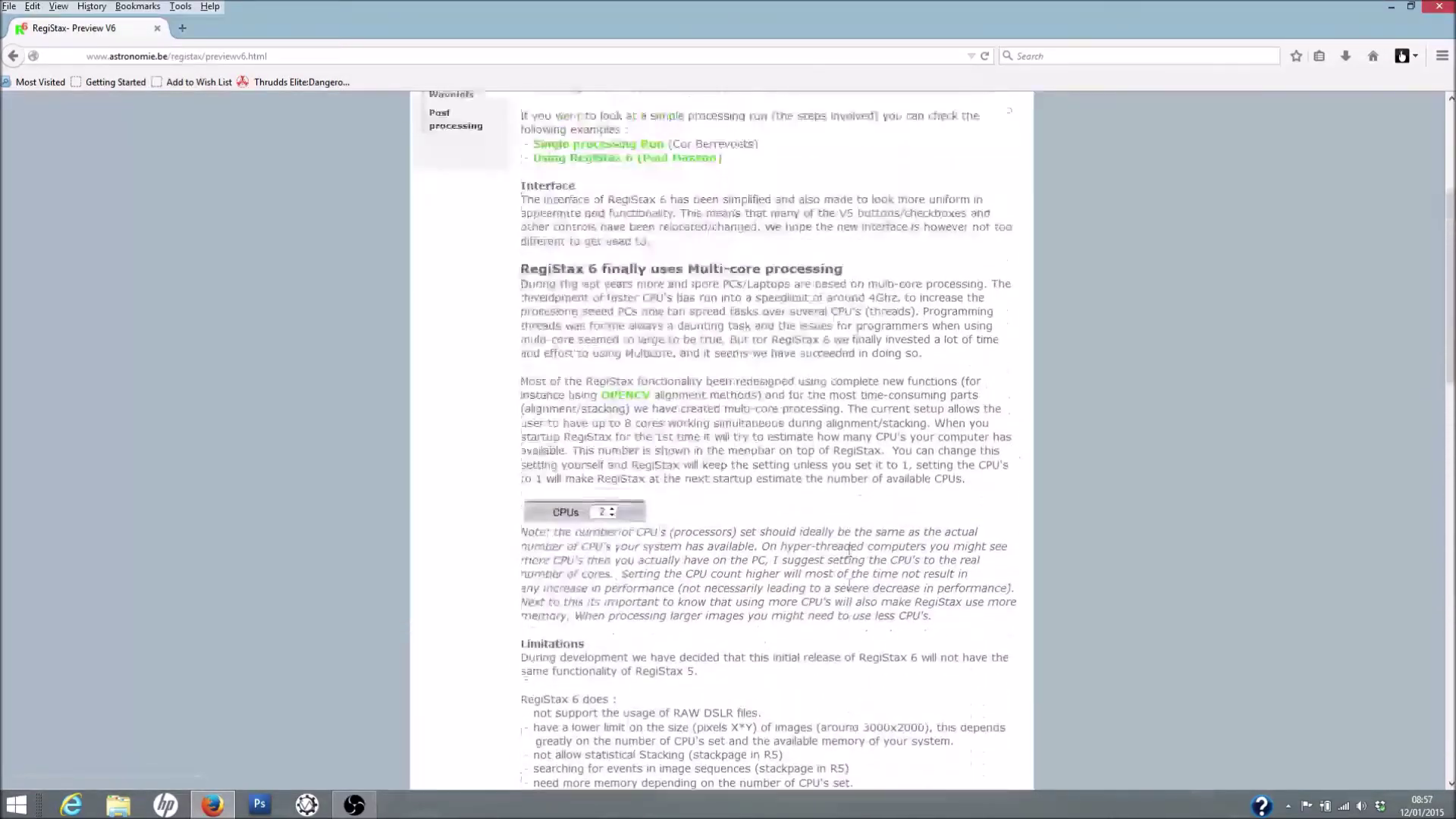
pyautogui.scroll(3, 849, 547)
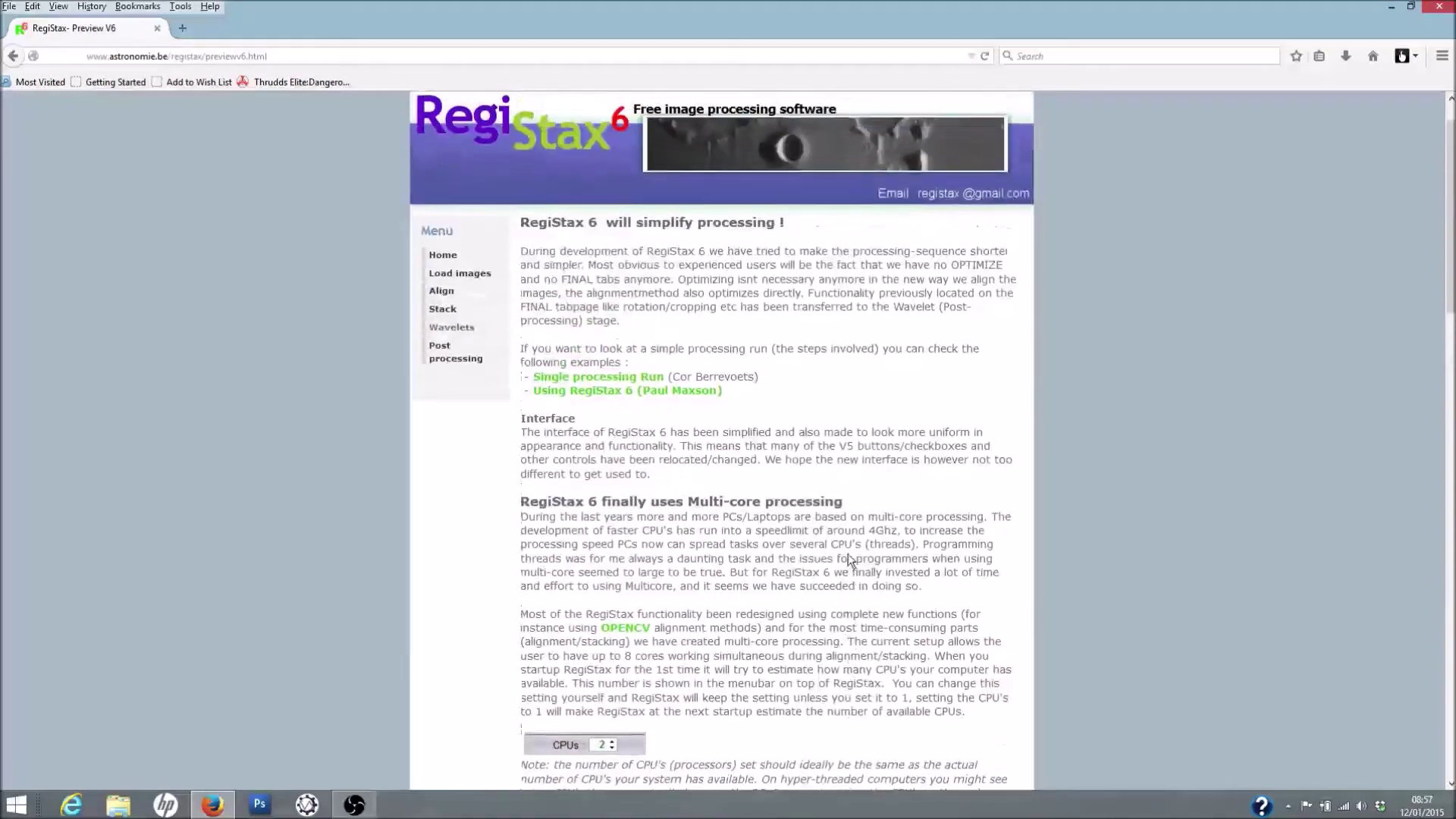
pyautogui.click(449, 274)
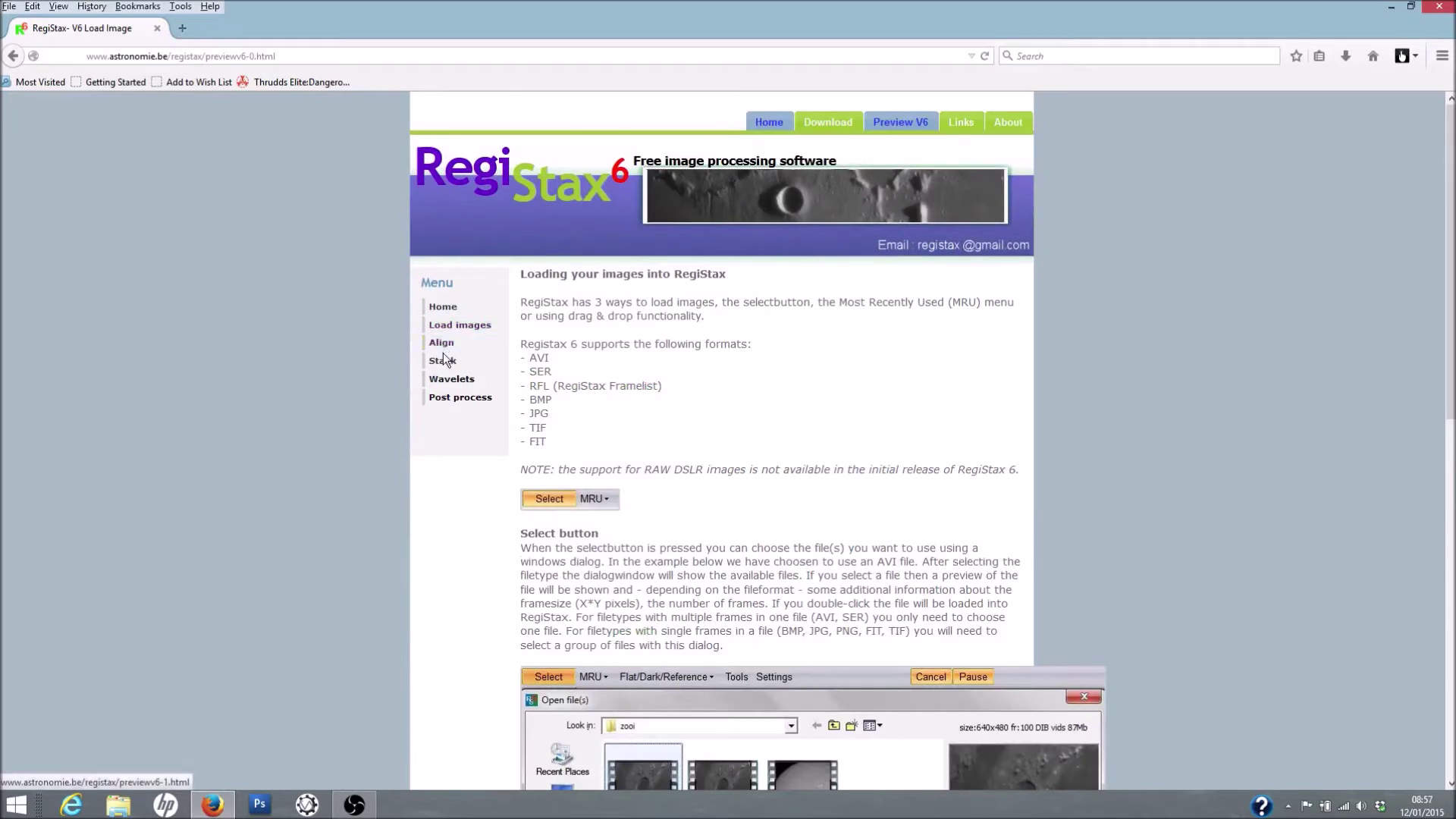
# - Scroll through the Load Image preview page listing AVI, SER, BMP, JPG, TIF and FIT formats
pyautogui.scroll(-3, 805, 410)
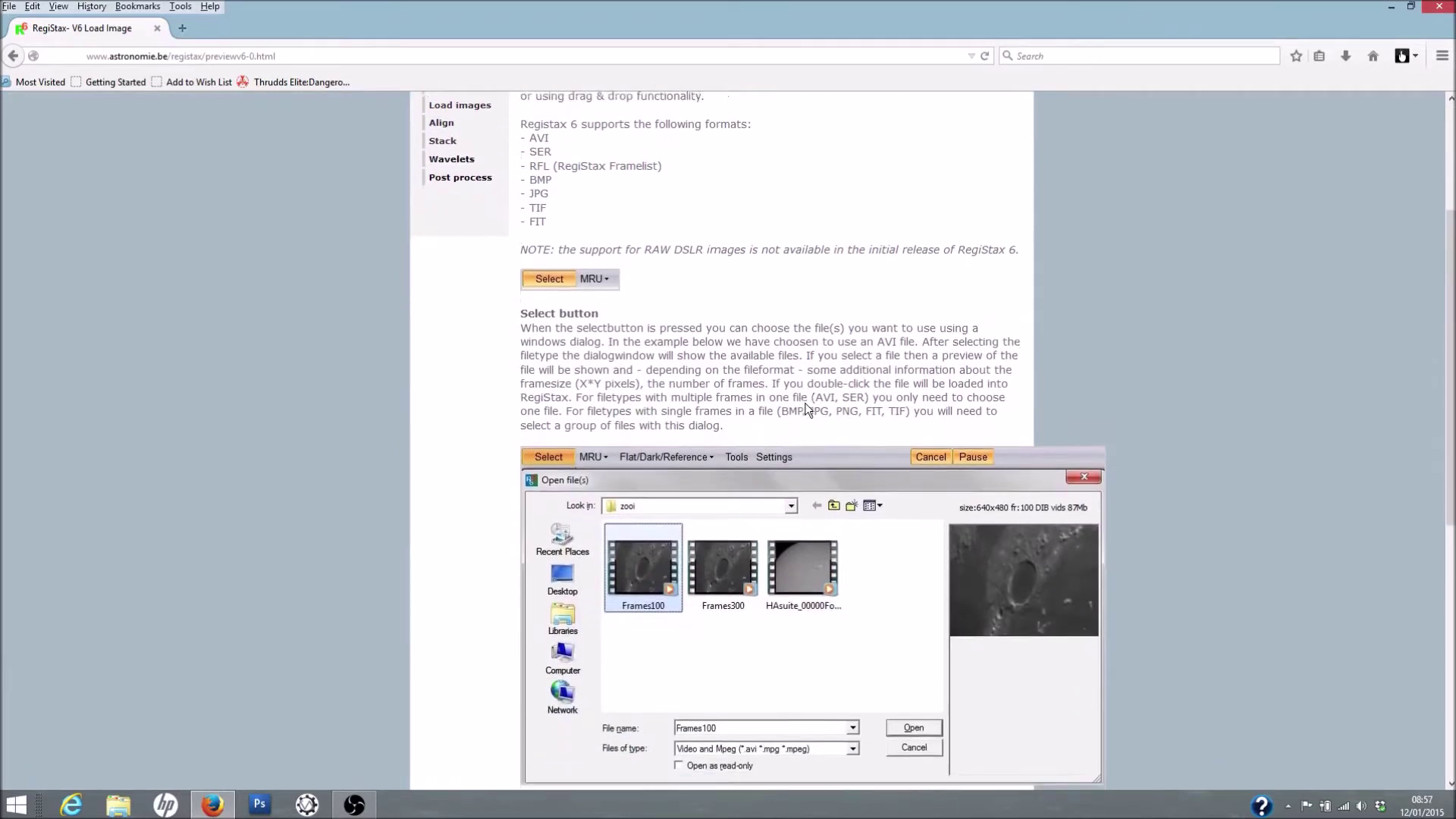
pyautogui.scroll(-3, 427, 388)
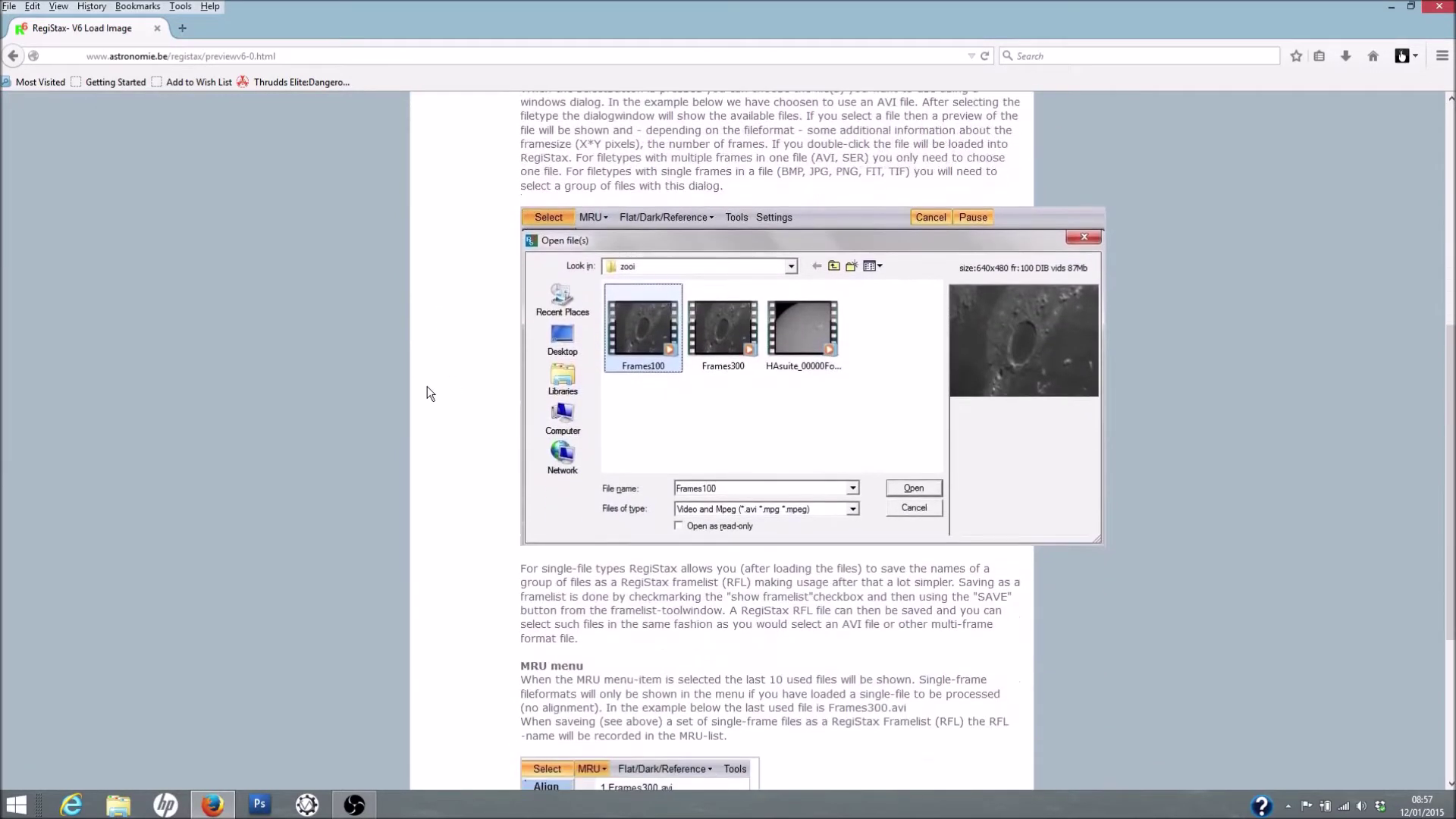
pyautogui.scroll(-4, 426, 385)
pyautogui.scroll(3, 426, 388)
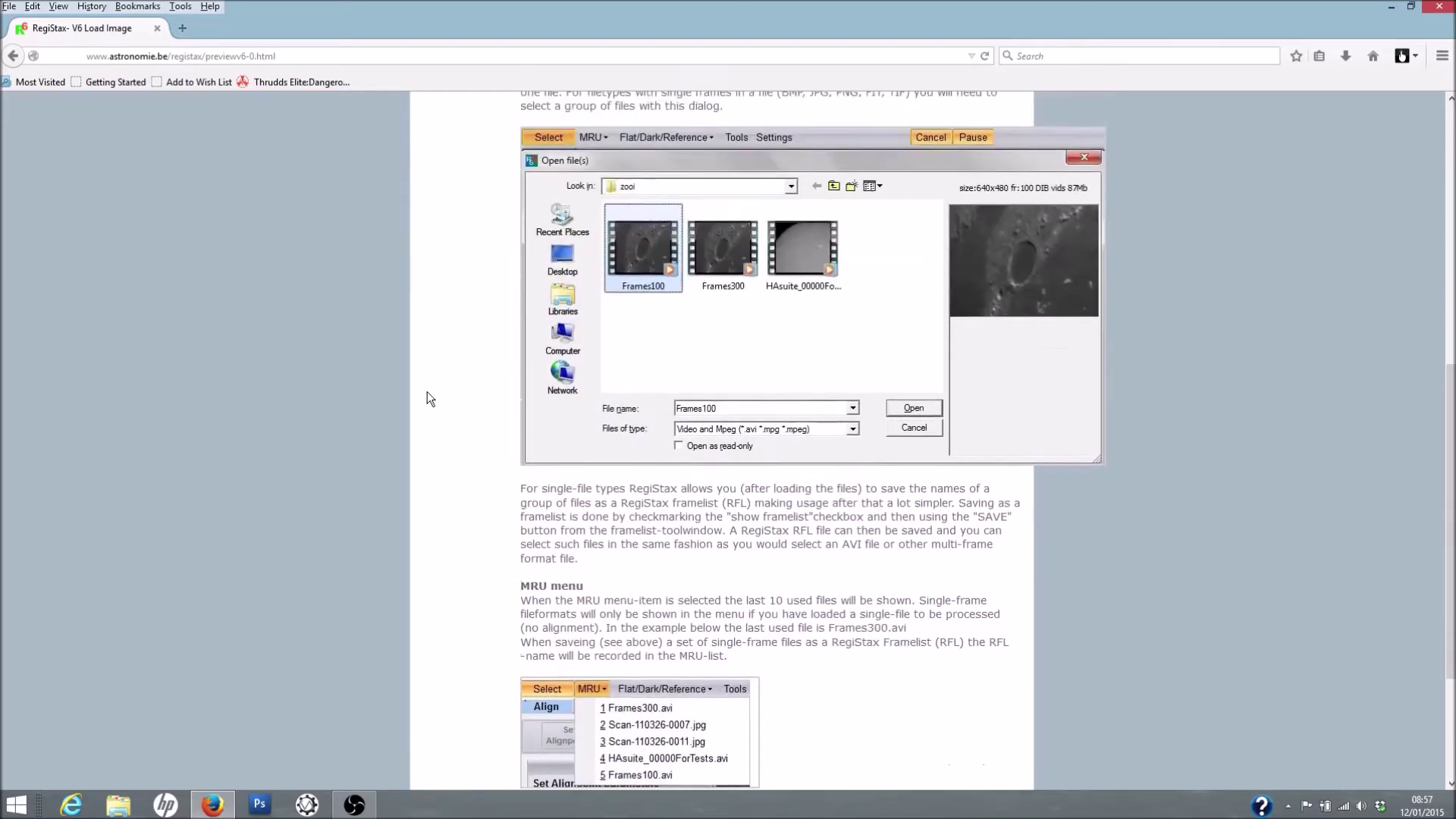
pyautogui.scroll(7, 426, 391)
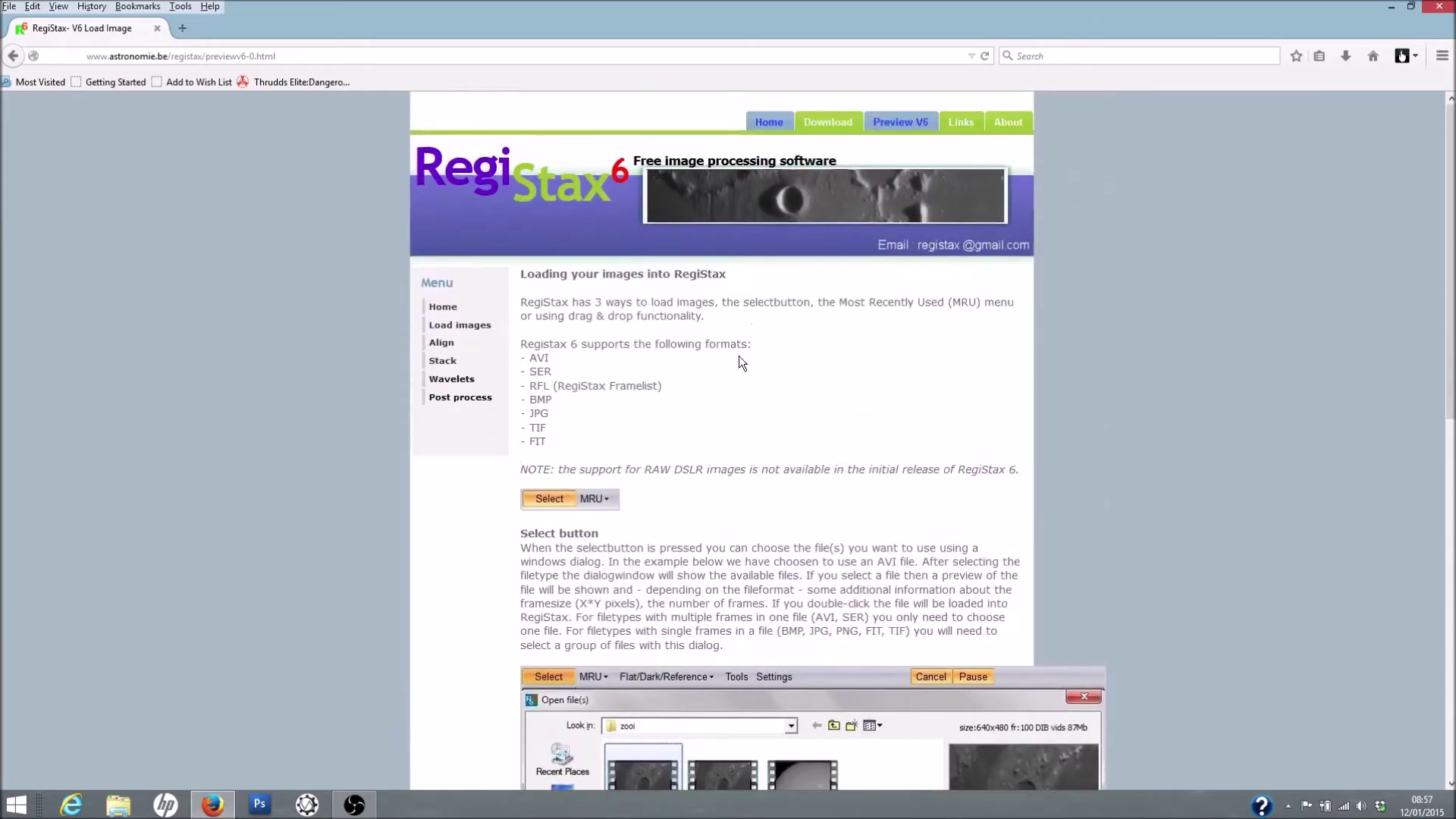
# - Read the Align, Stack and Wavelets preview pages, then the RegiStax download page
pyautogui.click(443, 347)
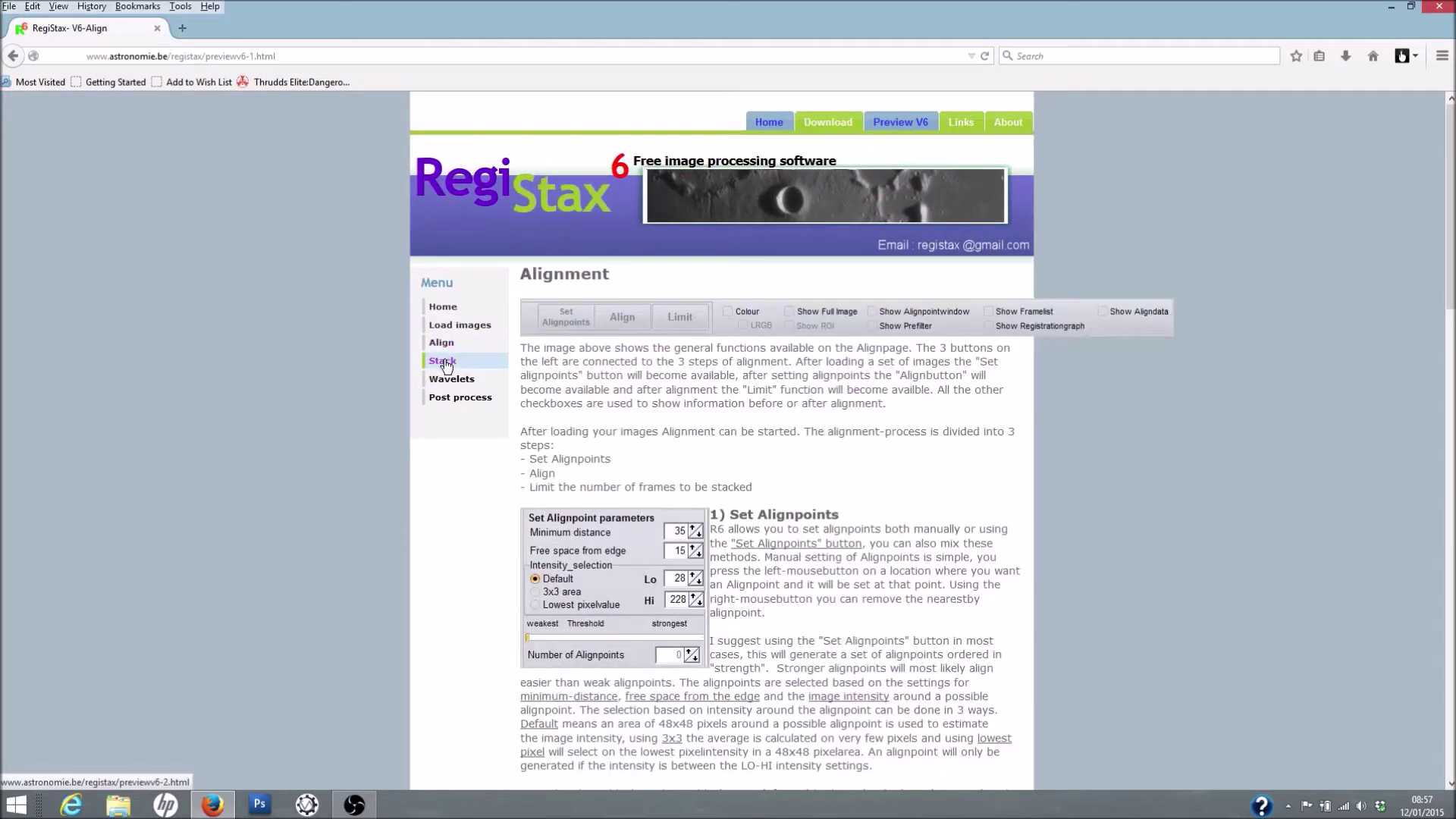
pyautogui.click(446, 364)
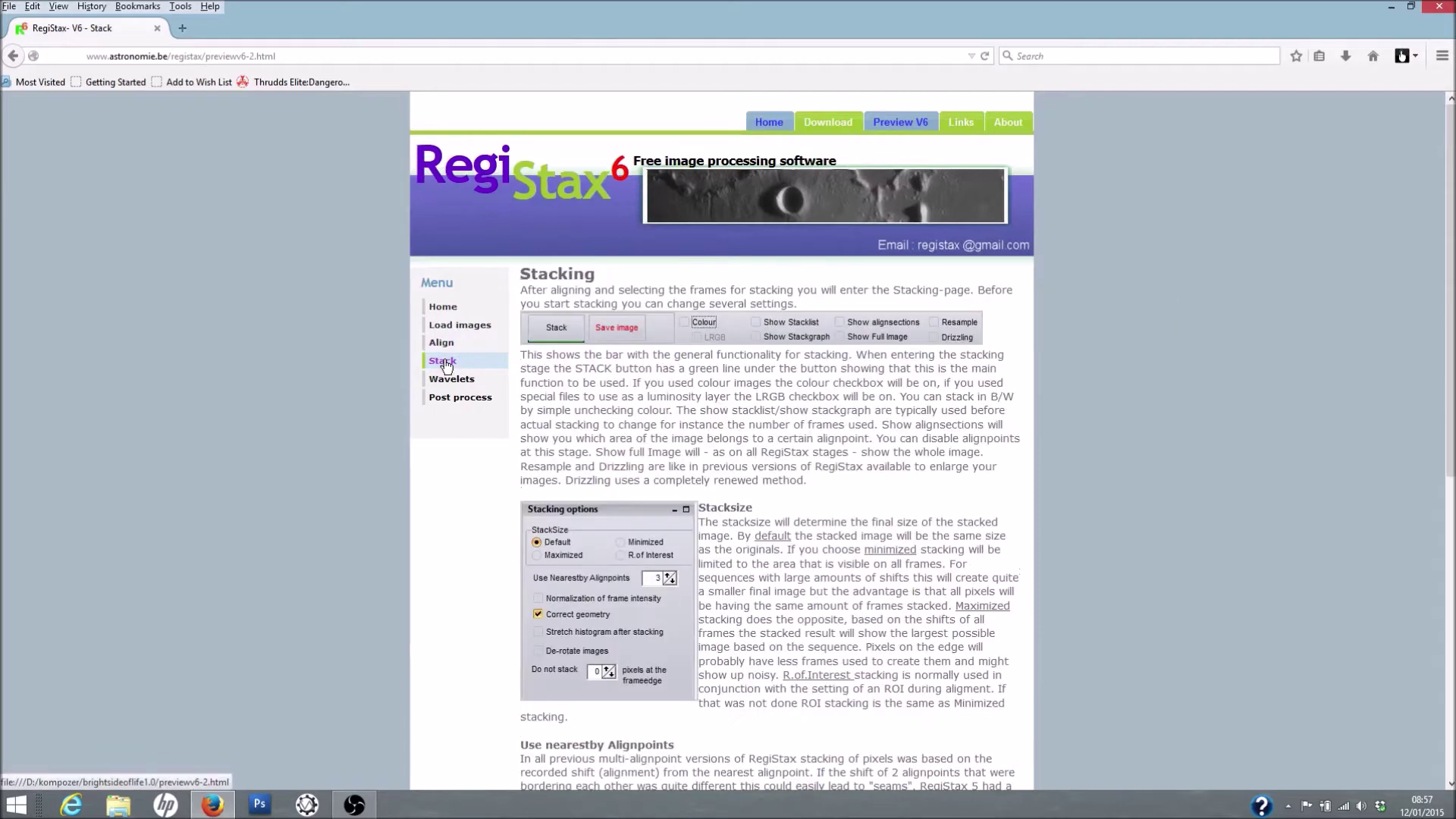
pyautogui.click(453, 382)
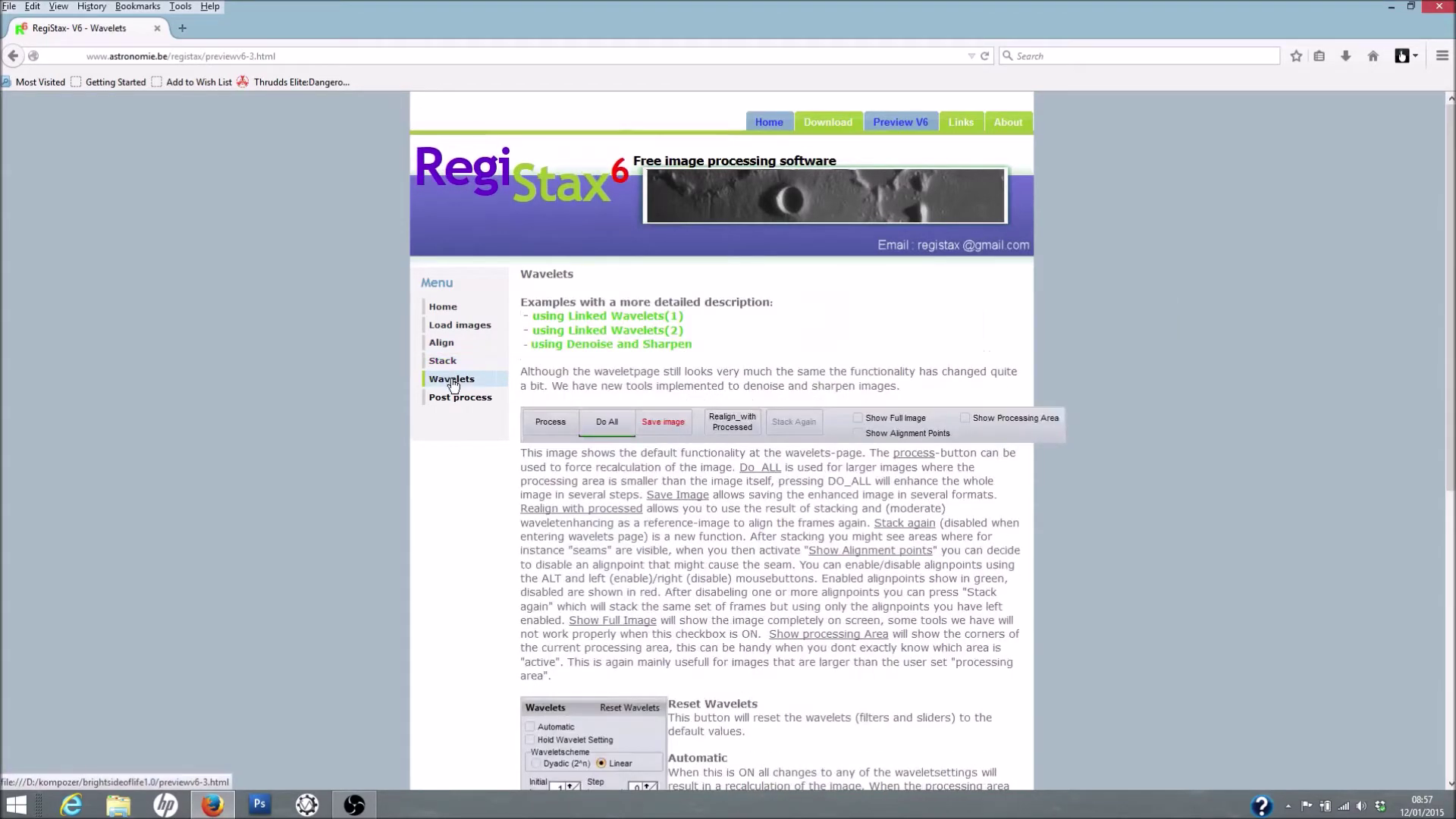
pyautogui.click(827, 123)
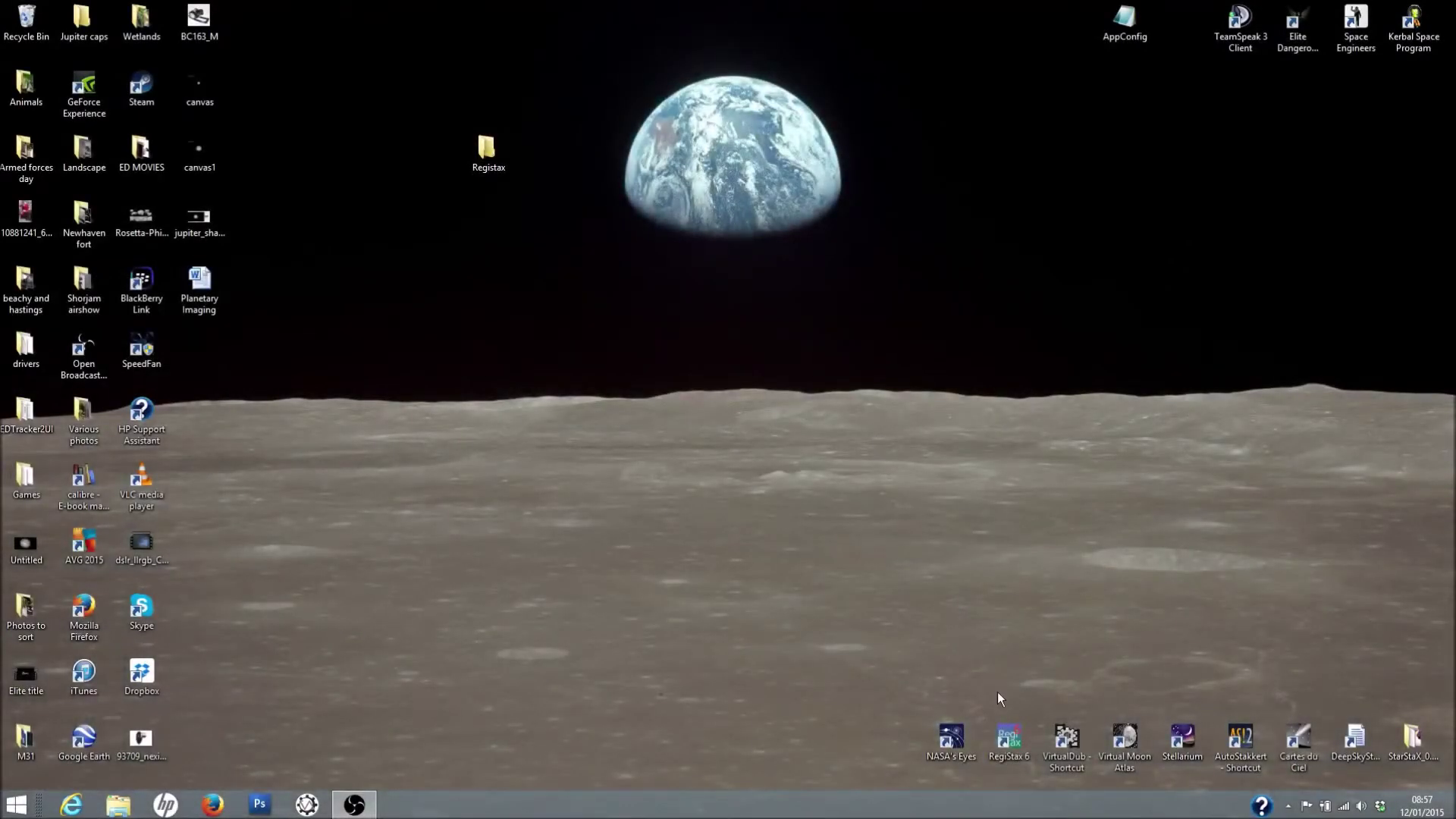
# - Launch RegiStax 6 from the desktop shortcut, reposition its window, and bring up Open file(s)
pyautogui.doubleClick(1009, 736)
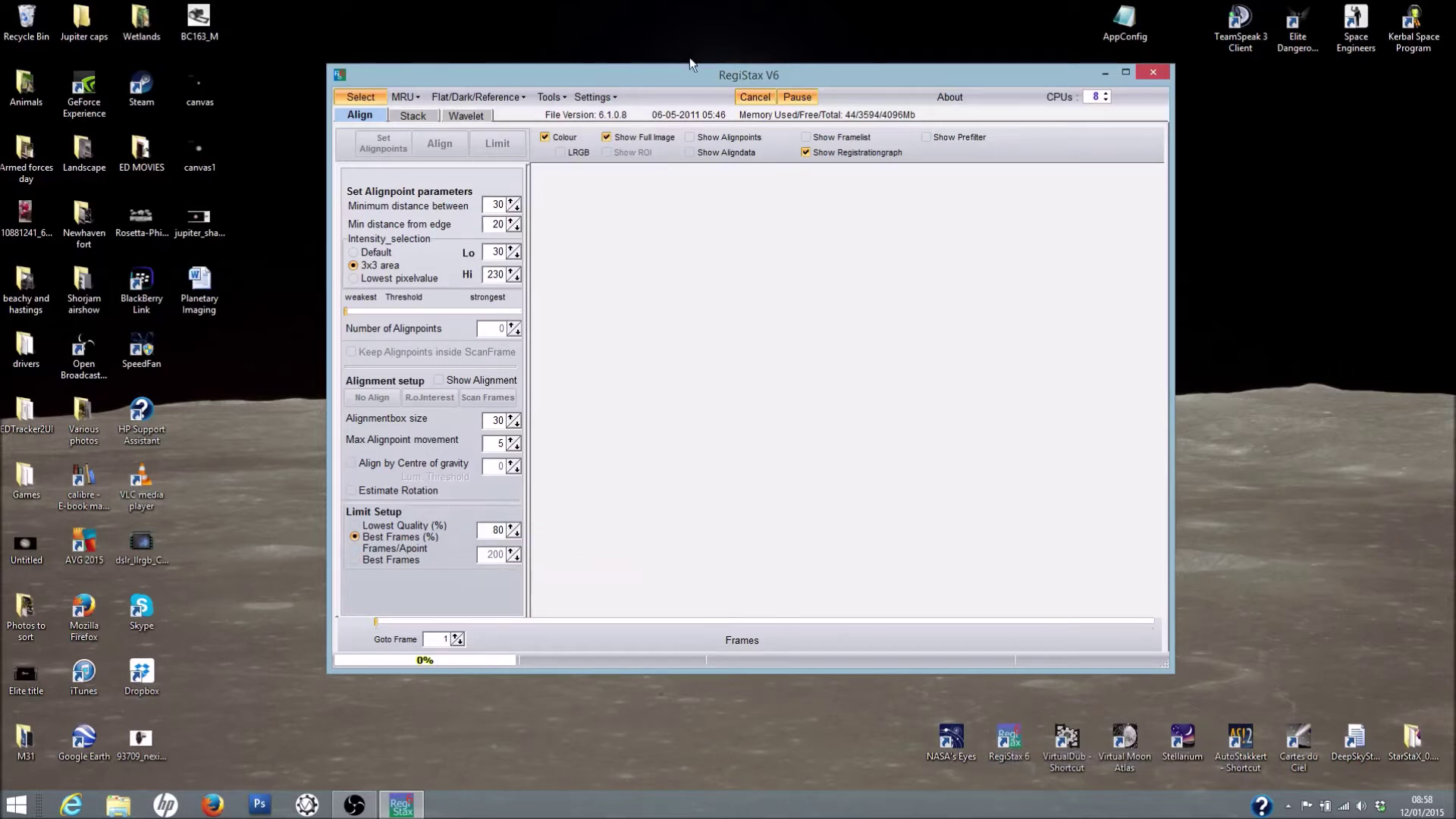
pyautogui.moveTo(695, 76)
pyautogui.mouseDown()
pyautogui.moveTo(670, 47)
pyautogui.moveTo(690, 52)
pyautogui.moveTo(681, 65)
pyautogui.mouseUp()
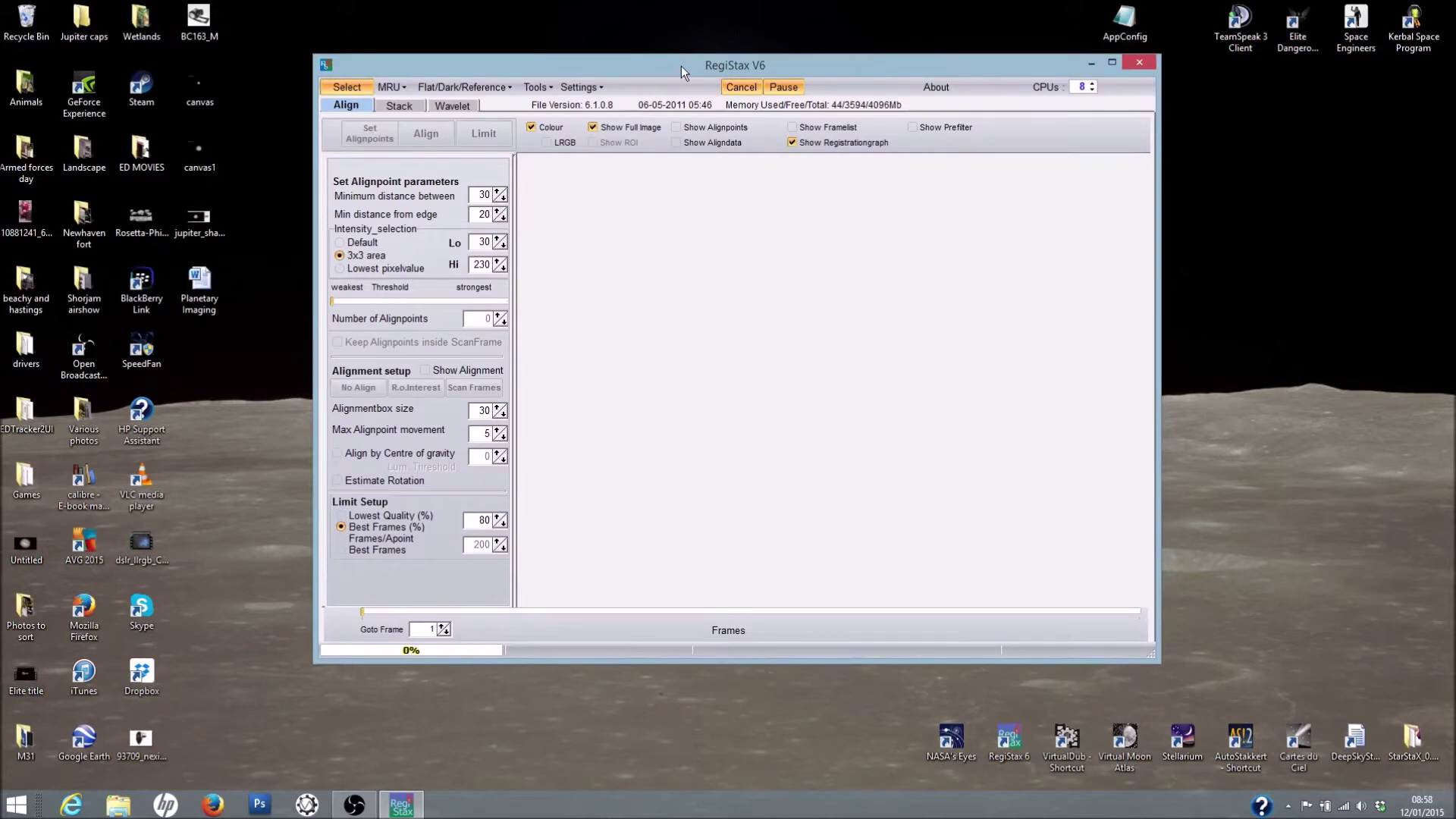
pyautogui.moveTo(681, 66); pyautogui.dragTo(680, 75)
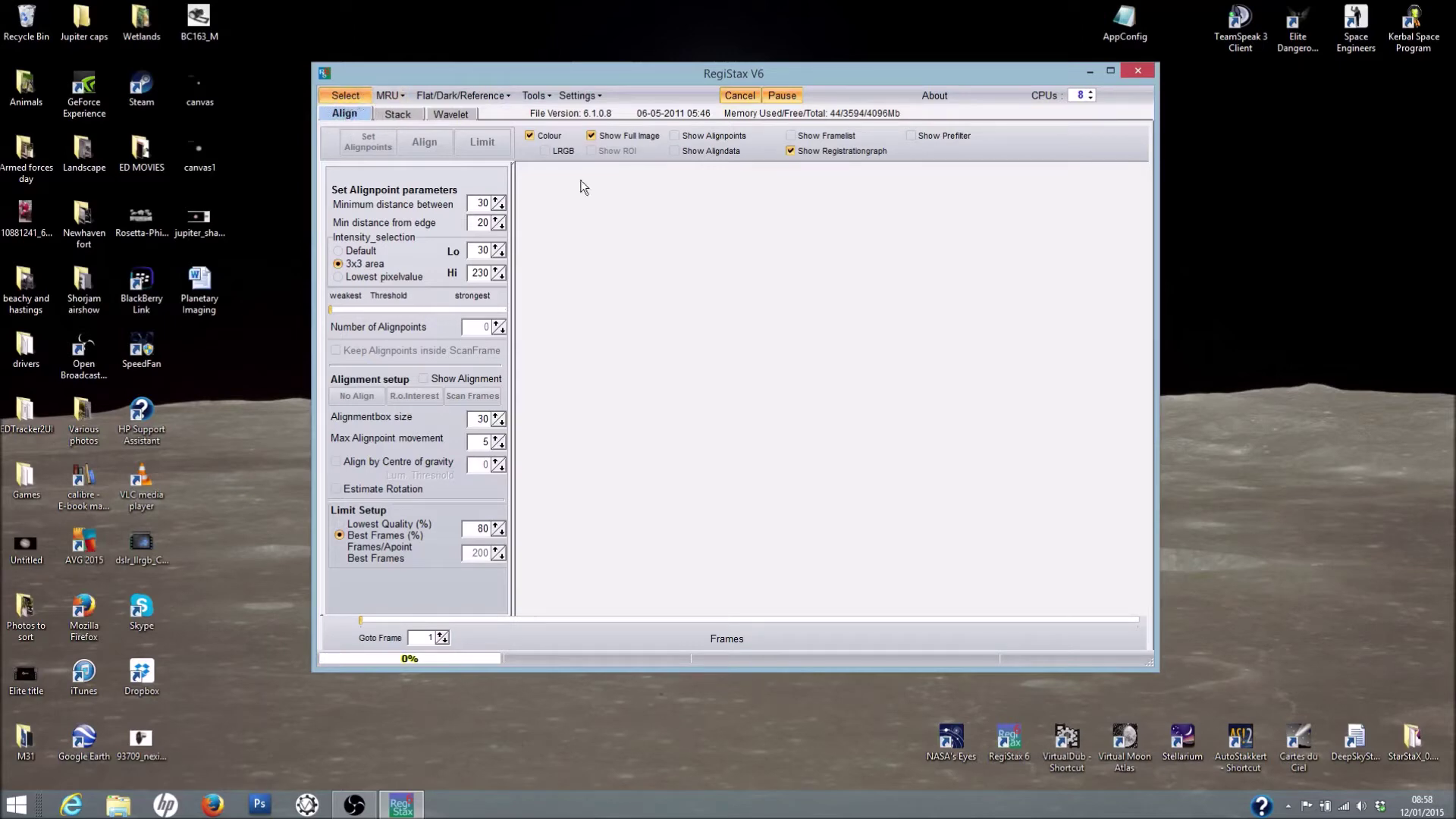
pyautogui.click(346, 102)
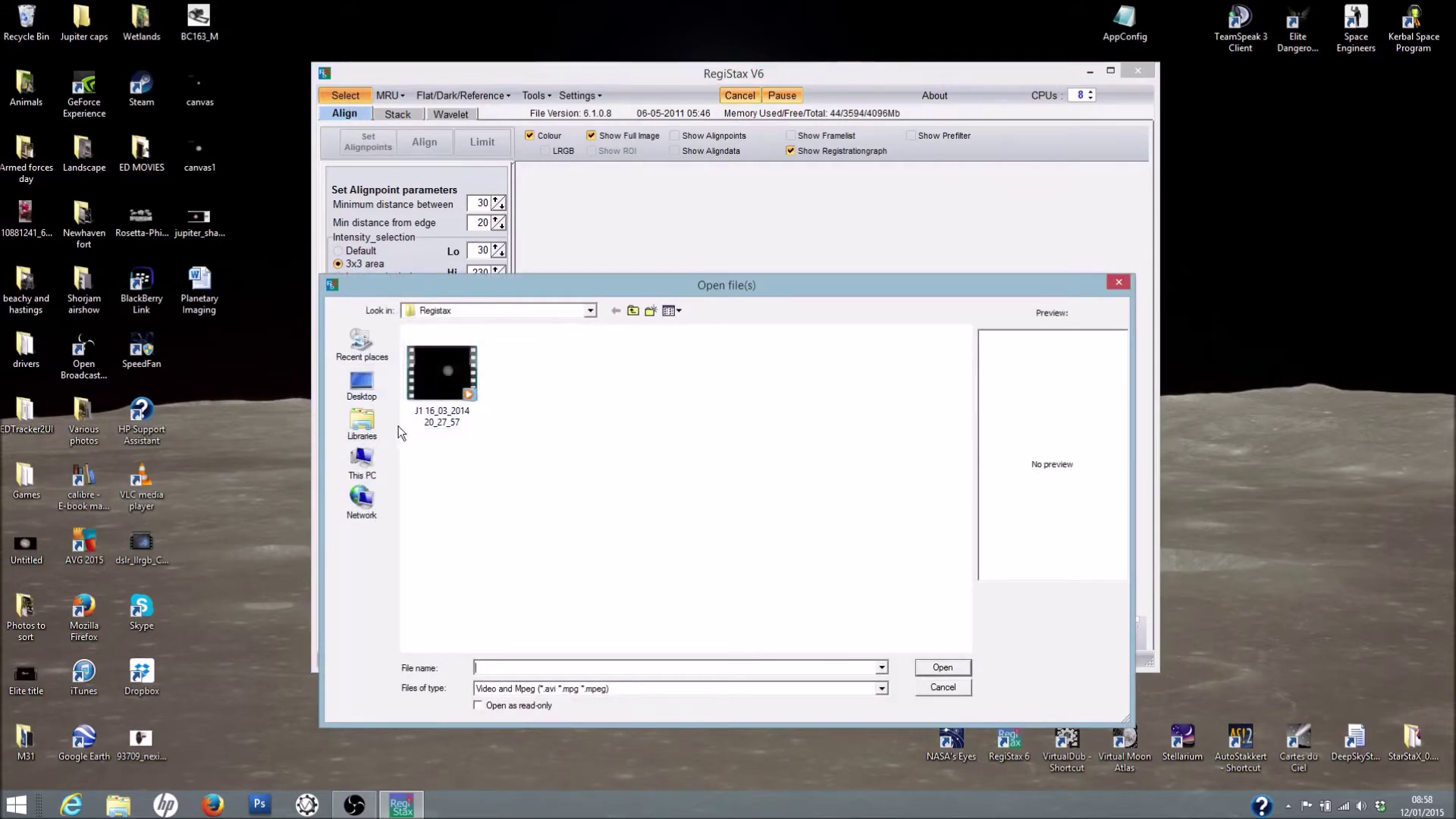
# - Filter files to Video and Mpeg and open J1 16_03_2014 20_27_57.avi
pyautogui.click(441, 378)
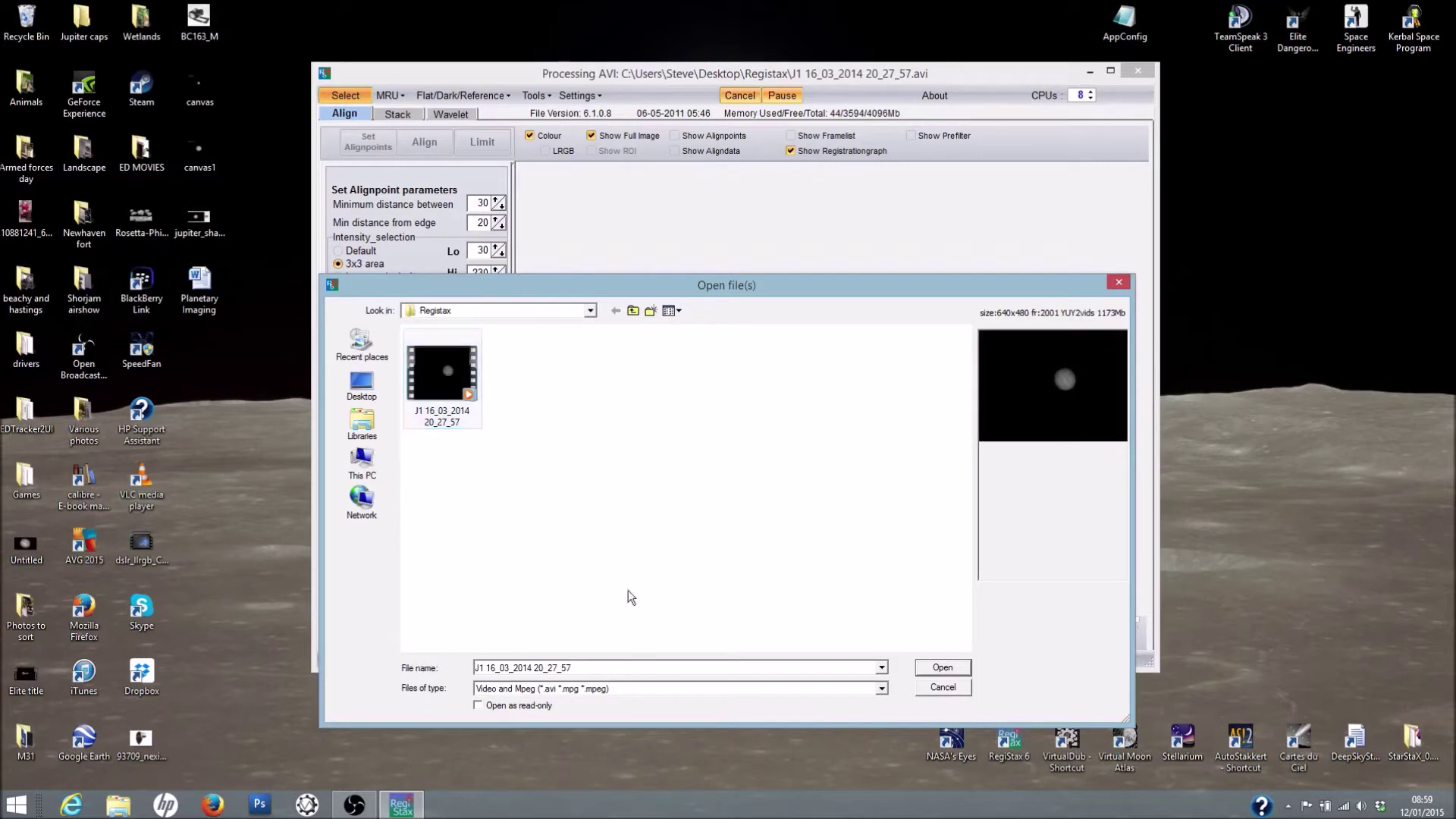
pyautogui.click(881, 689)
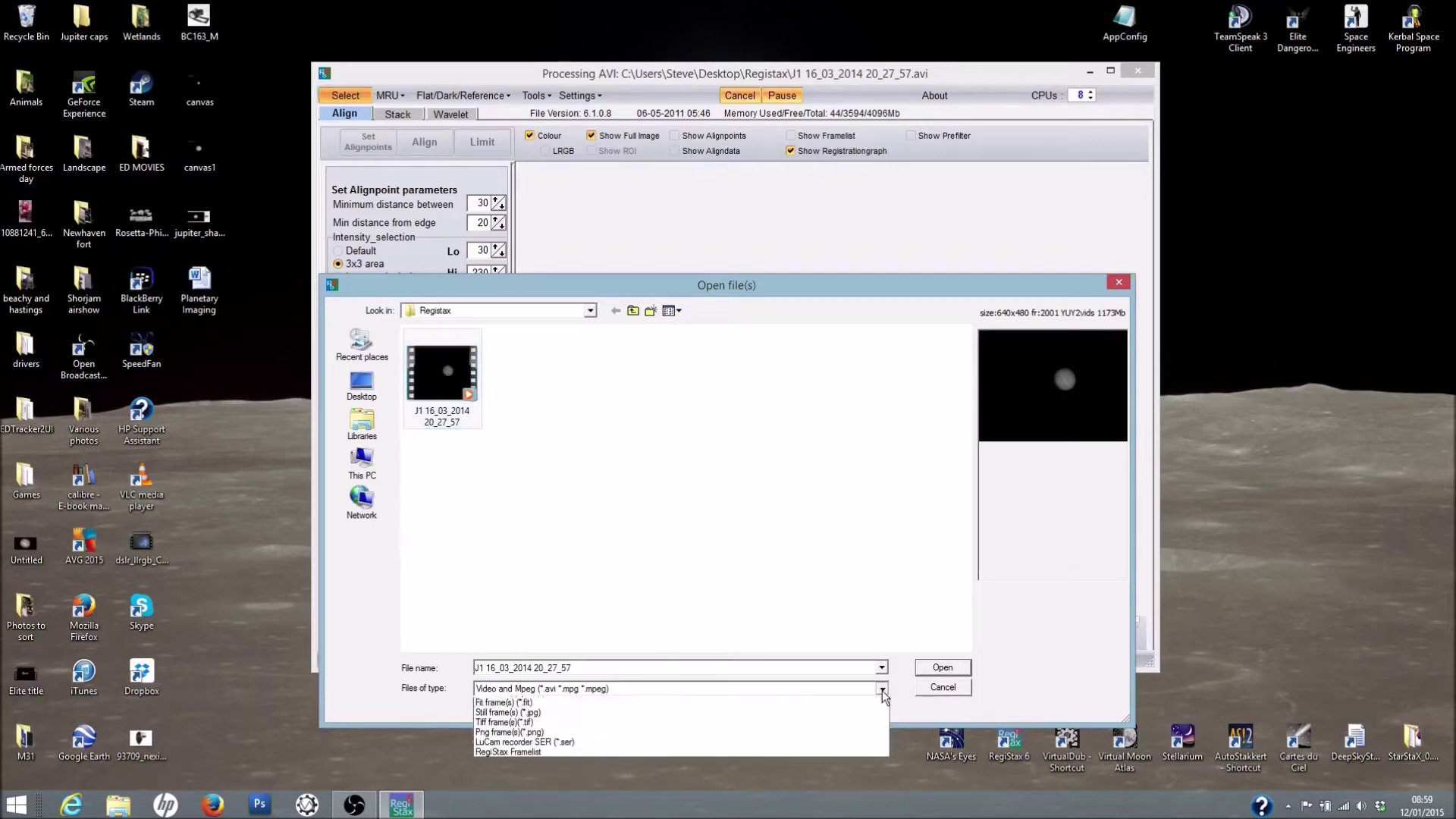
pyautogui.click(812, 742)
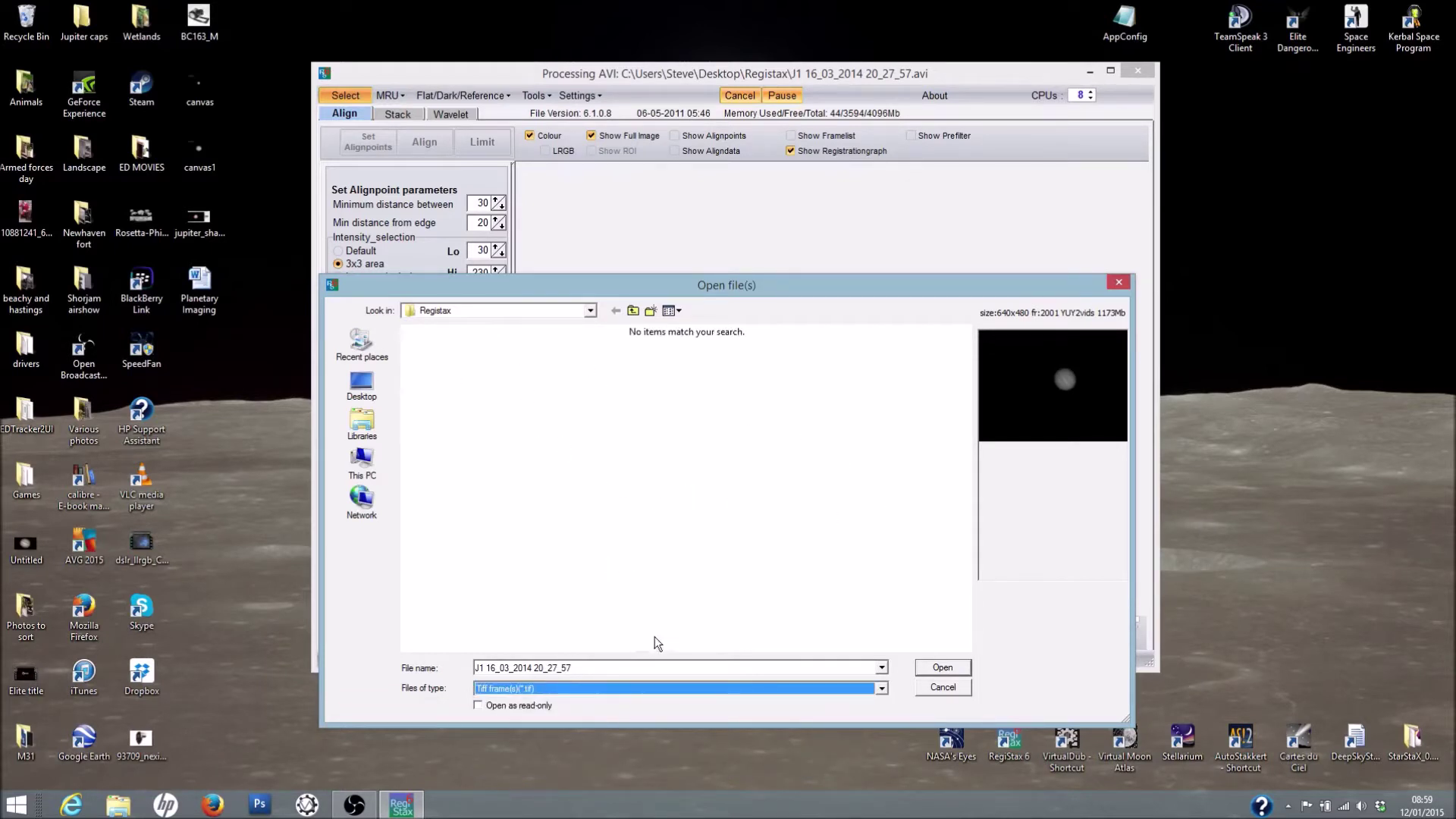
pyautogui.click(881, 690)
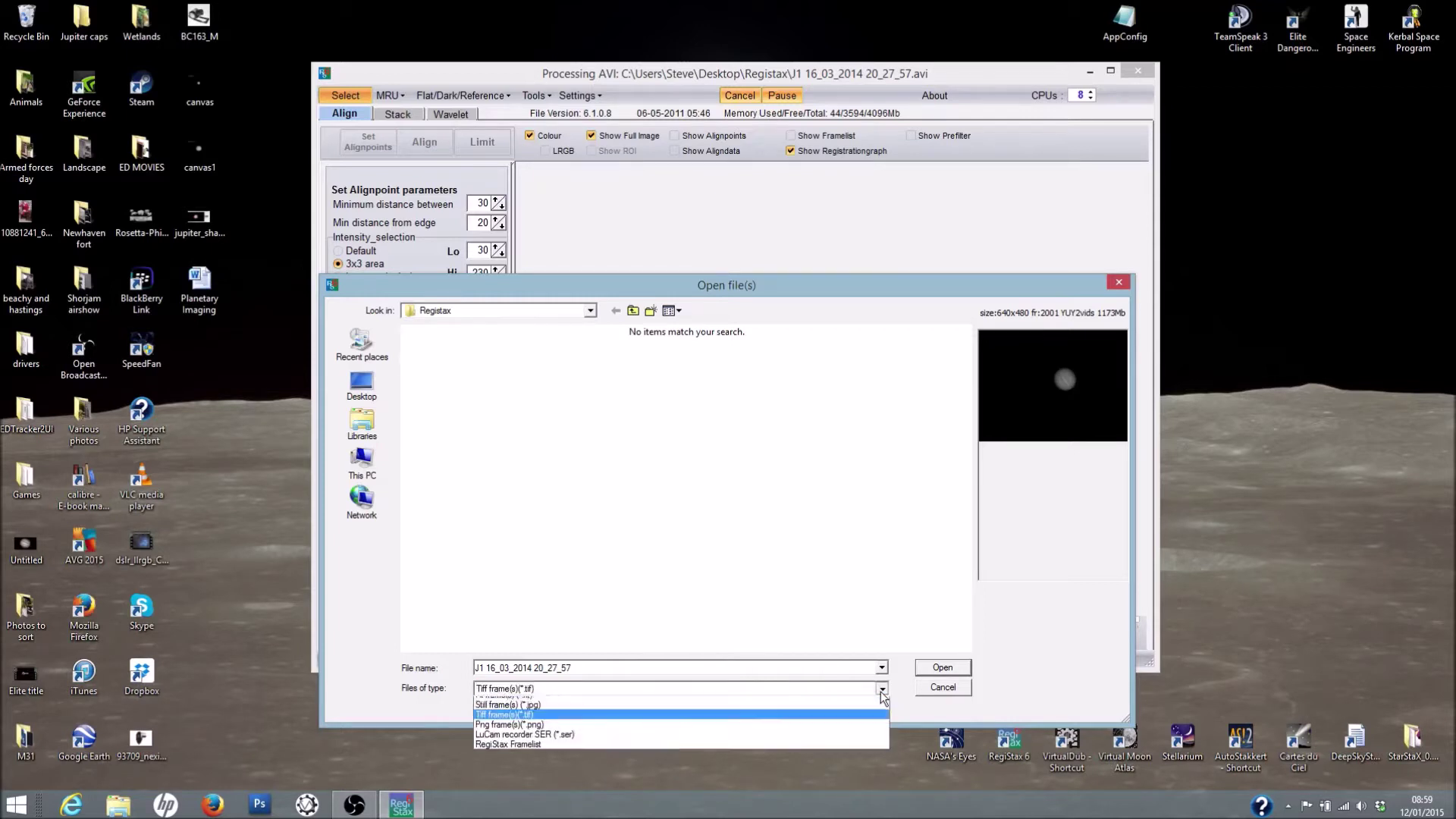
pyautogui.click(836, 708)
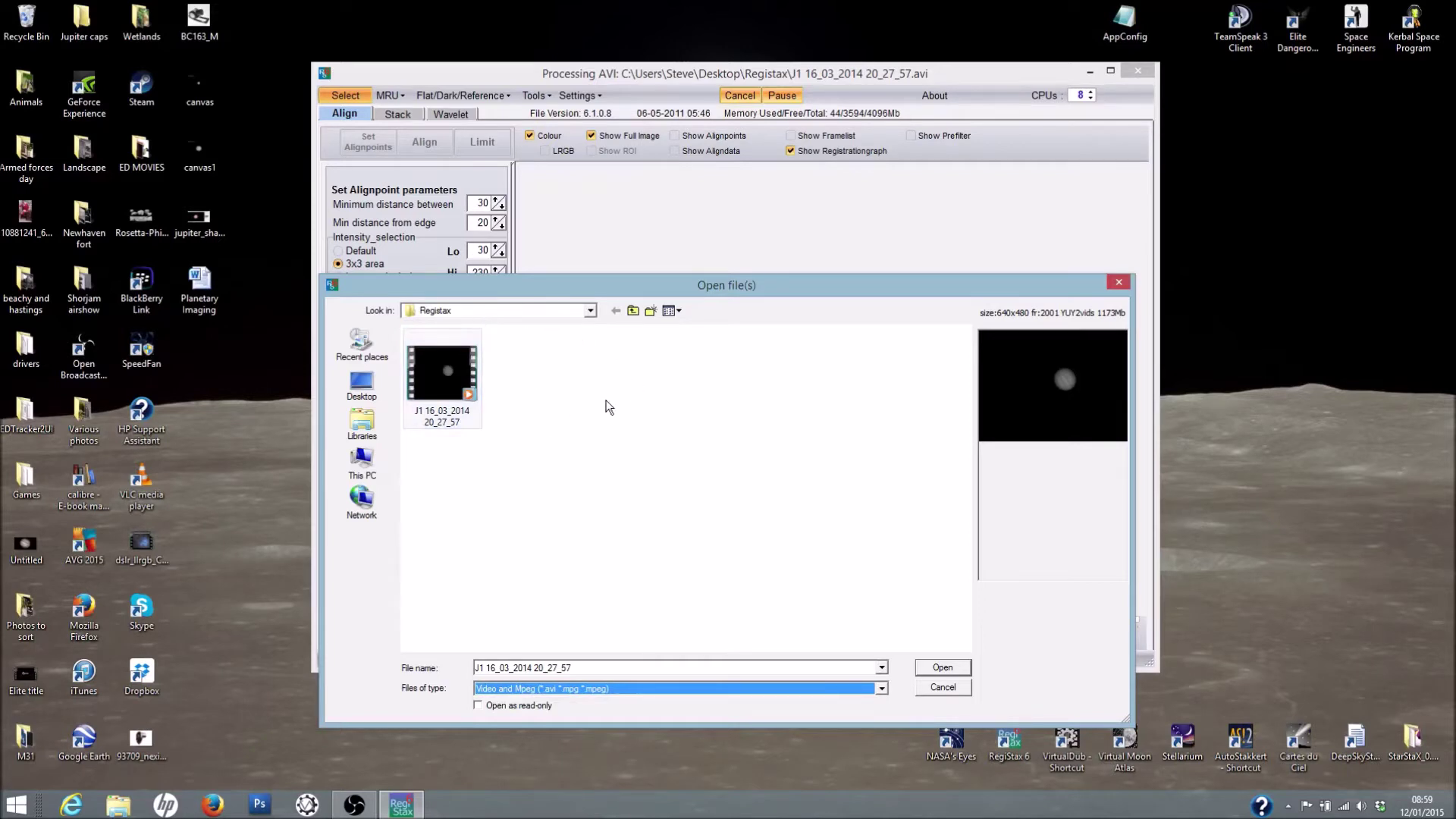
pyautogui.click(433, 362)
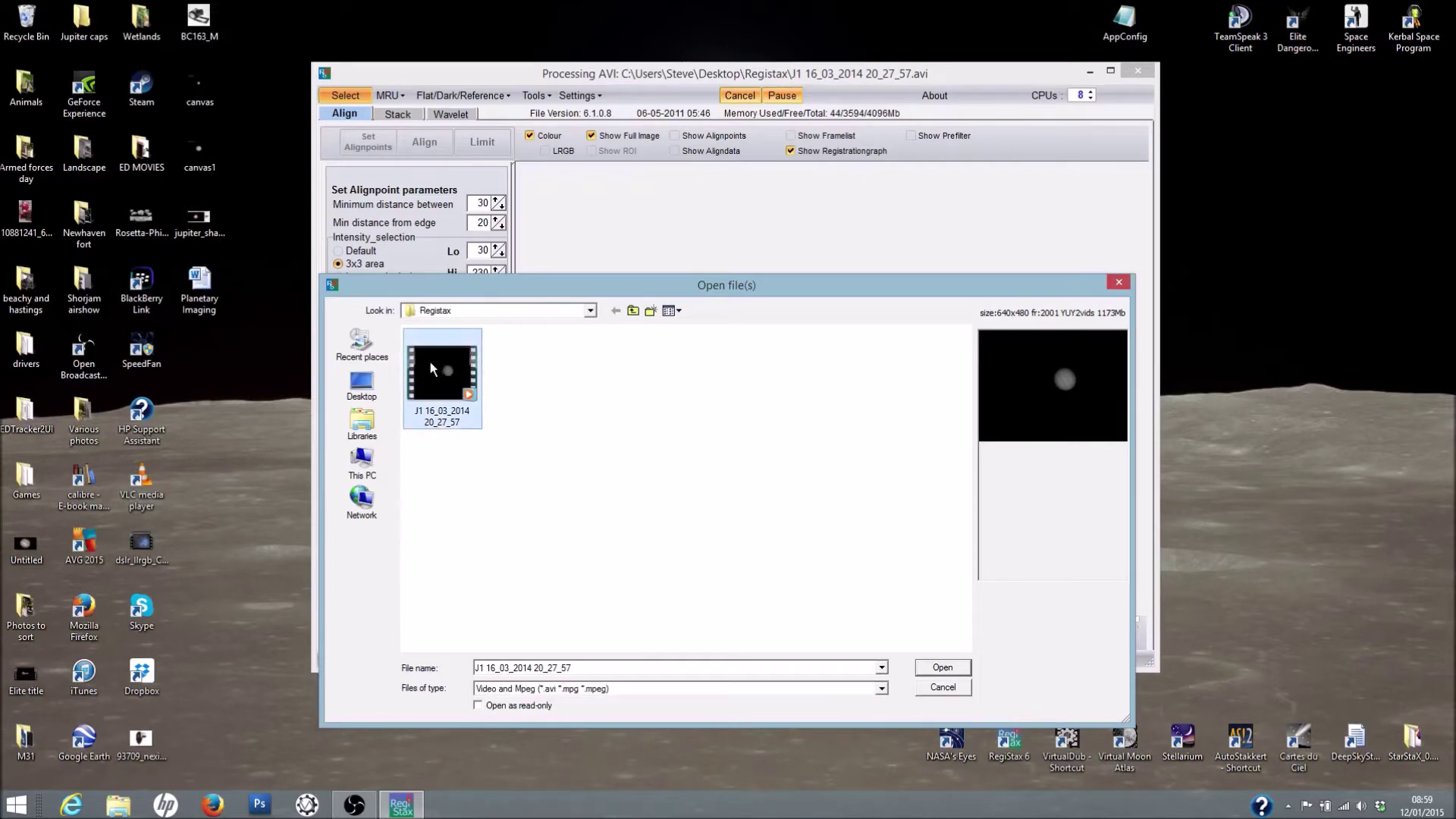
pyautogui.click(952, 672)
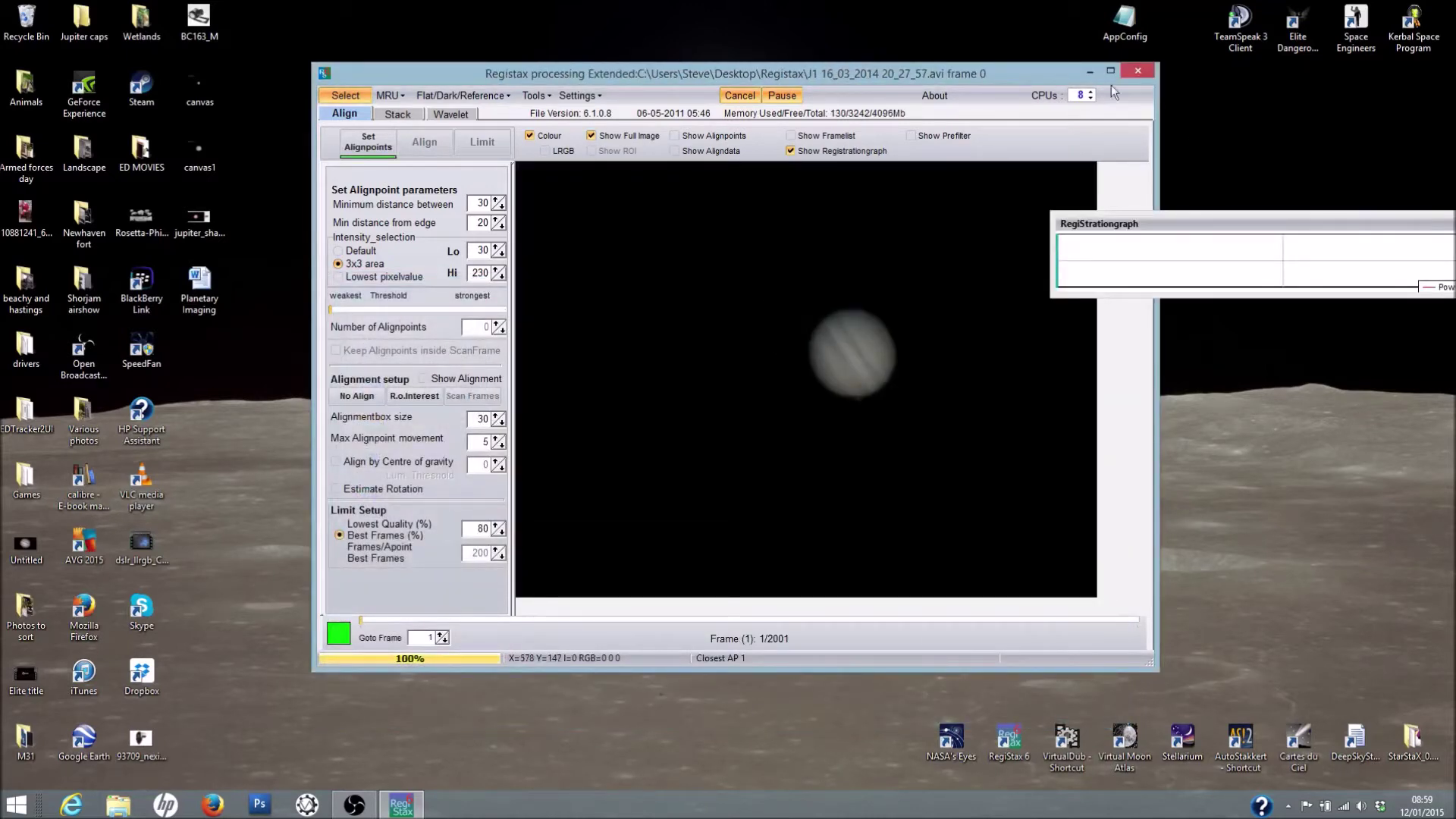
# - Maximize the window, reveal the registration graph, step through several frames, and return to frame 1
pyautogui.click(1107, 70)
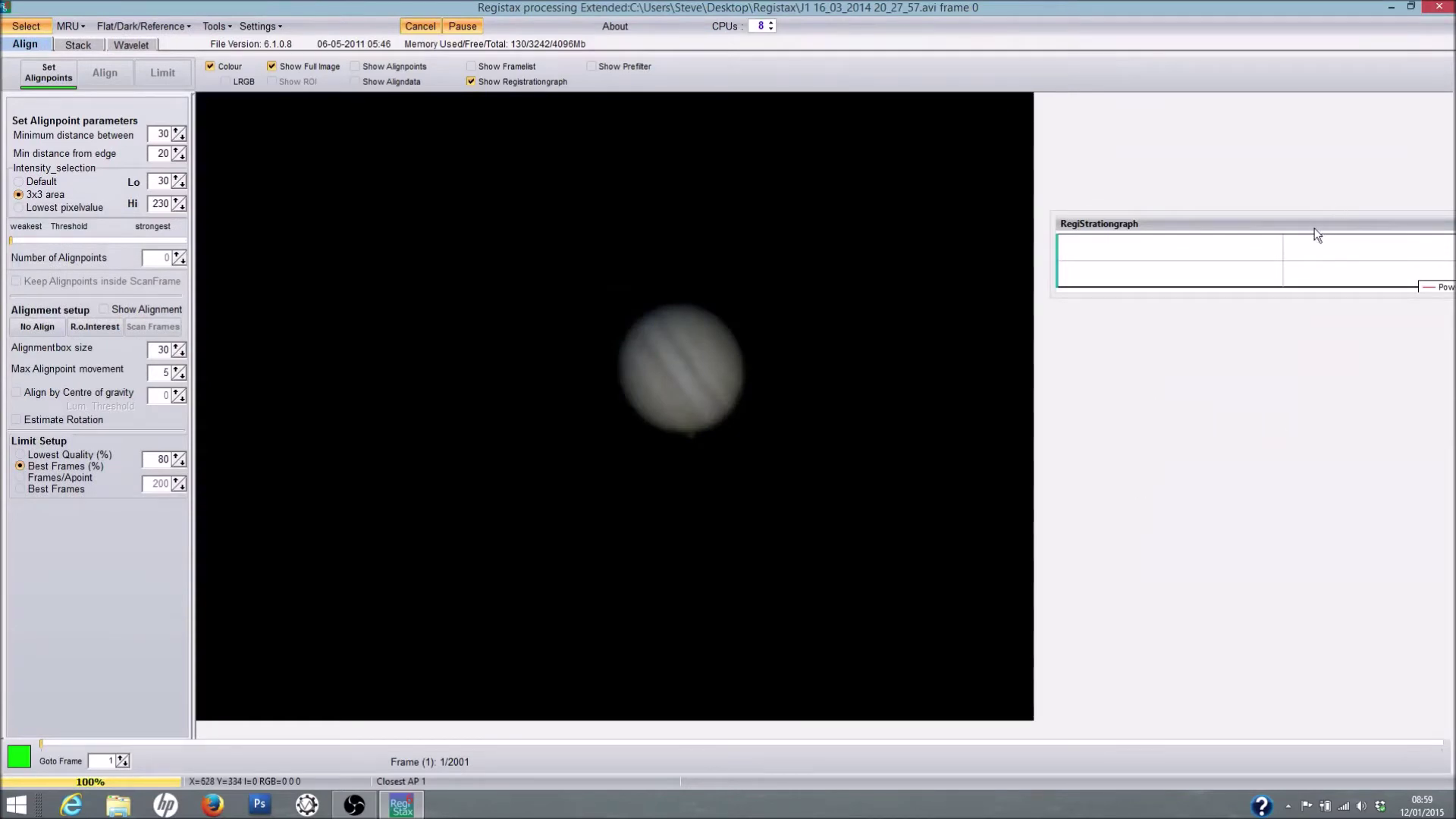
pyautogui.moveTo(1313, 227); pyautogui.dragTo(1215, 161)
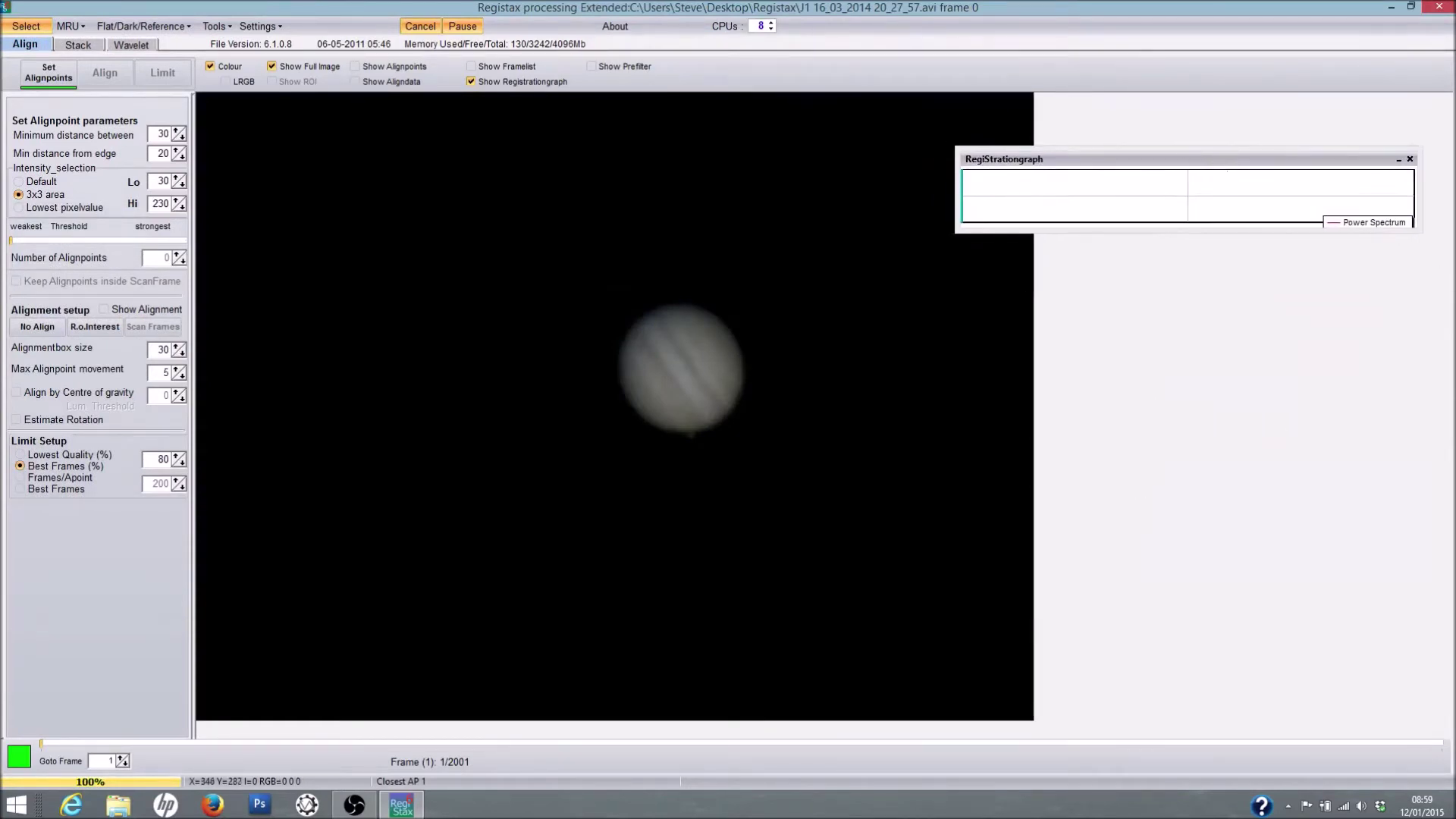
pyautogui.click(121, 757)
pyautogui.click(122, 757)
pyautogui.click(121, 757)
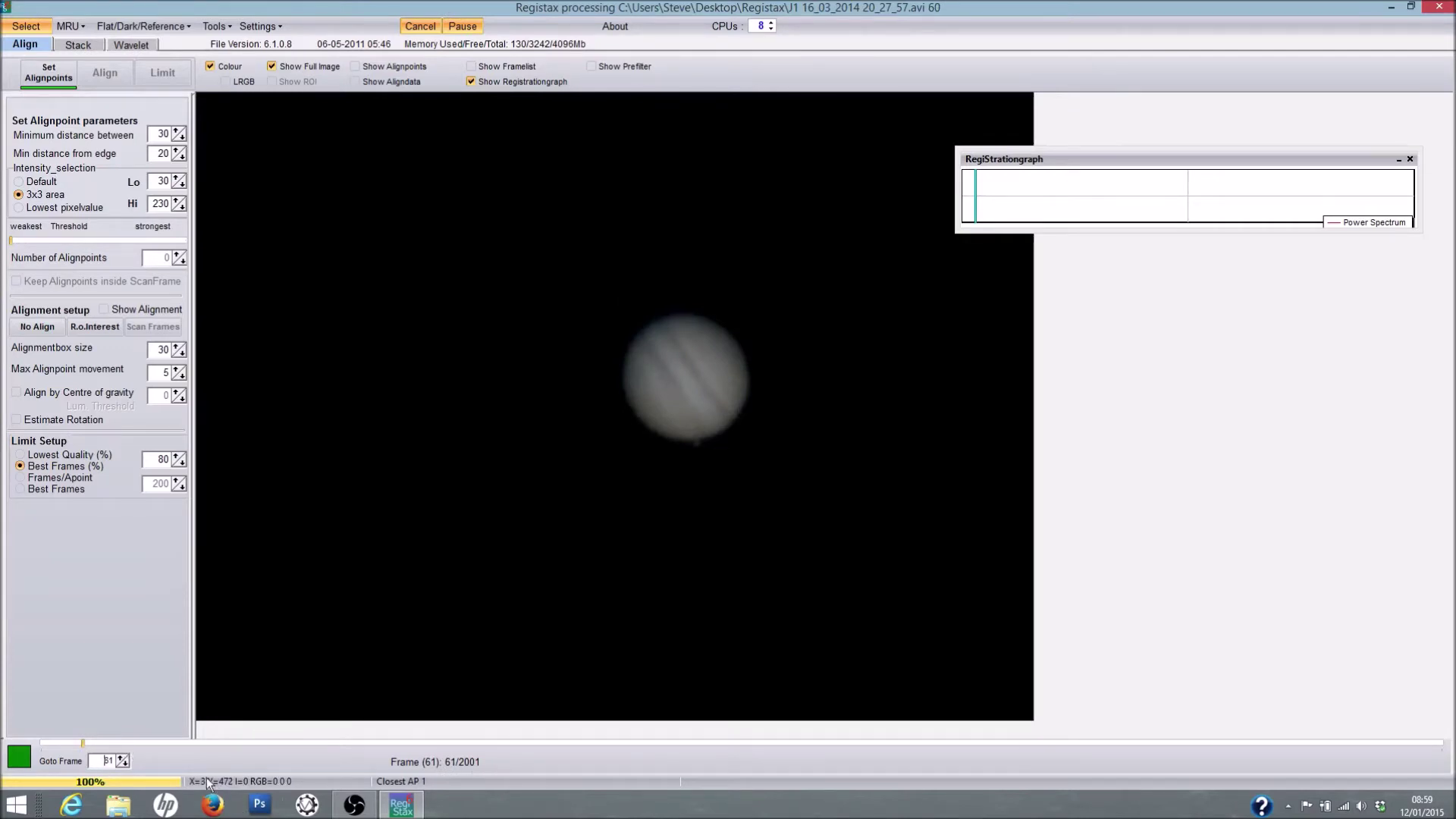
pyautogui.click(122, 758)
pyautogui.click(122, 760)
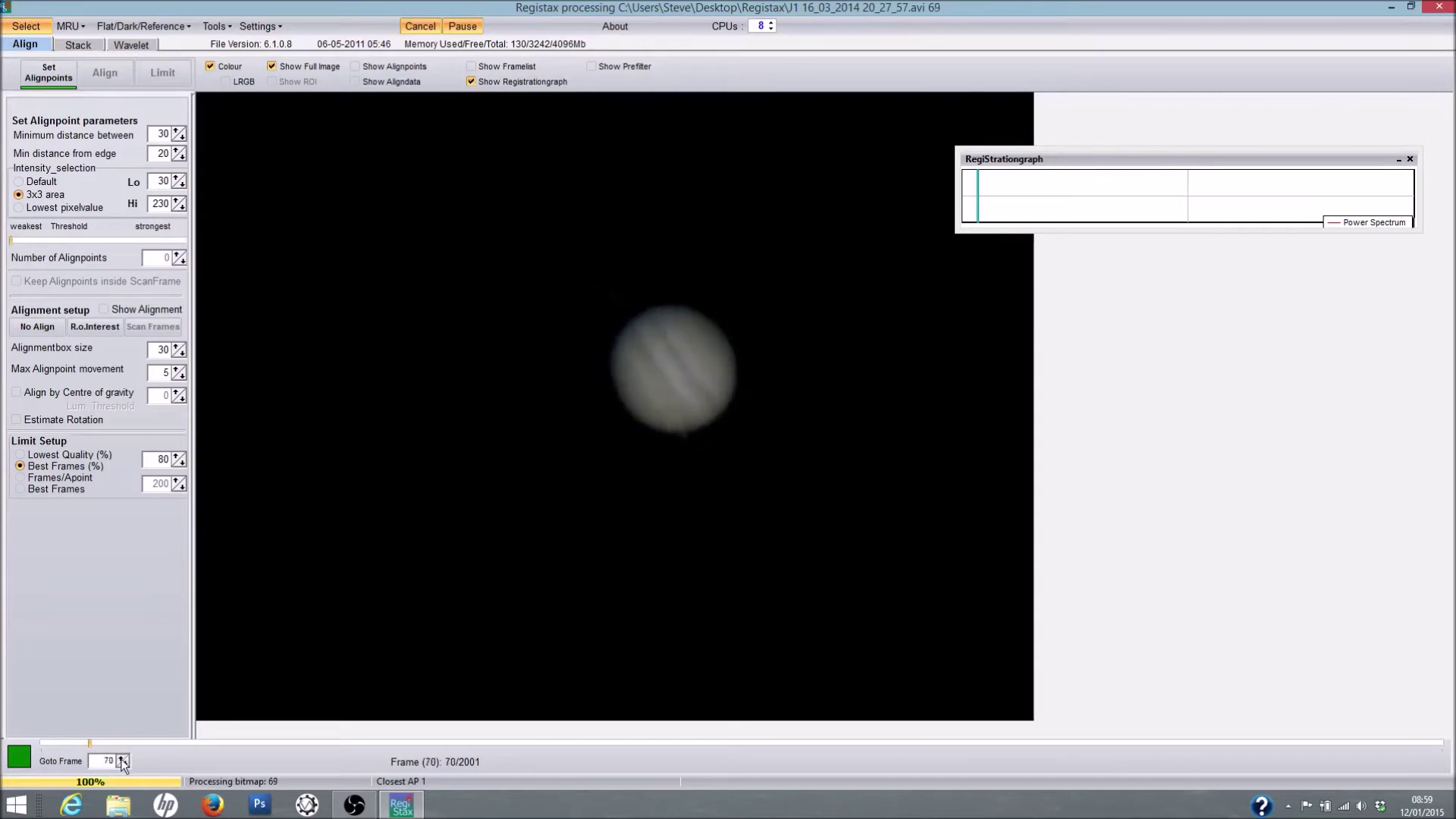
pyautogui.click(122, 760)
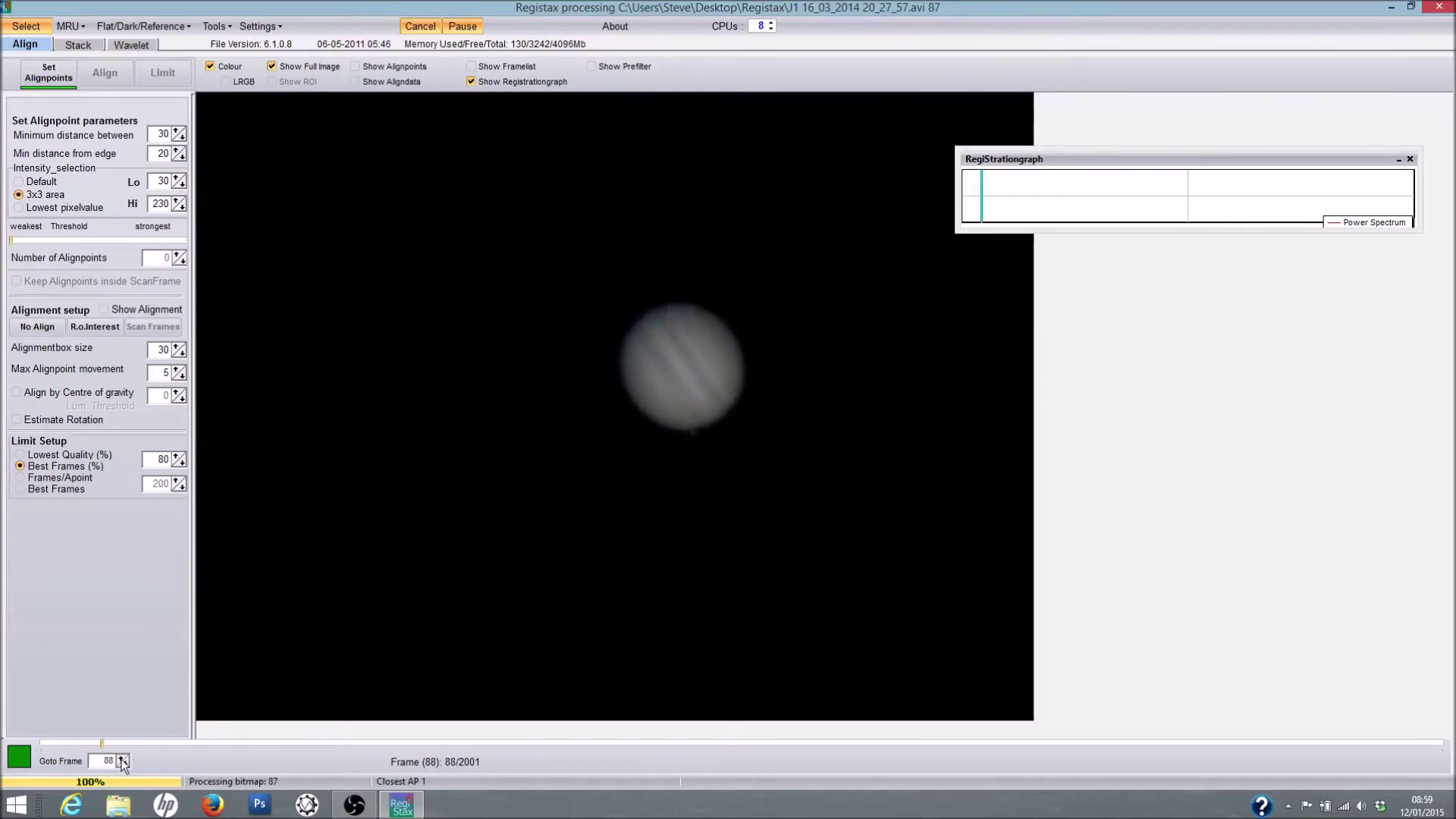
pyautogui.click(122, 761)
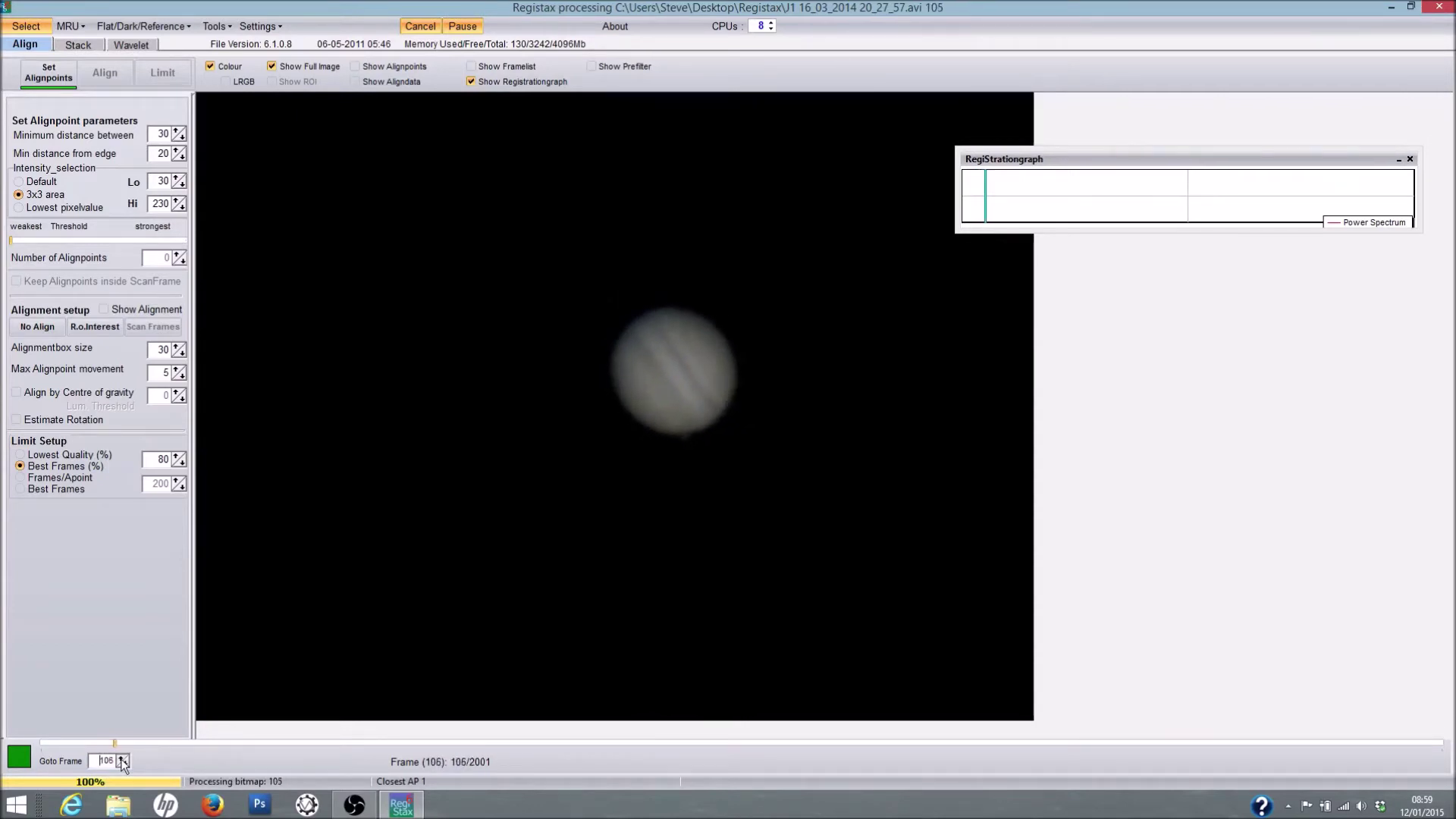
pyautogui.click(122, 761)
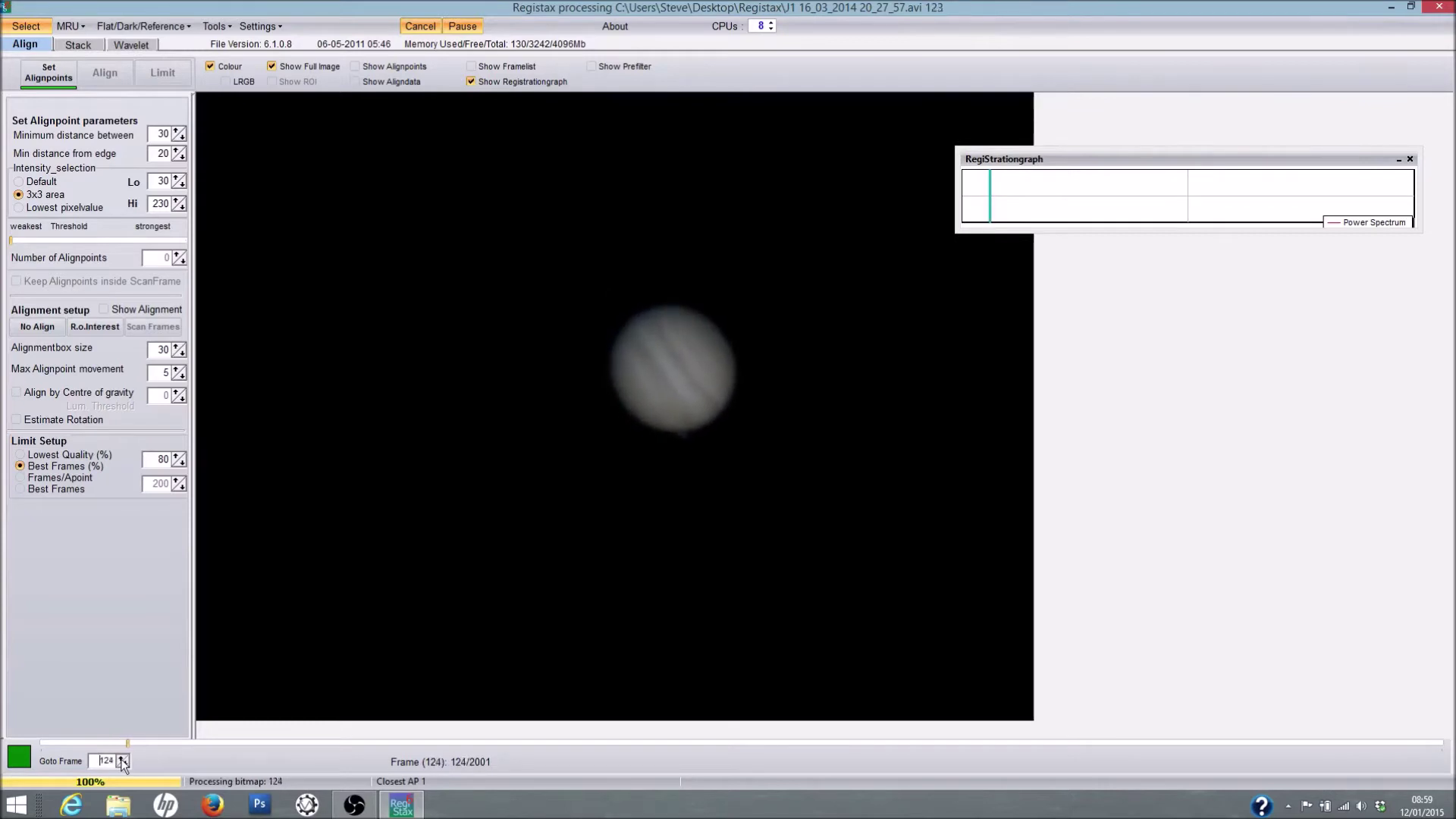
pyautogui.moveTo(131, 745); pyautogui.dragTo(32, 745)
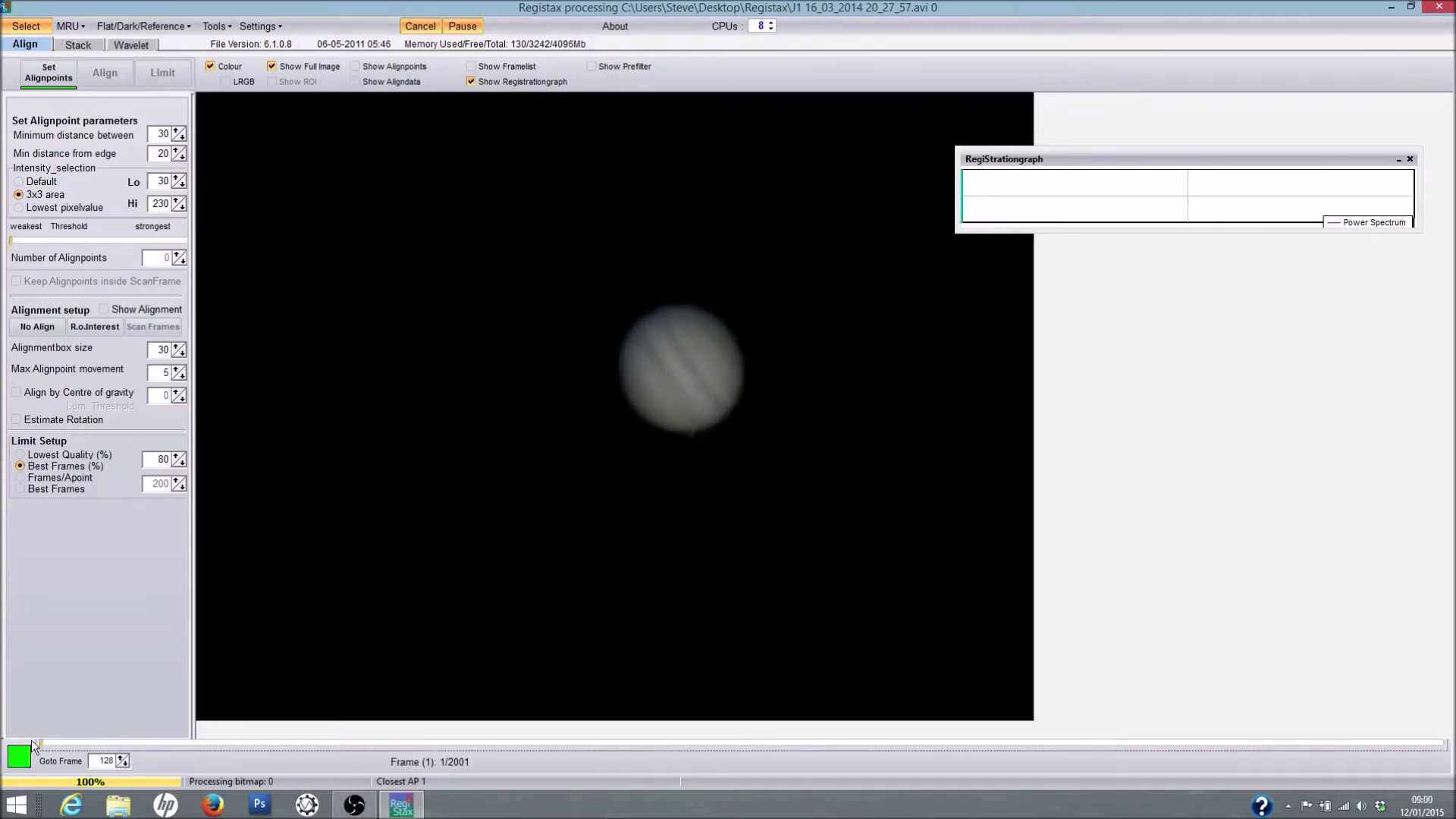
pyautogui.click(19, 191)
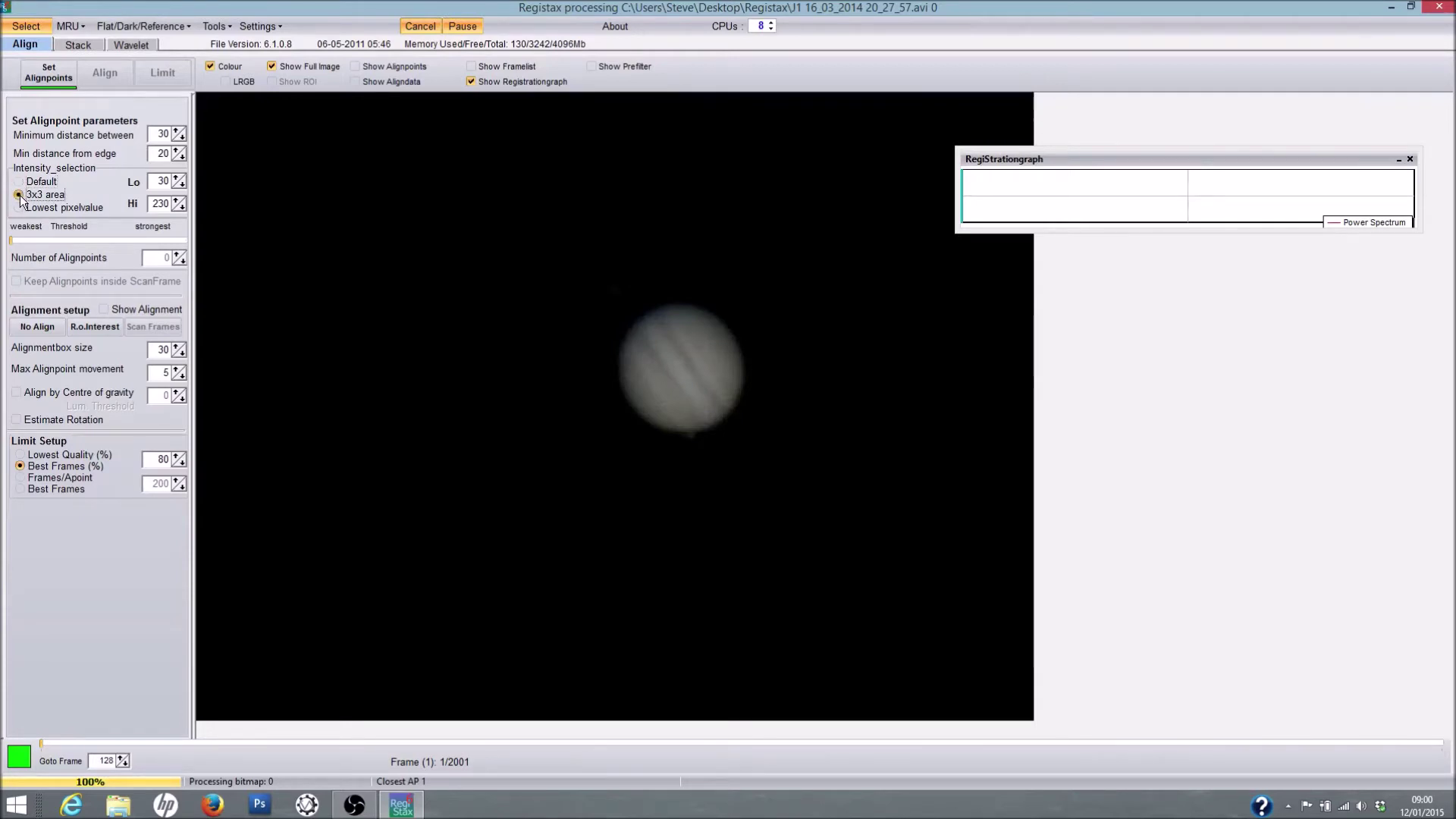
pyautogui.click(19, 183)
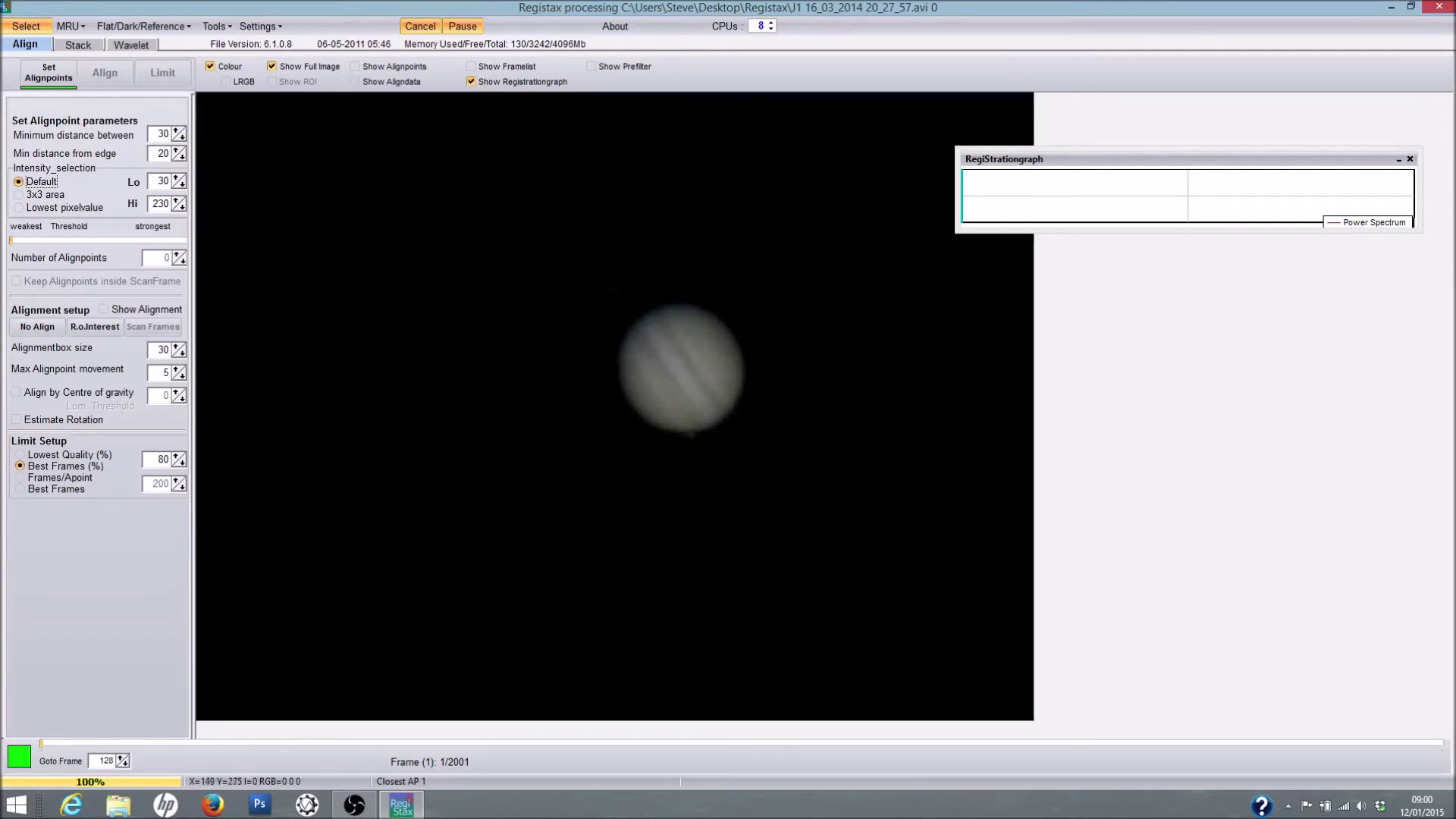
pyautogui.click(23, 195)
pyautogui.click(211, 70)
pyautogui.click(271, 67)
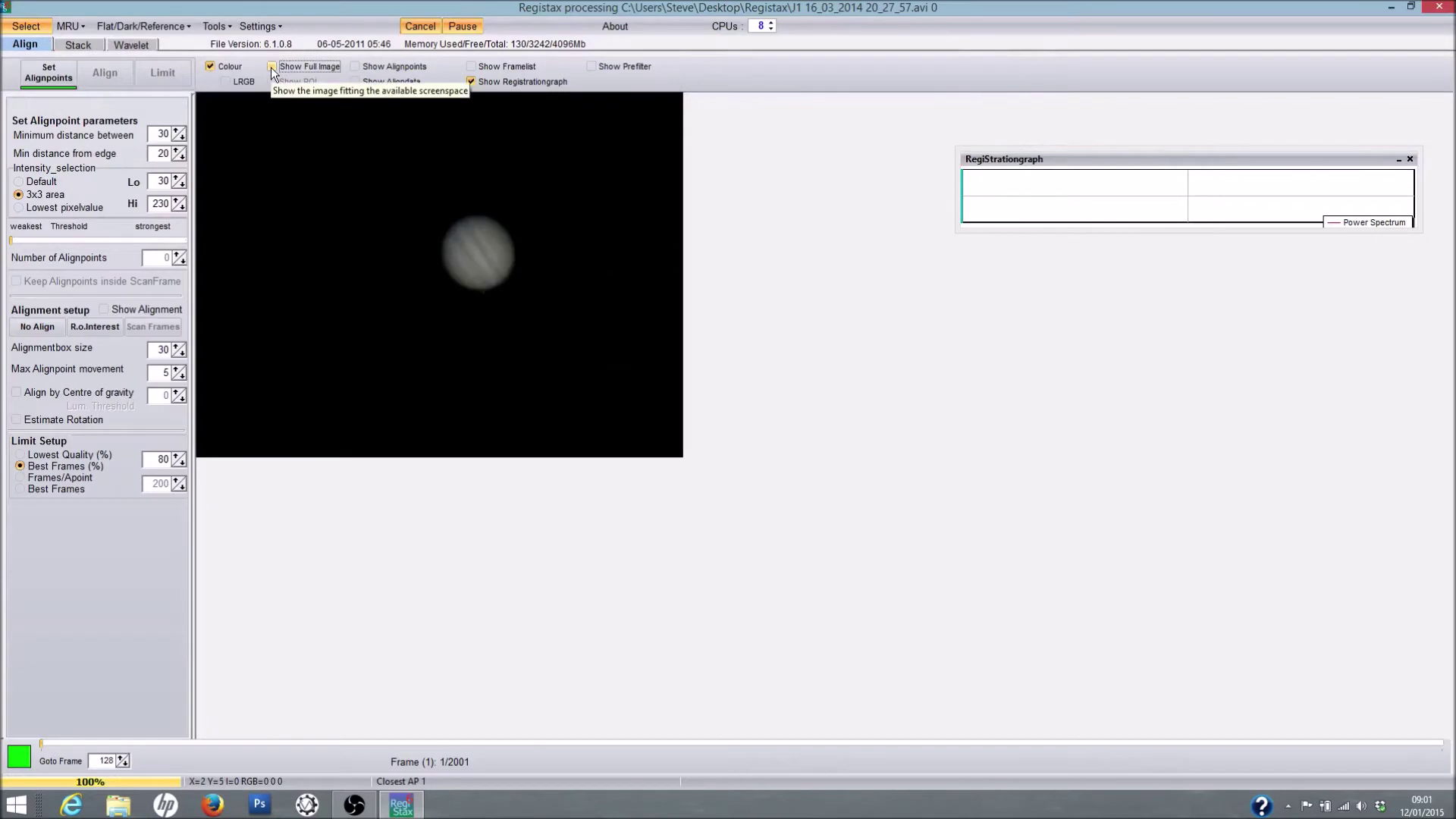
pyautogui.click(270, 67)
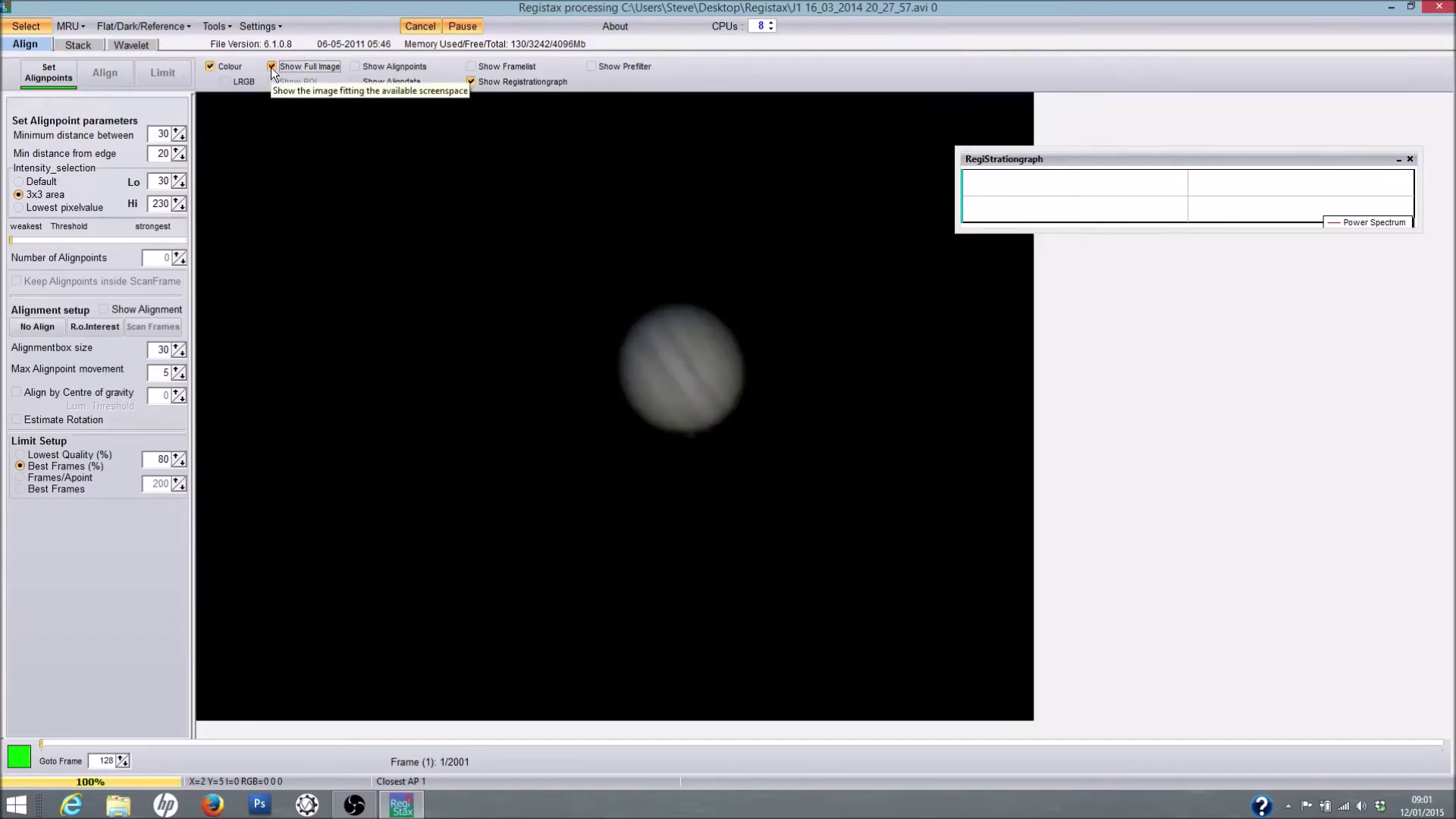
pyautogui.click(470, 82)
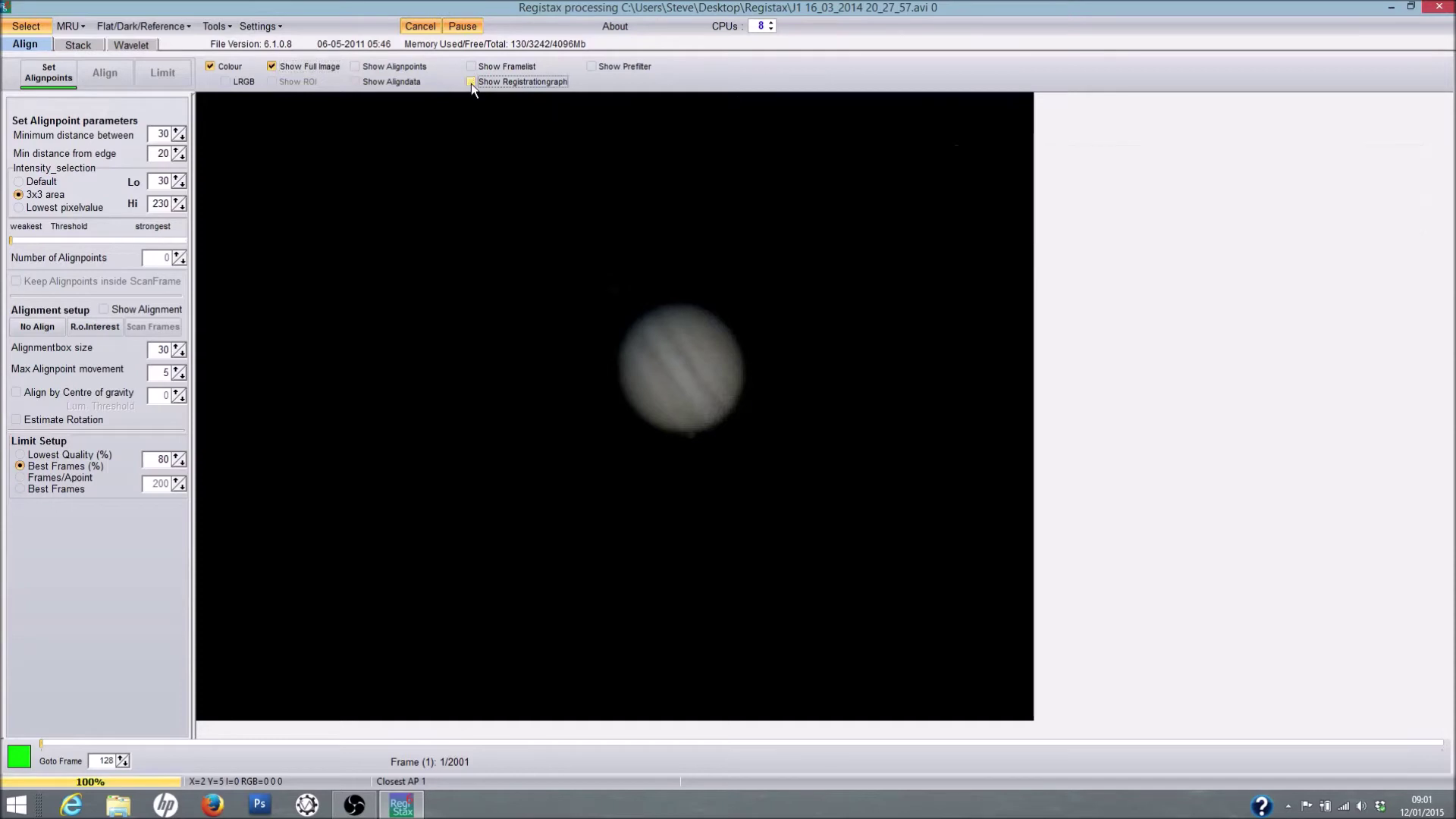
pyautogui.click(470, 81)
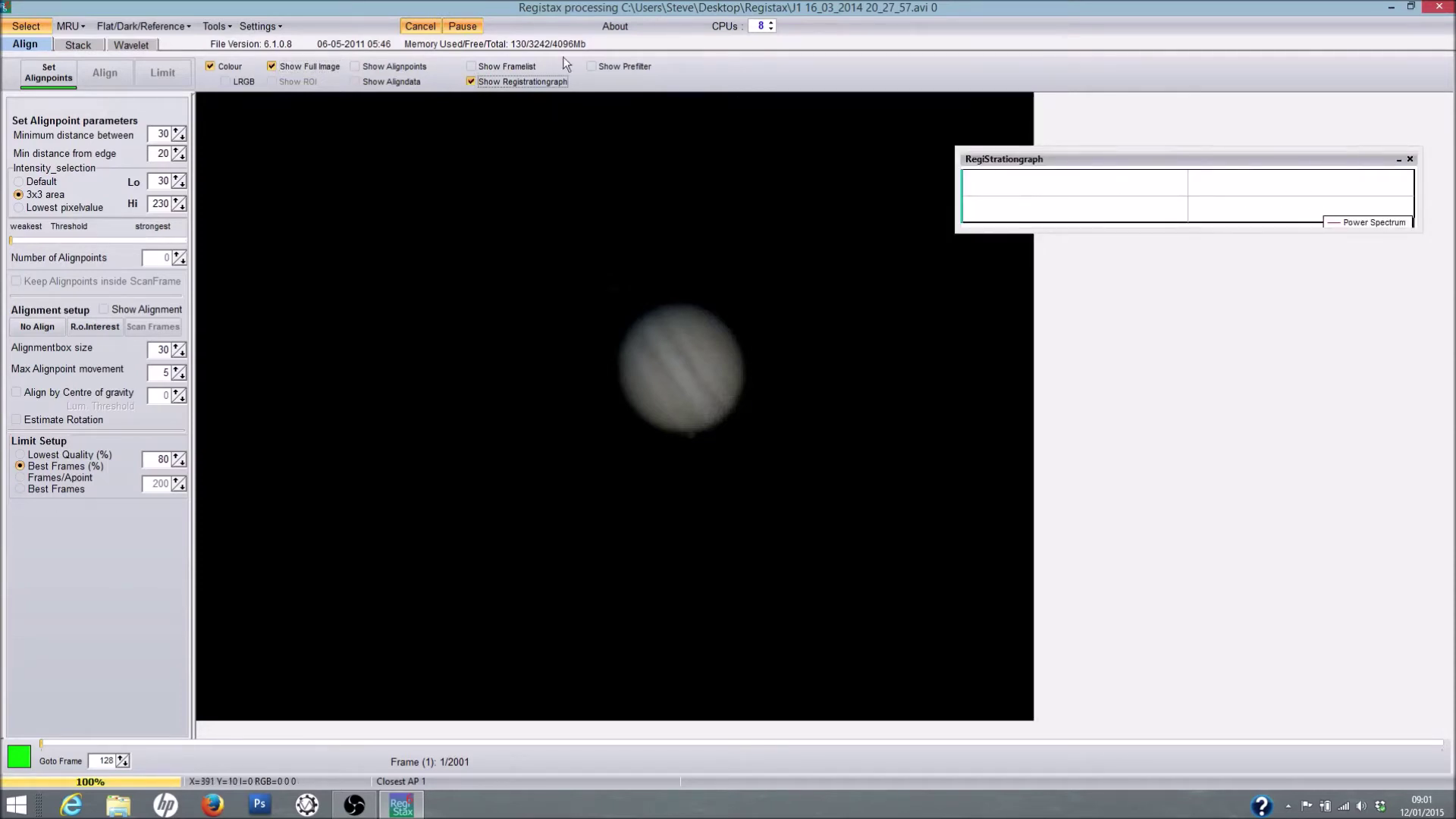
# - Set alignpoints automatically, placing five points on the Jupiter disc
pyautogui.click(53, 72)
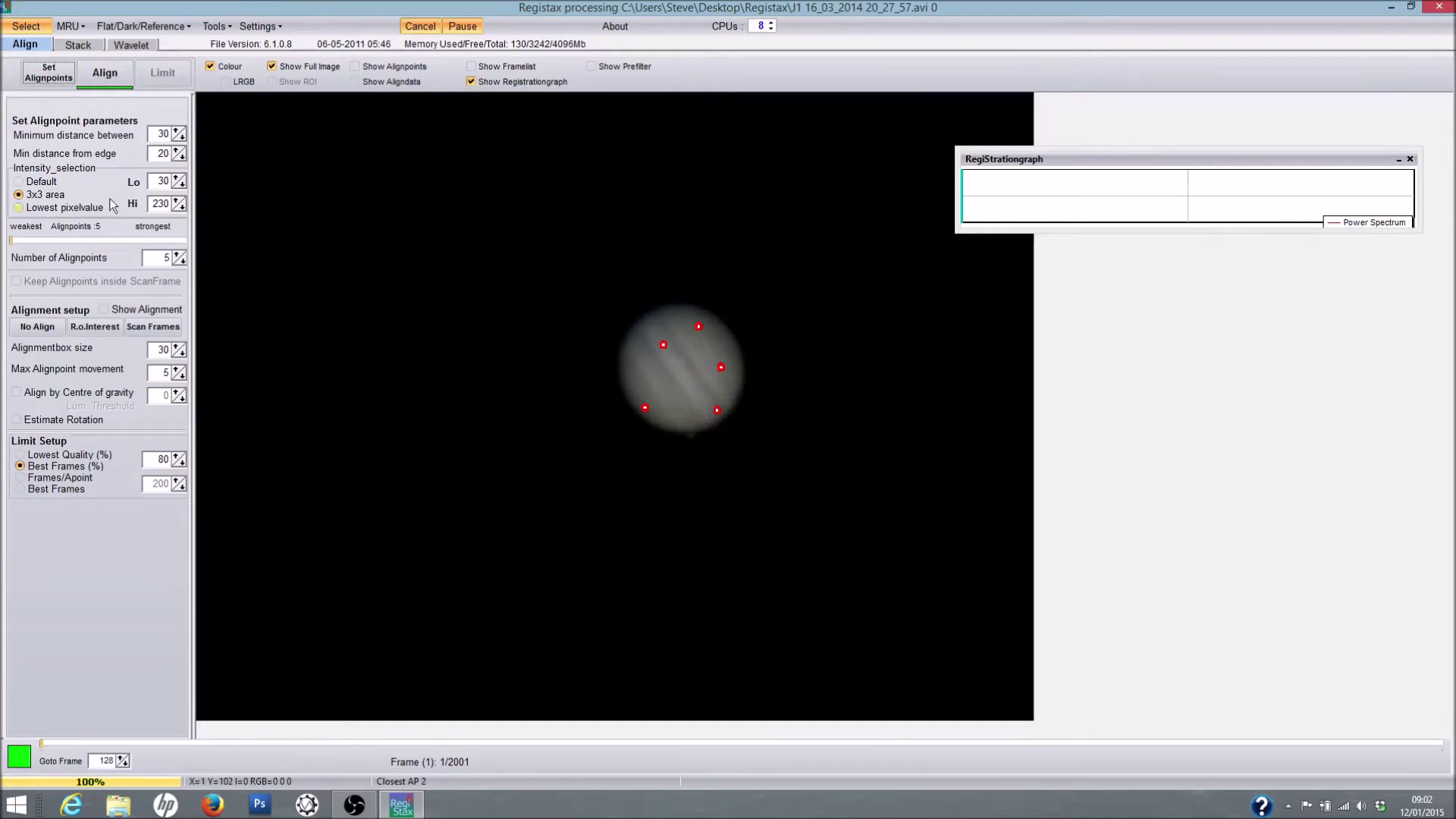
# - Align all frames of the Jupiter video on the five alignpoints
pyautogui.click(107, 73)
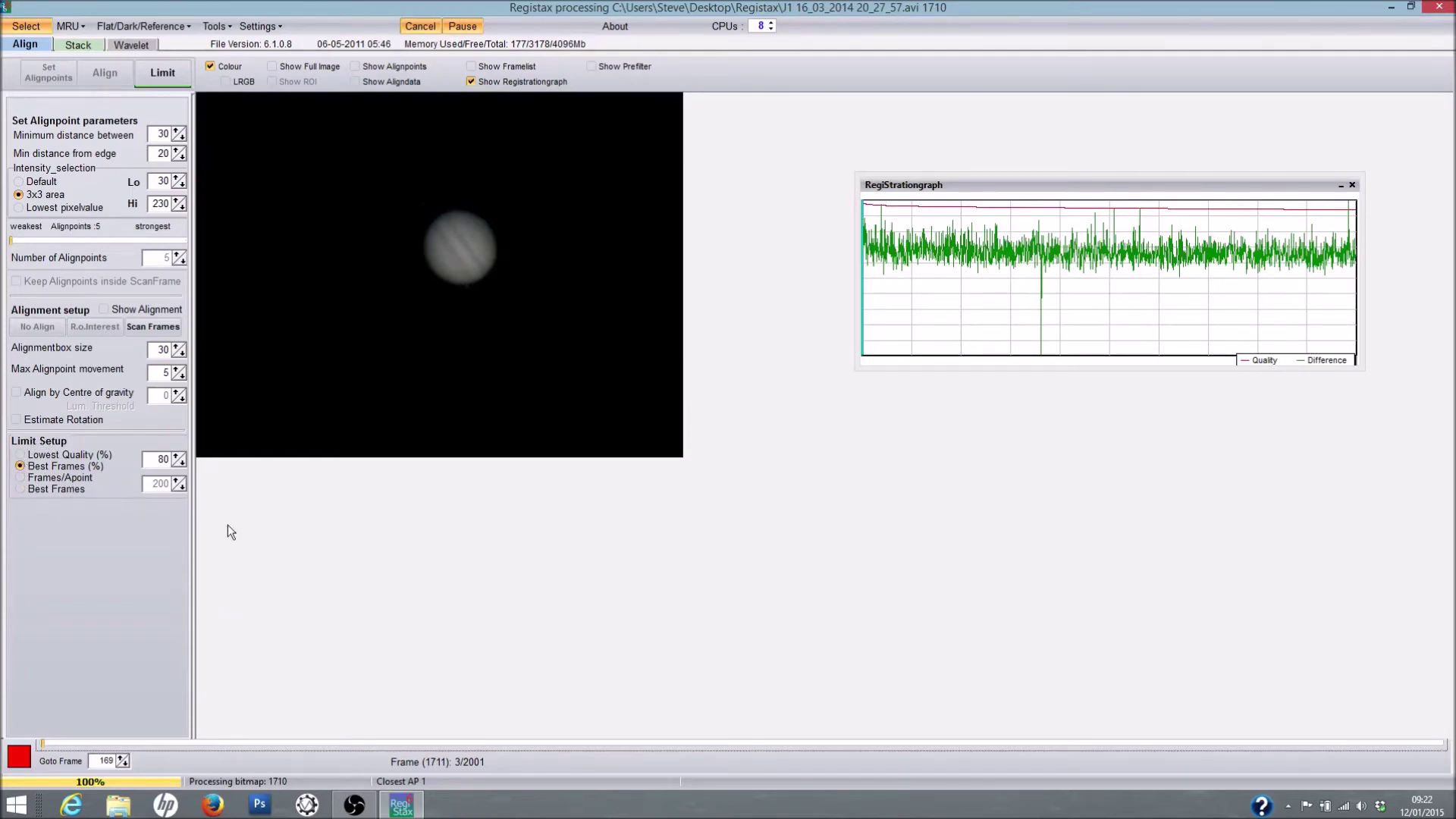
pyautogui.click(177, 455)
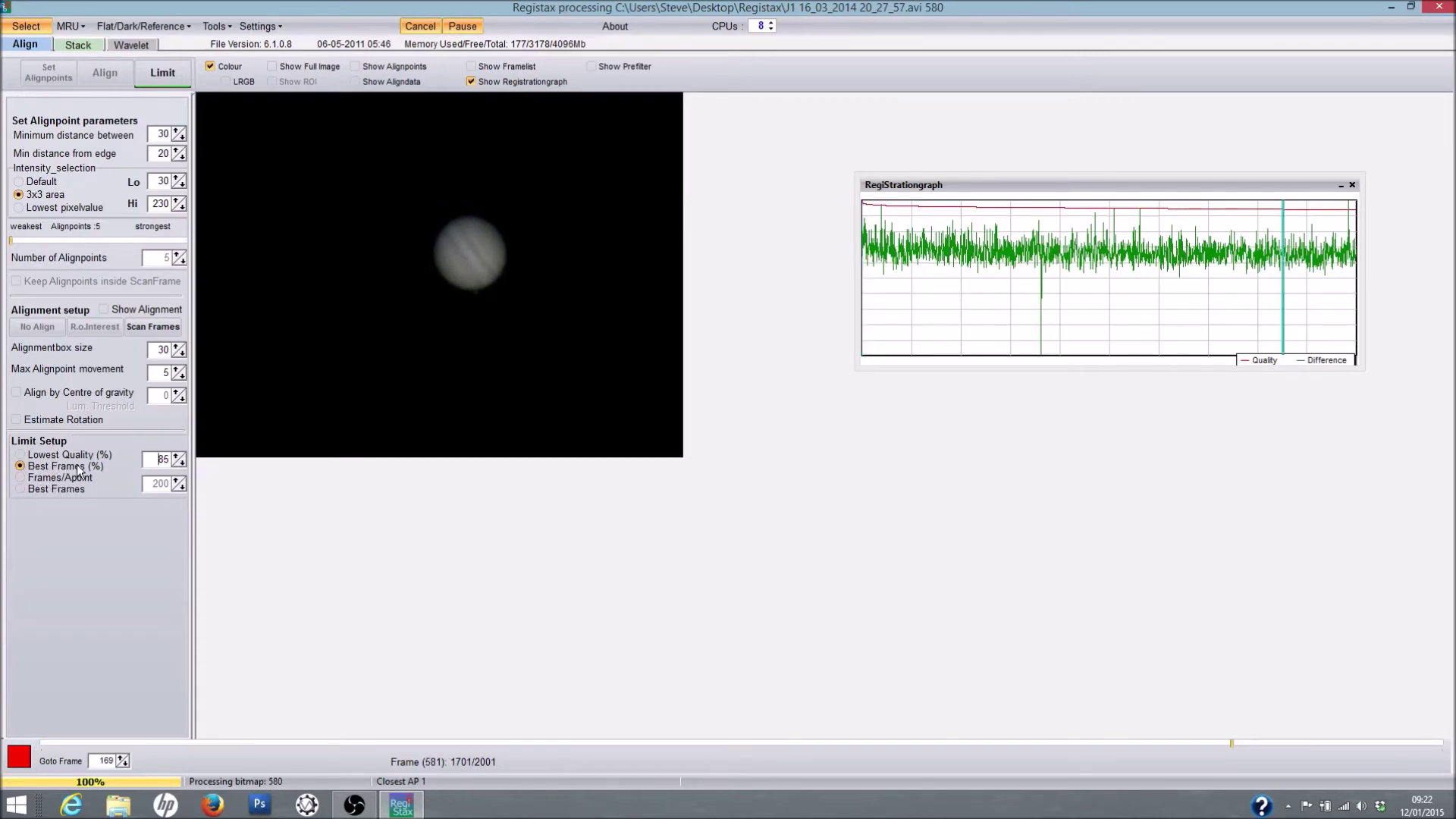
pyautogui.click(182, 463)
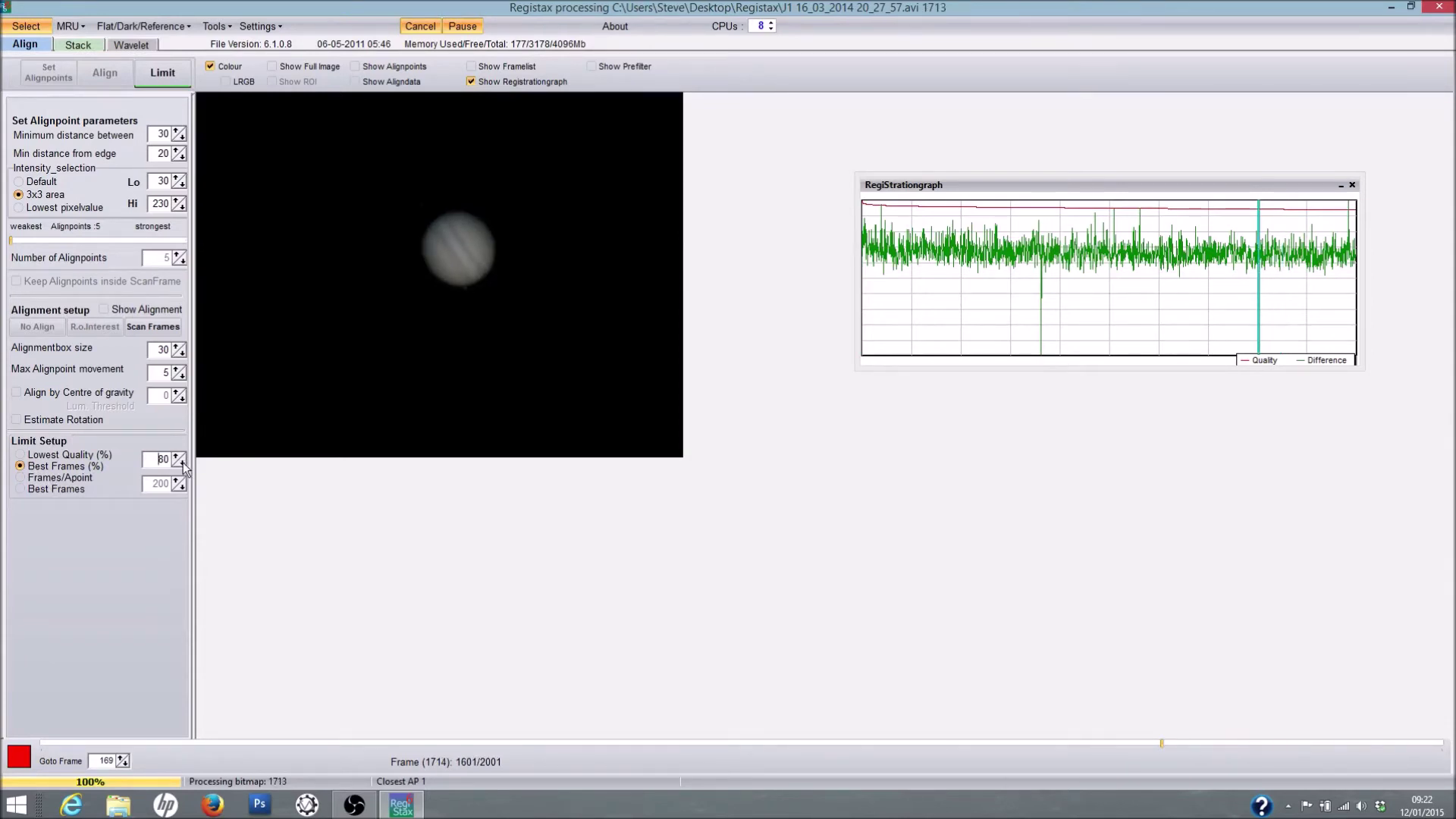
pyautogui.click(182, 464)
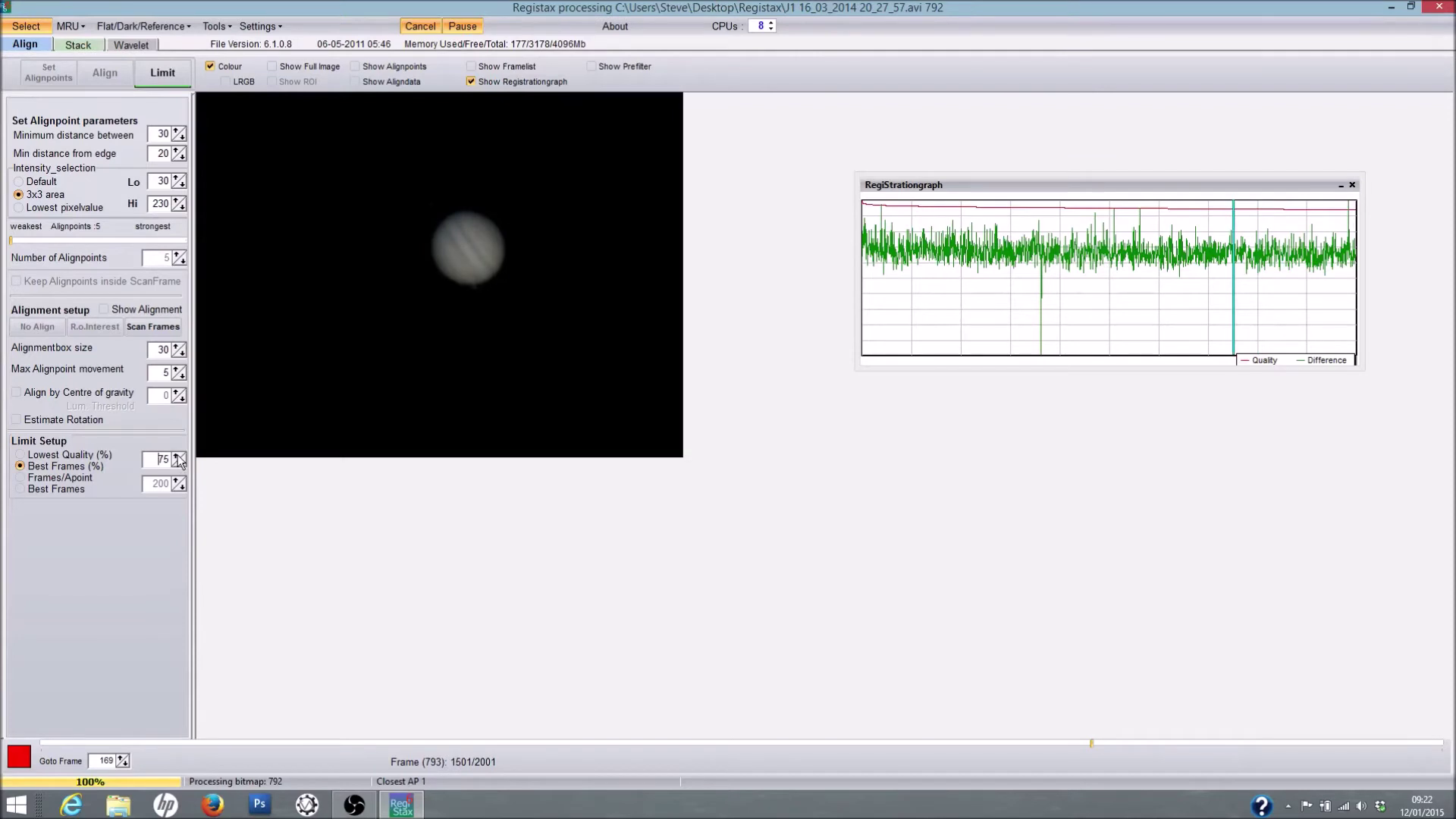
pyautogui.click(179, 458)
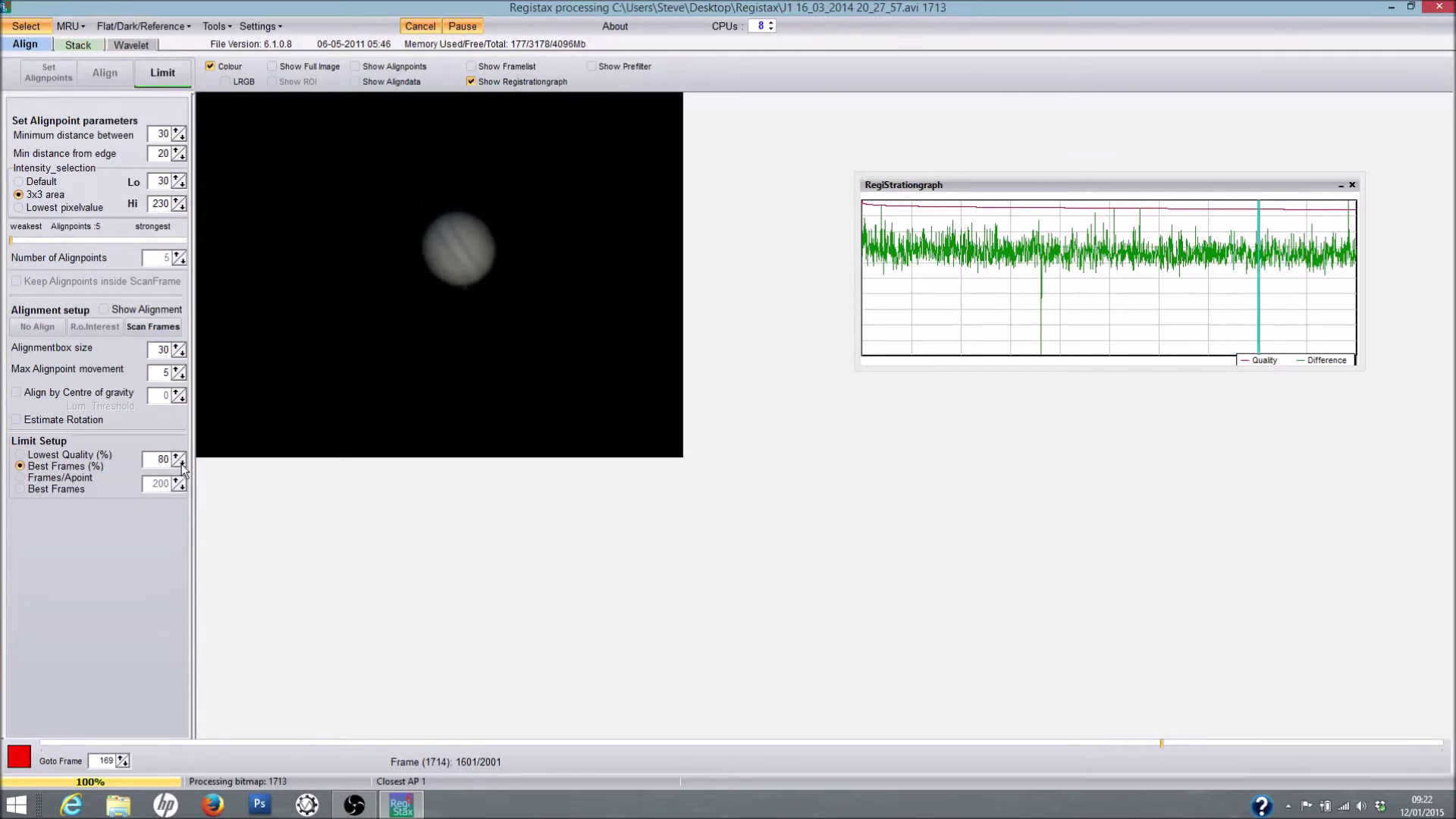
pyautogui.click(183, 465)
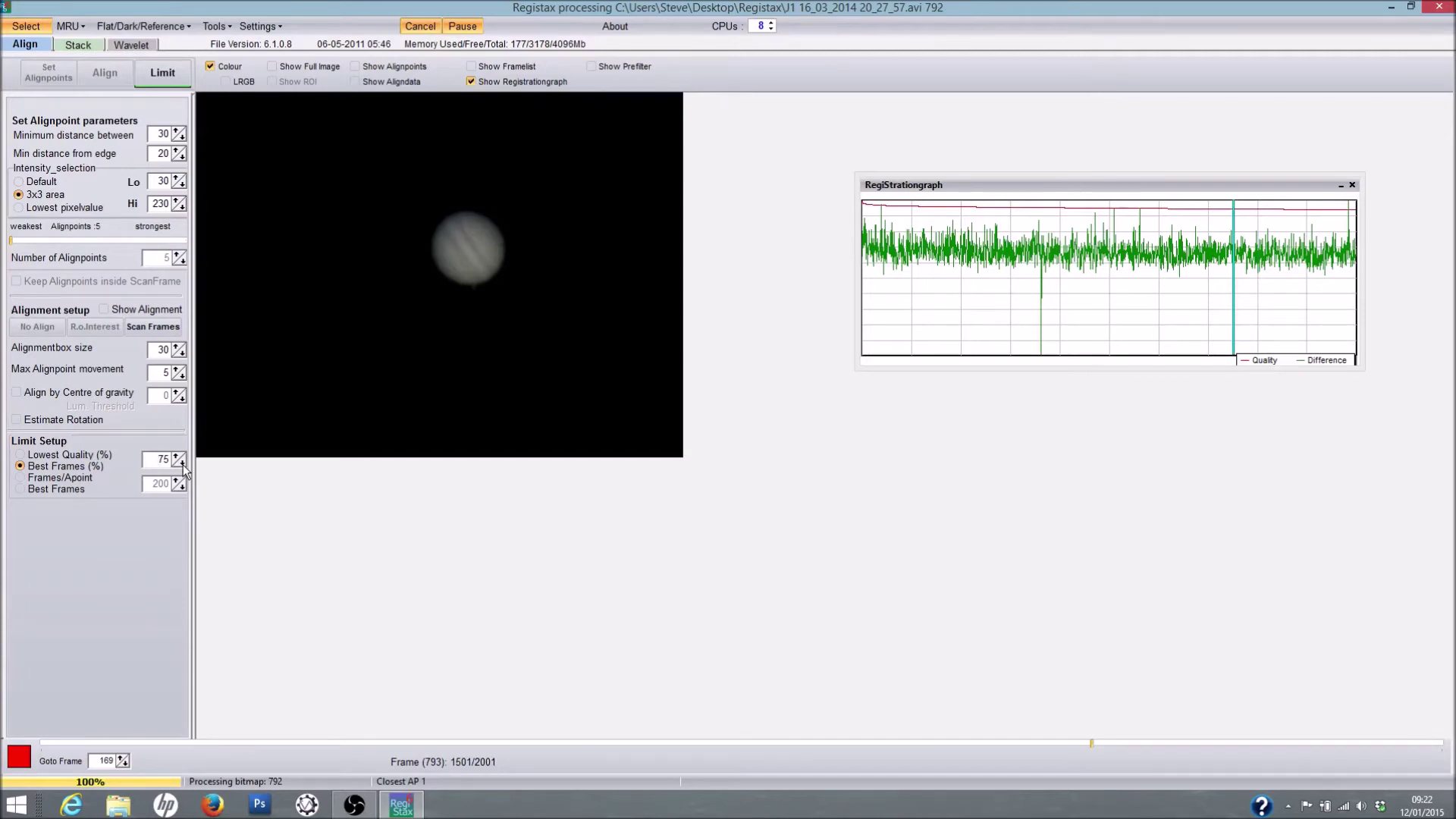
pyautogui.click(179, 456)
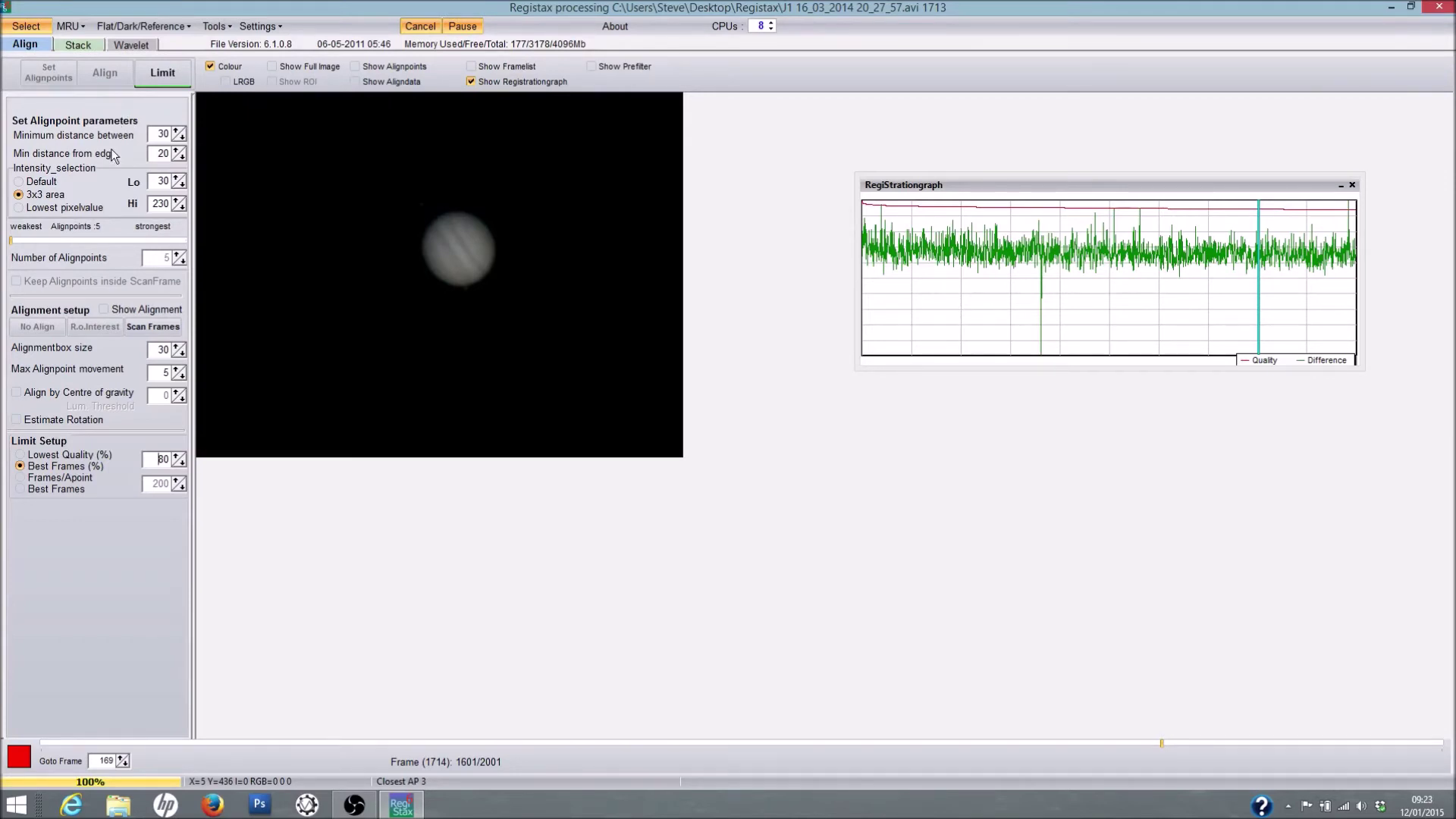
pyautogui.click(165, 81)
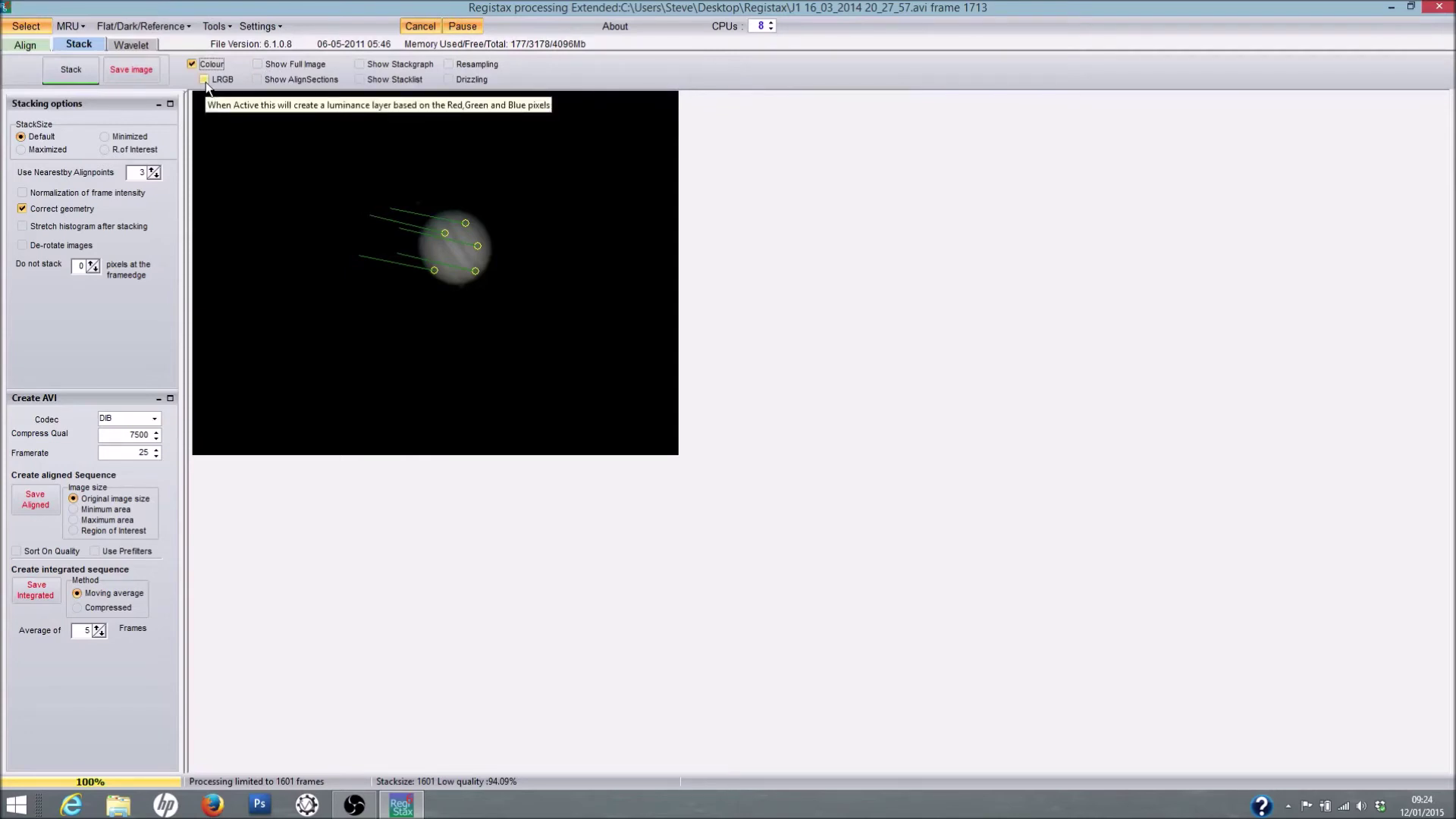
# - Stack the 1601 best frames, then return to the Align page
pyautogui.click(71, 73)
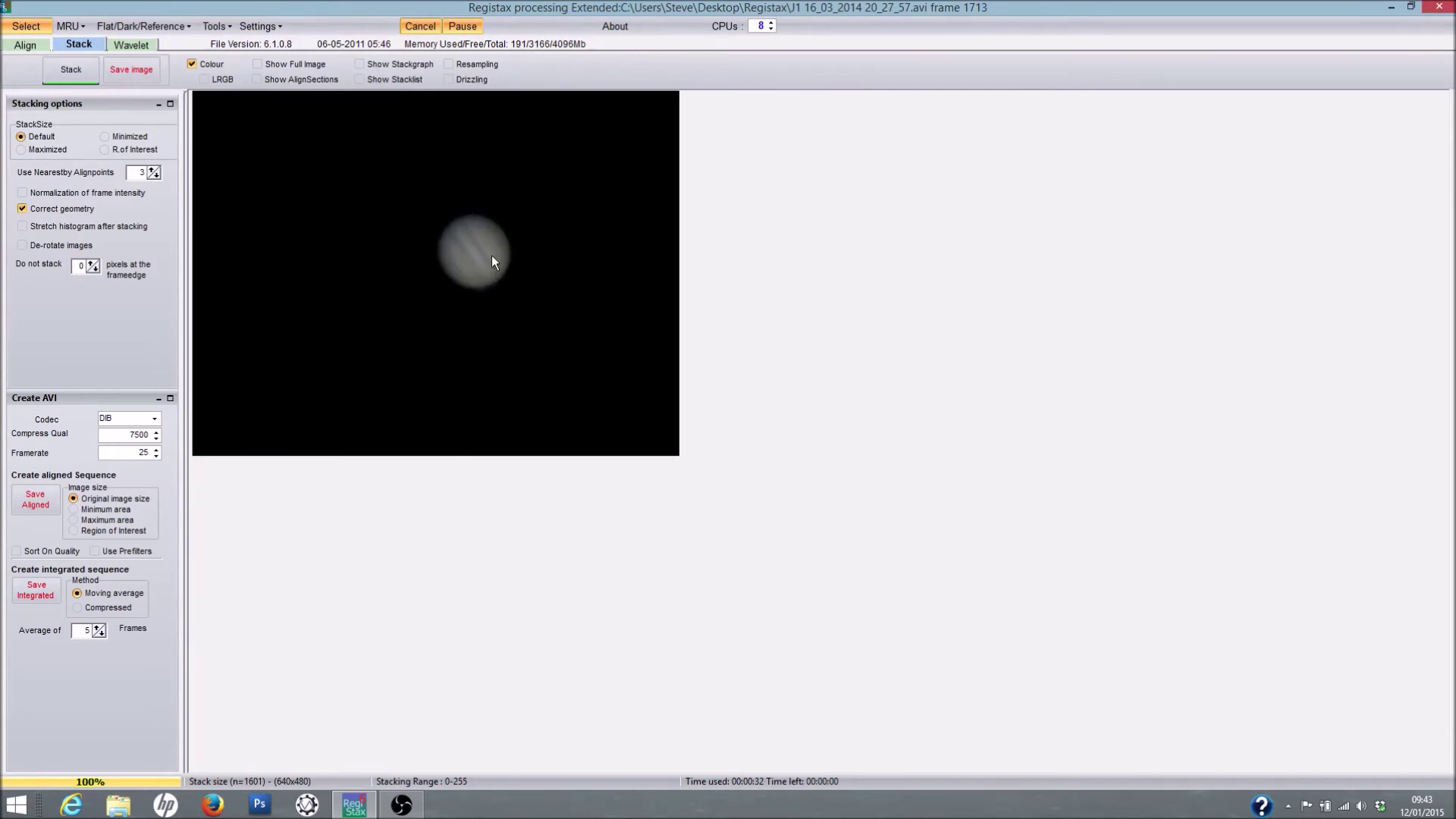
pyautogui.click(25, 45)
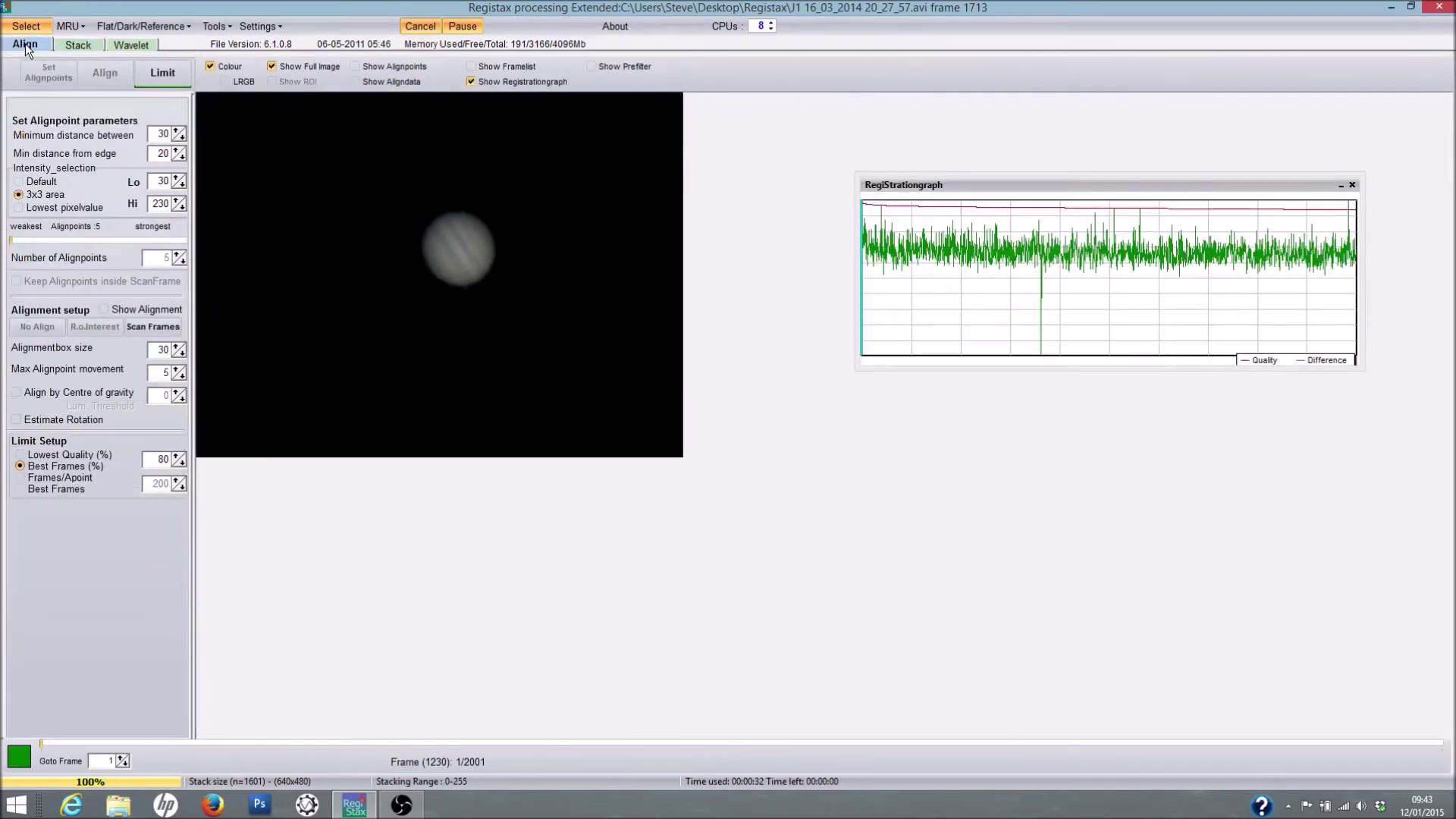
# - Enable Show Full Image on the Align and Stack pages, then go to the Wavelet page
pyautogui.click(276, 67)
pyautogui.click(273, 66)
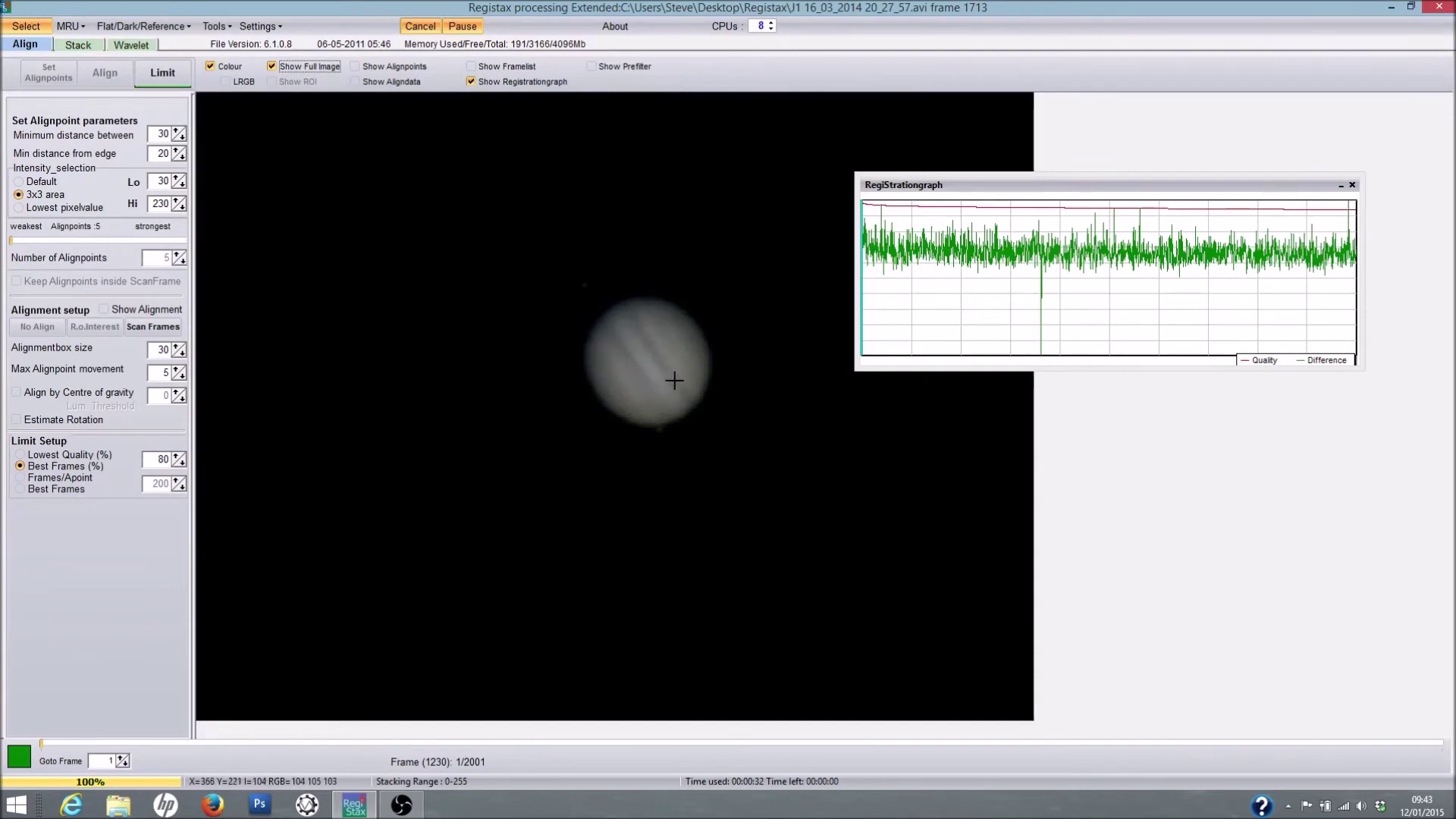
pyautogui.click(78, 44)
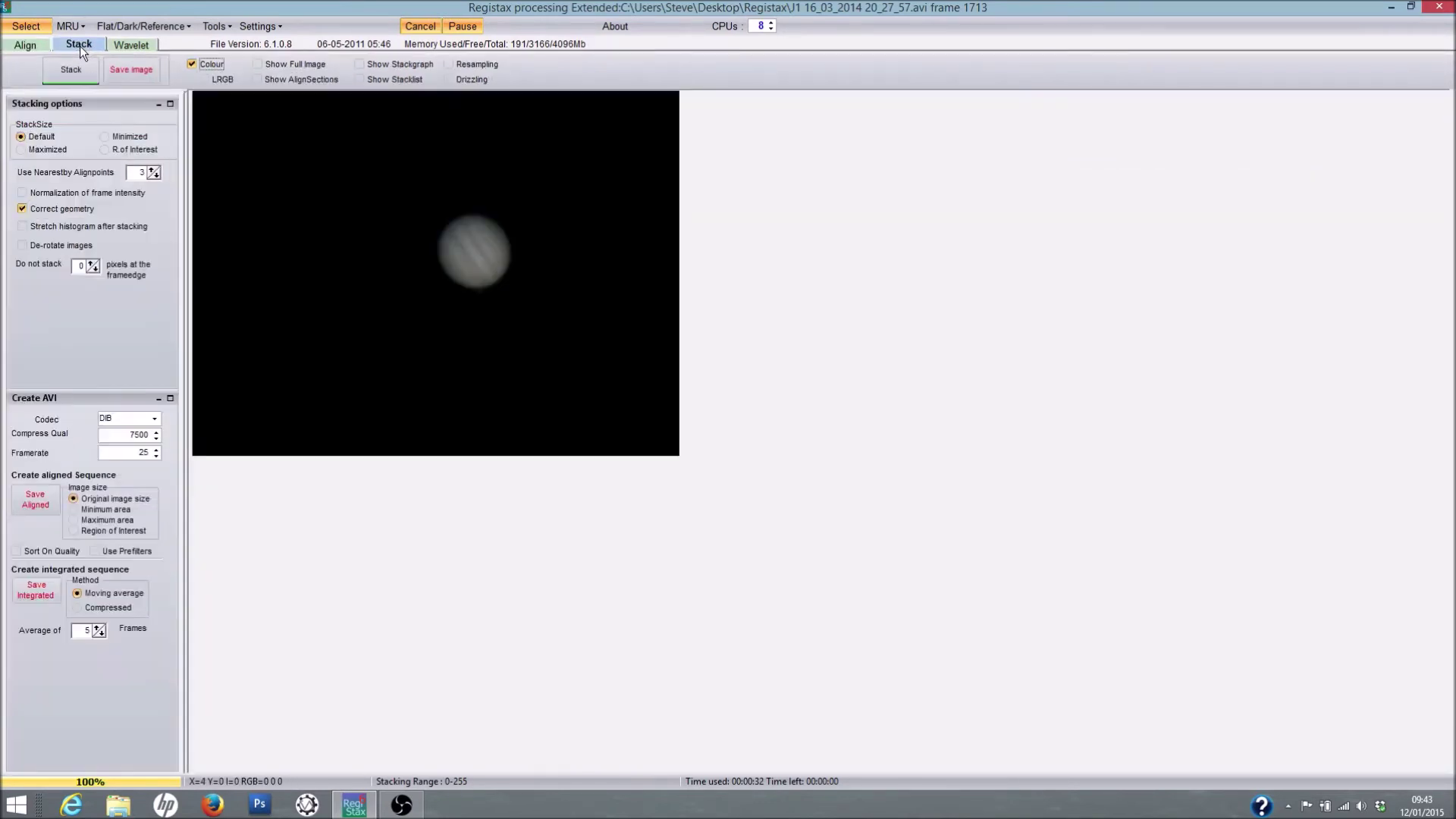
pyautogui.click(265, 65)
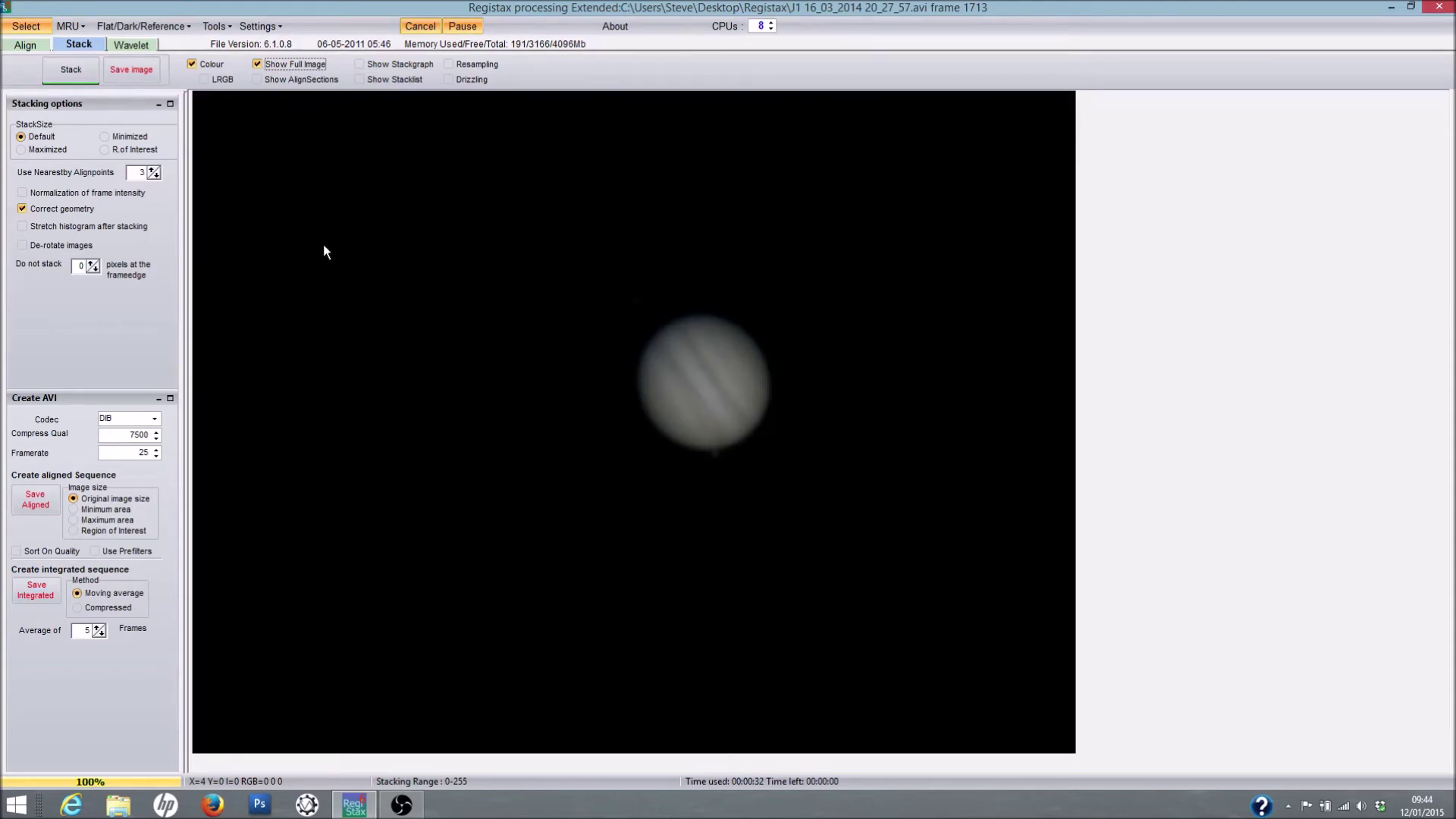
pyautogui.click(124, 44)
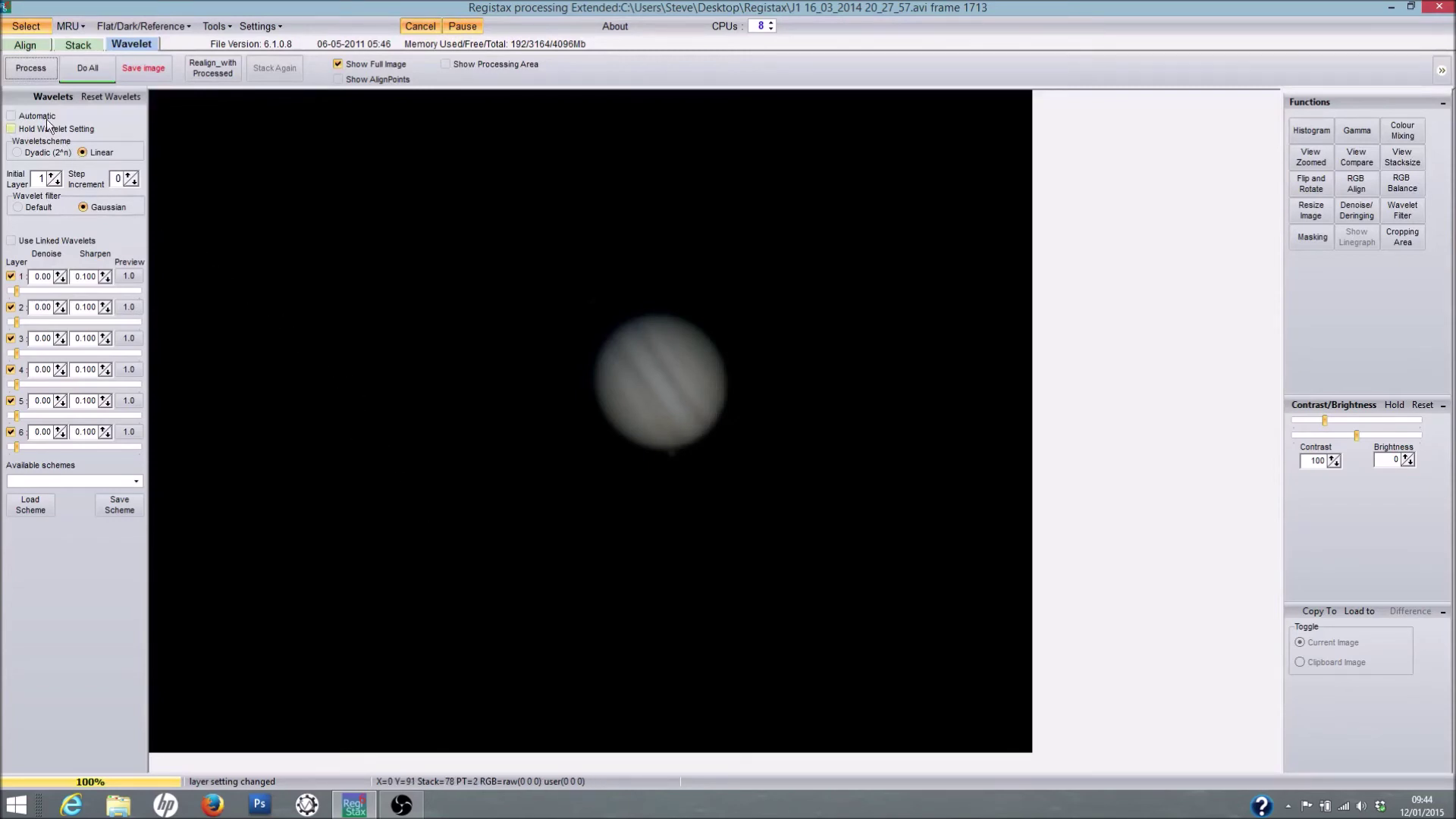
# - Leave Automatic off and tick Use Linked Wavelets, keeping six layers at sharpen 0.100
pyautogui.click(11, 116)
pyautogui.click(11, 116)
pyautogui.click(11, 241)
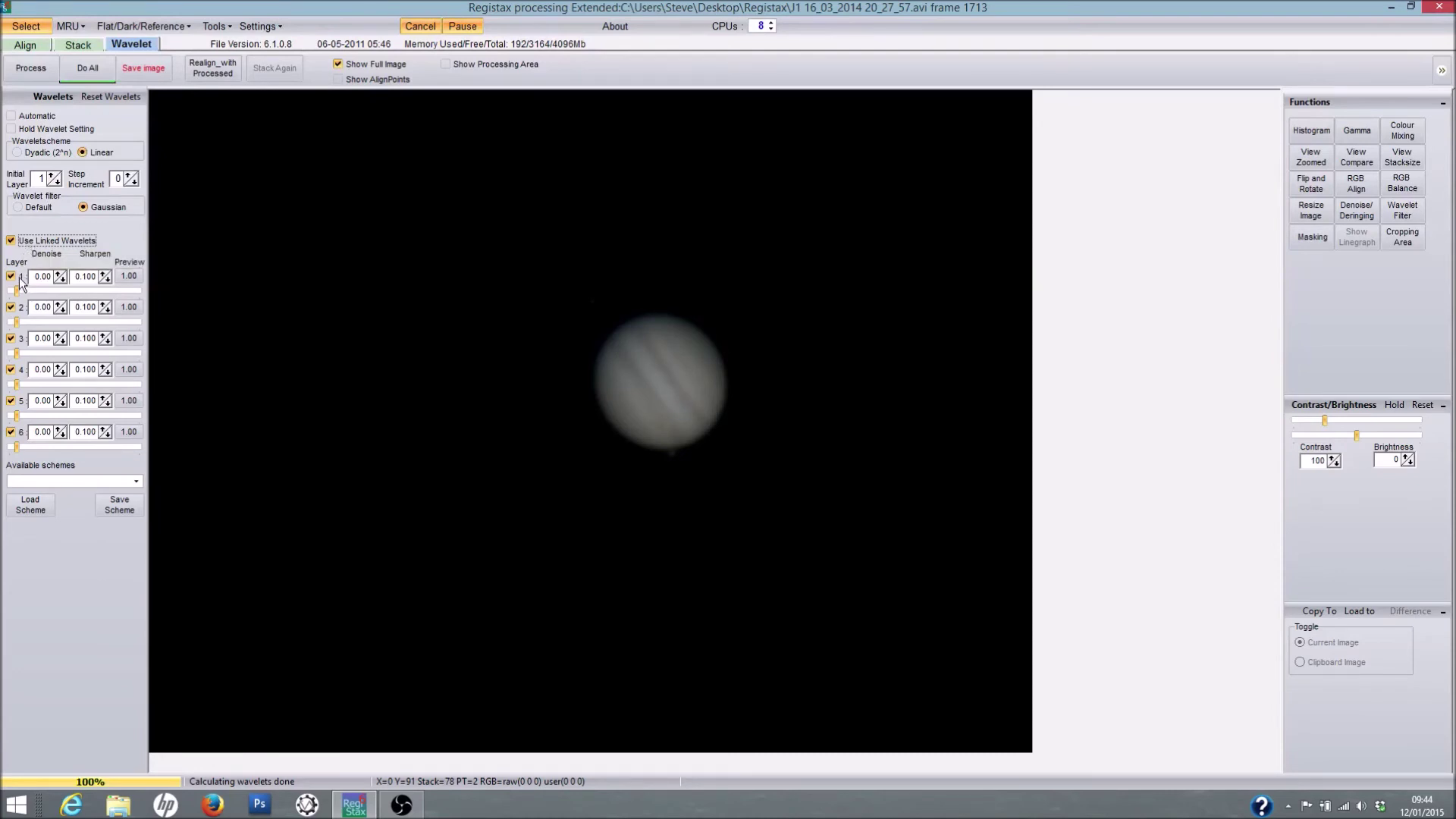
# - Try raising layer 1 sharpening, revert it, then turn off Use Linked Wavelets
pyautogui.moveTo(17, 291); pyautogui.dragTo(30, 292)
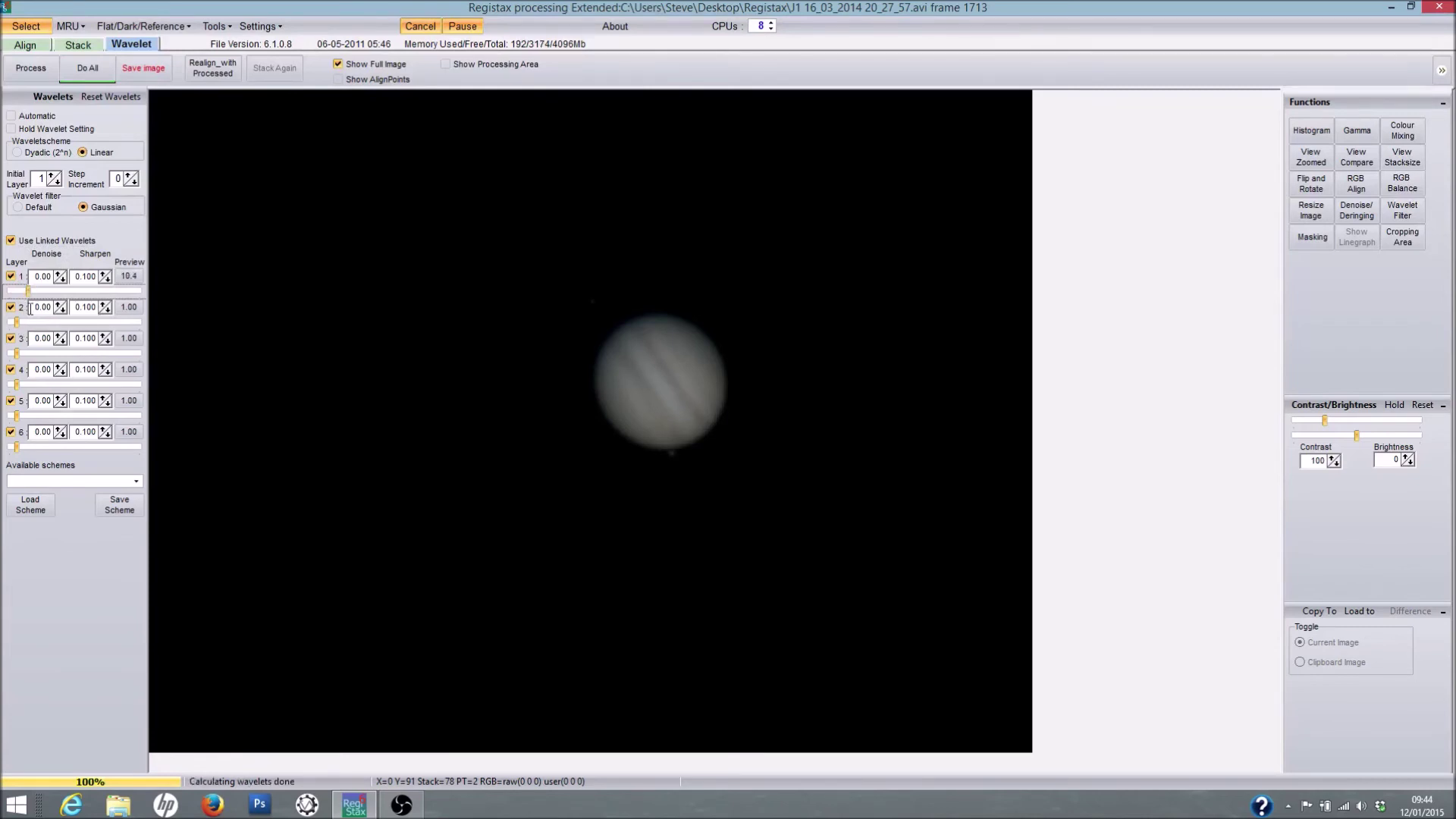
pyautogui.moveTo(29, 294); pyautogui.dragTo(17, 293)
pyautogui.click(12, 242)
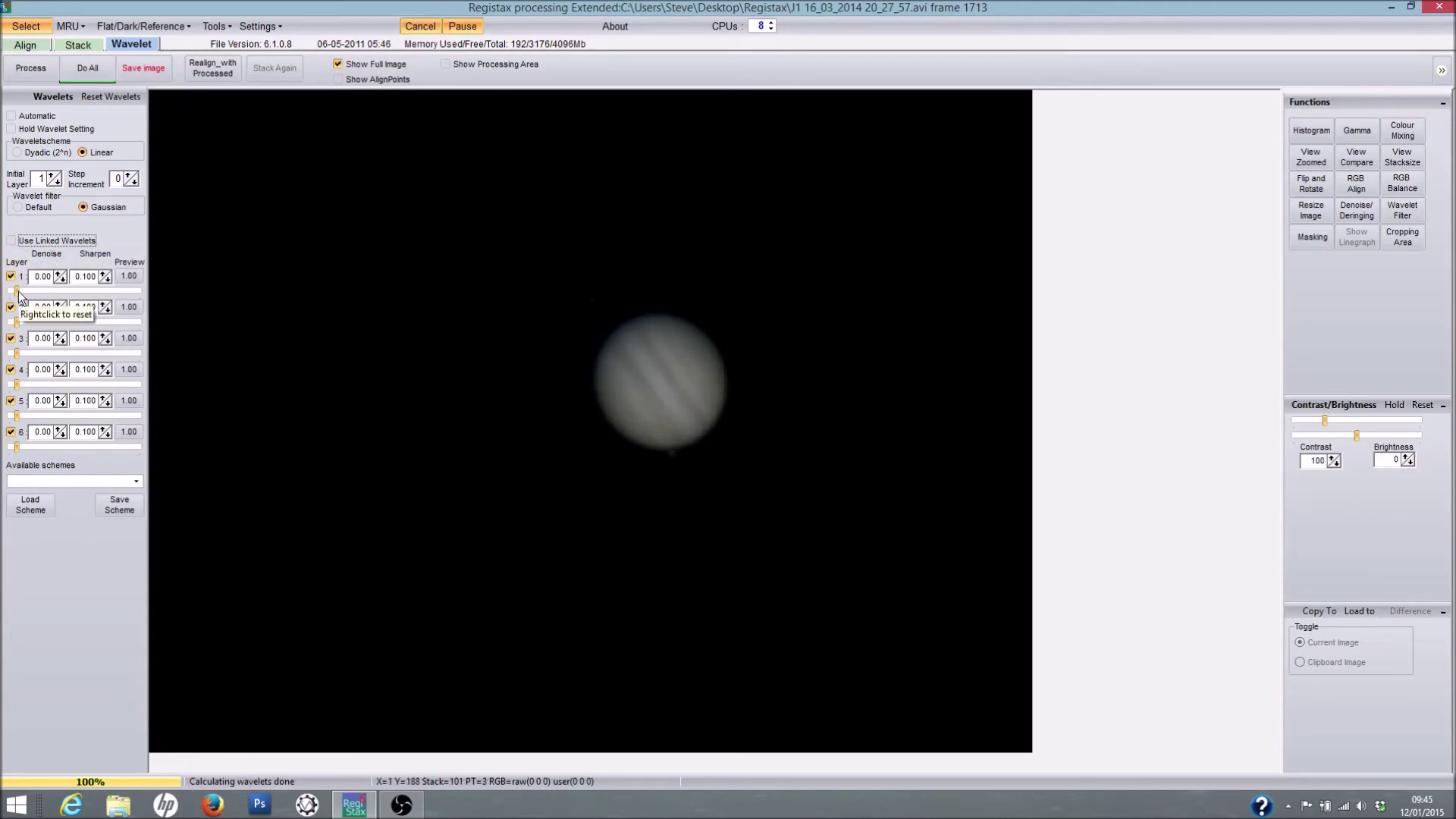
# - Raise wavelet layers 1–4 sharpening to 45.4, 38.6, 29.4 and 26.3
pyautogui.moveTo(20, 291); pyautogui.dragTo(70, 292)
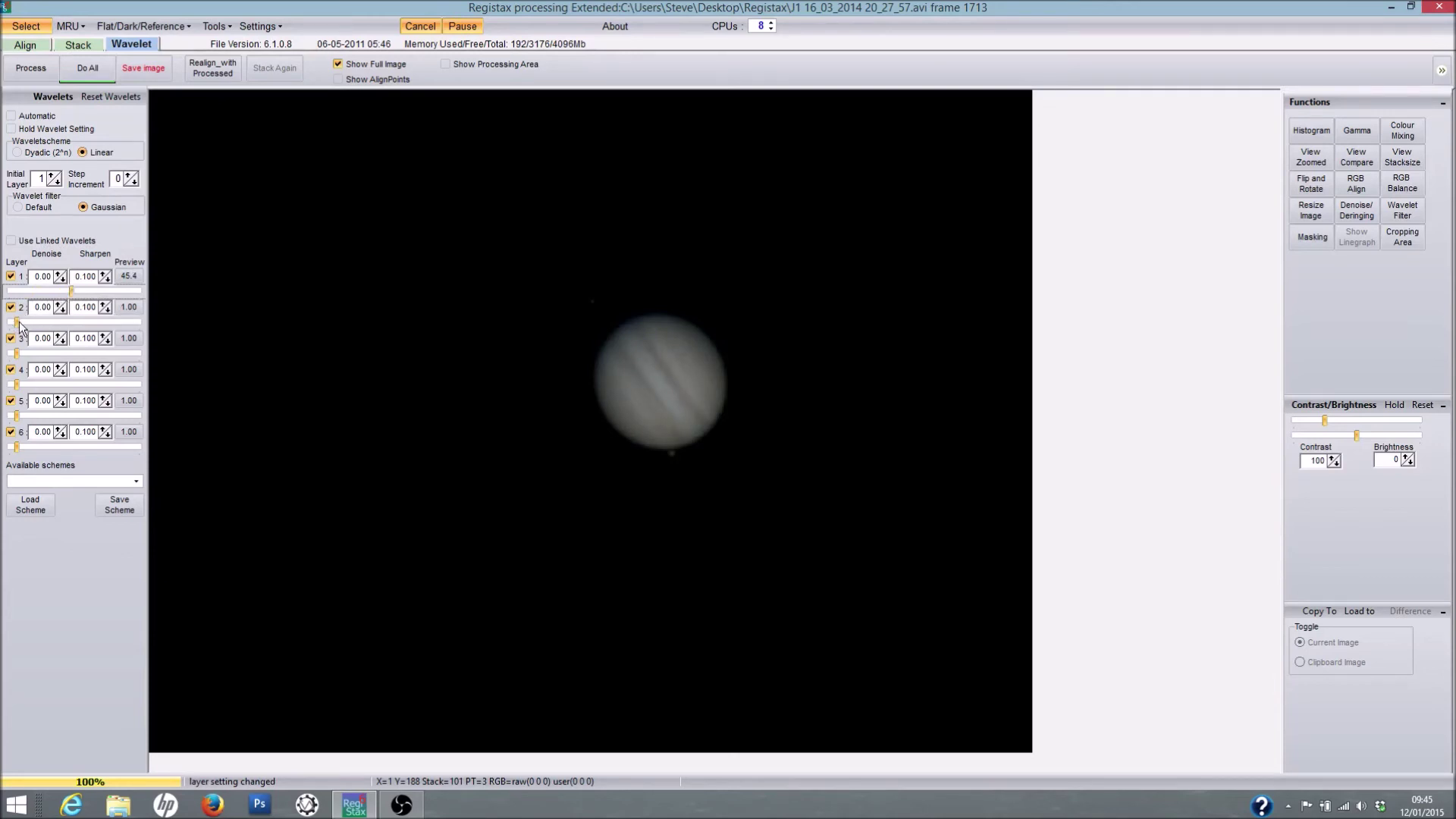
pyautogui.moveTo(19, 326); pyautogui.dragTo(66, 328)
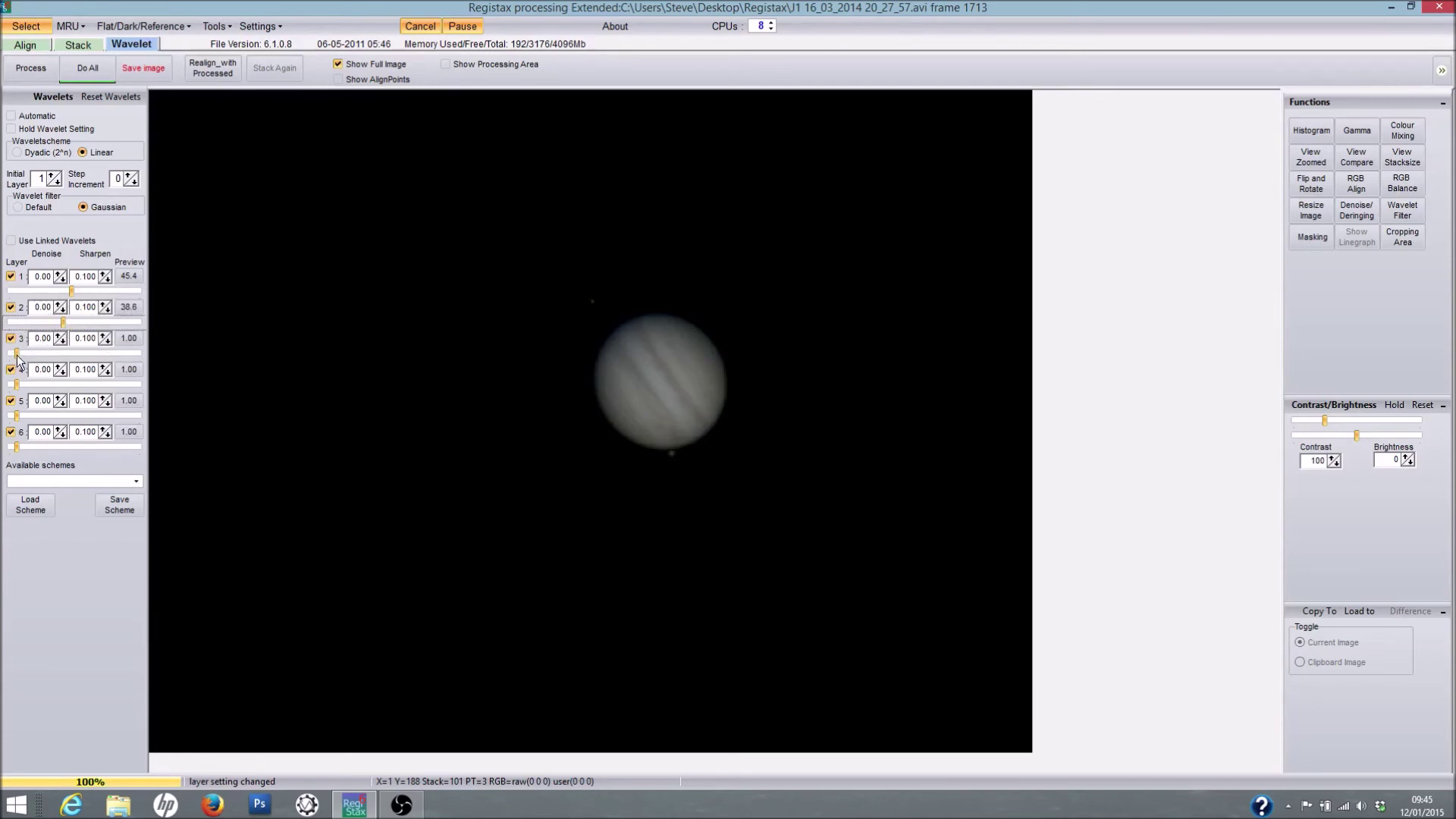
pyautogui.moveTo(16, 354); pyautogui.dragTo(51, 354)
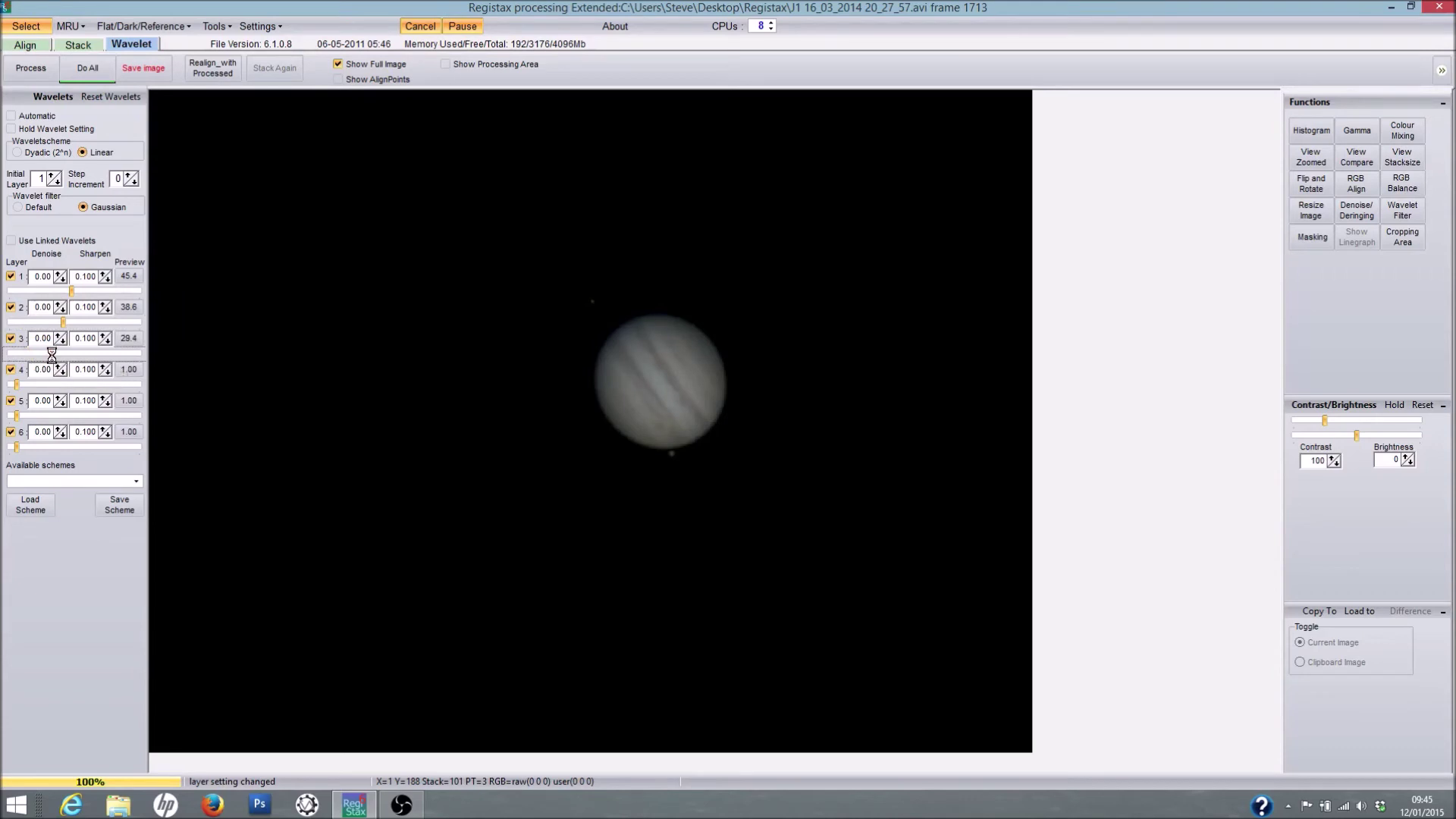
pyautogui.moveTo(17, 384); pyautogui.dragTo(48, 384)
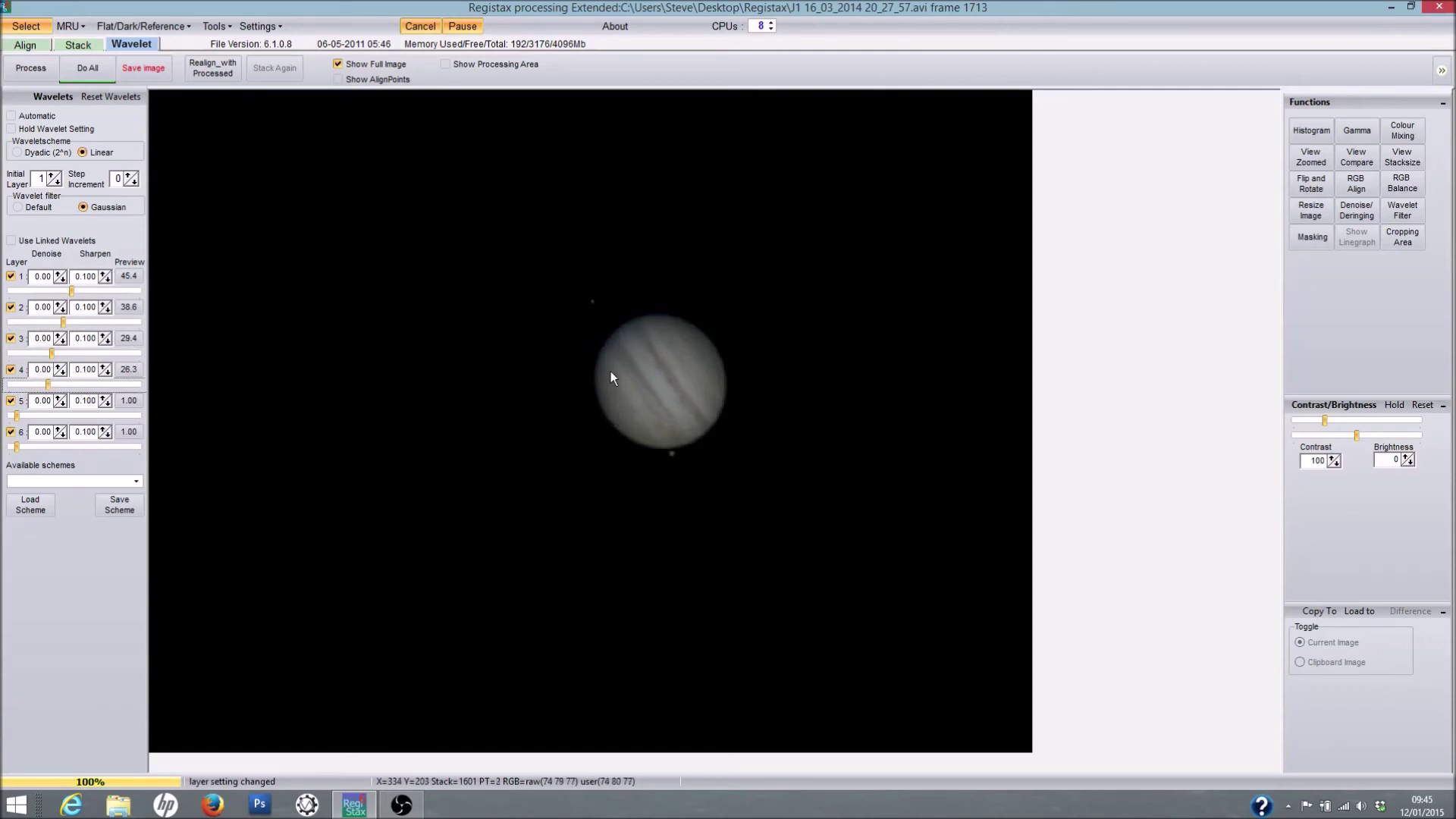
# - Open the zoom panel, move it aside, set magnification to 4.00, and inspect Jupiter's limb with Ctrl
pyautogui.click(1311, 161)
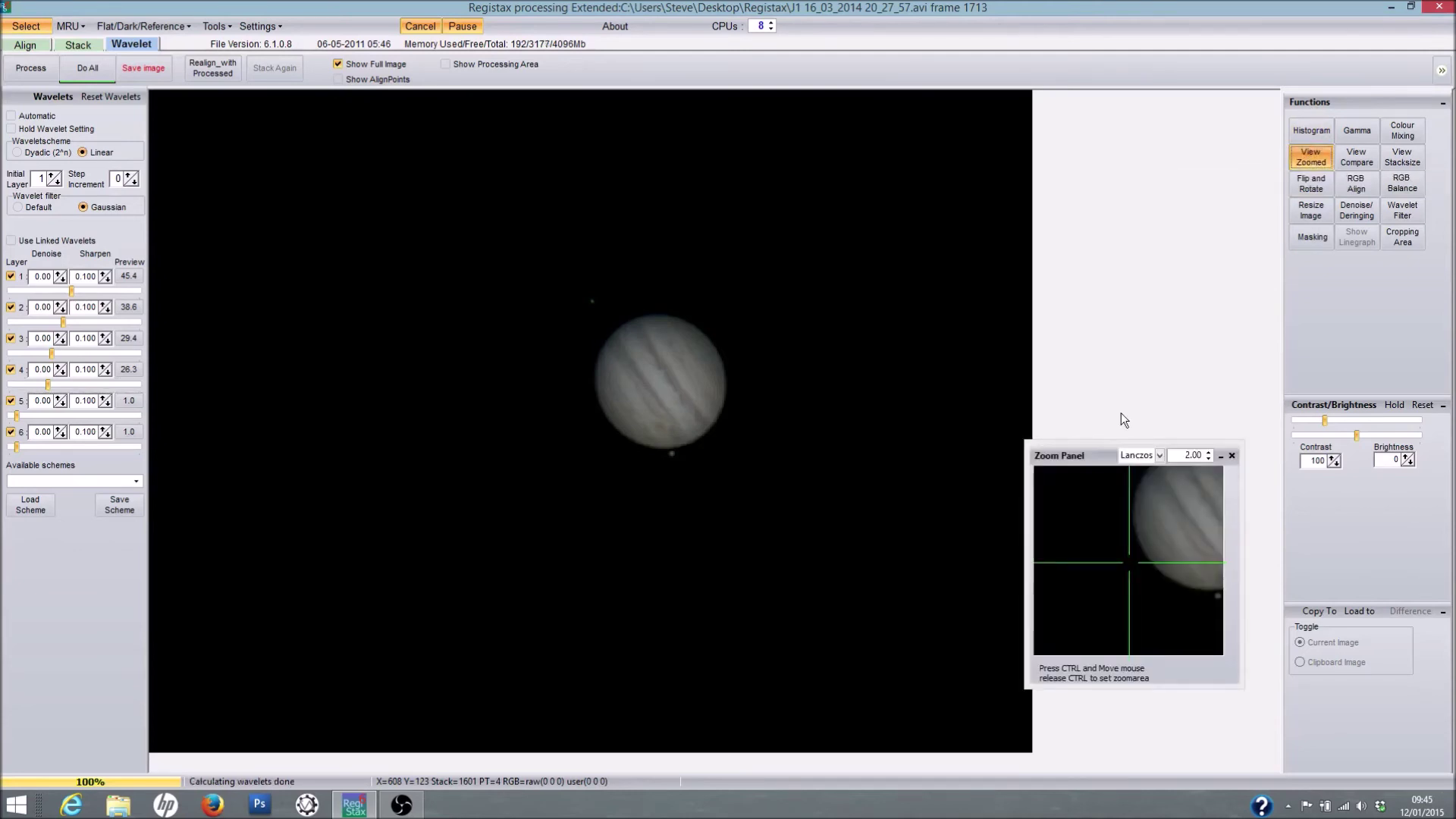
pyautogui.moveTo(1104, 456); pyautogui.dragTo(836, 467)
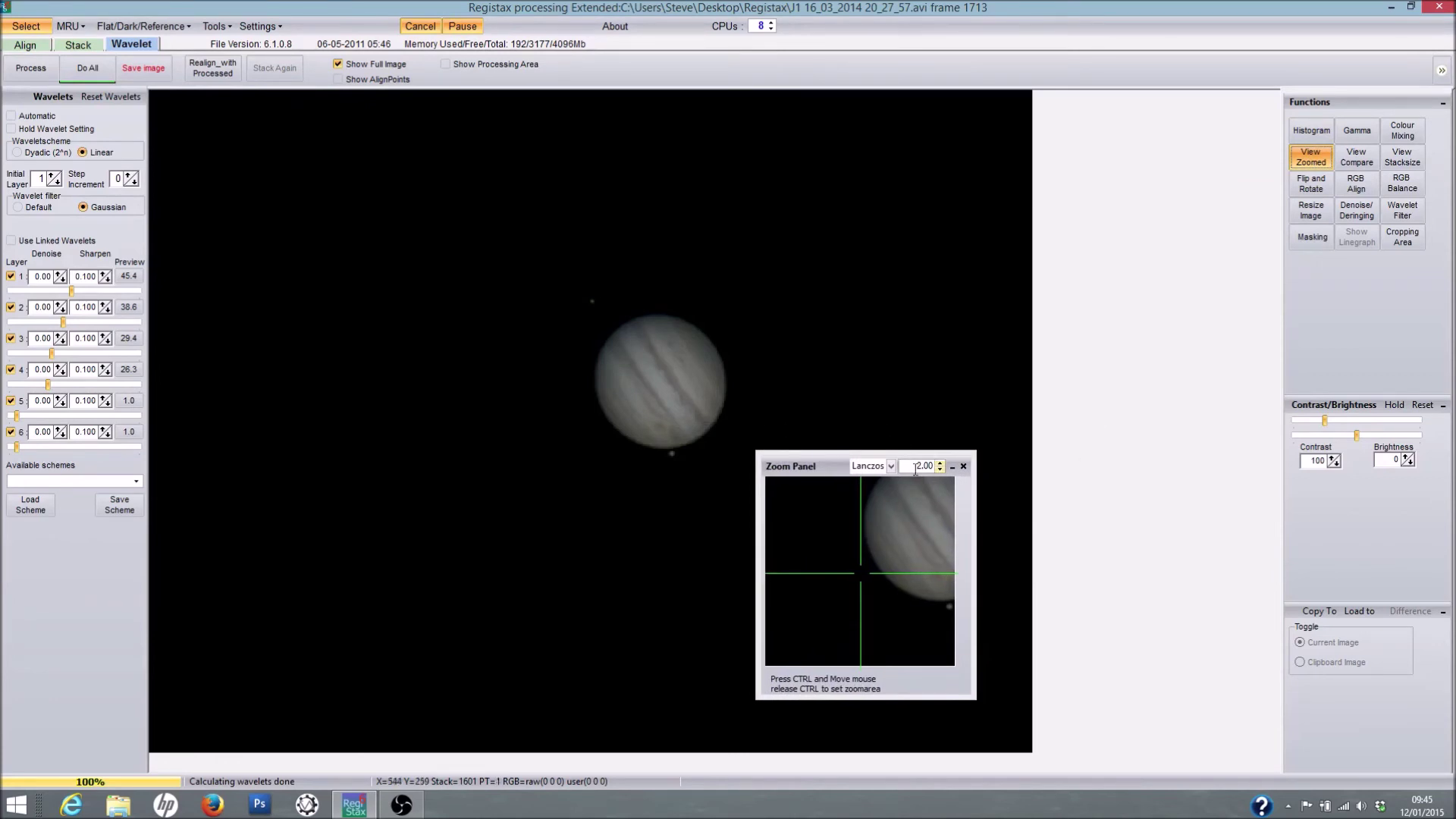
pyautogui.click(940, 463)
pyautogui.click(940, 463)
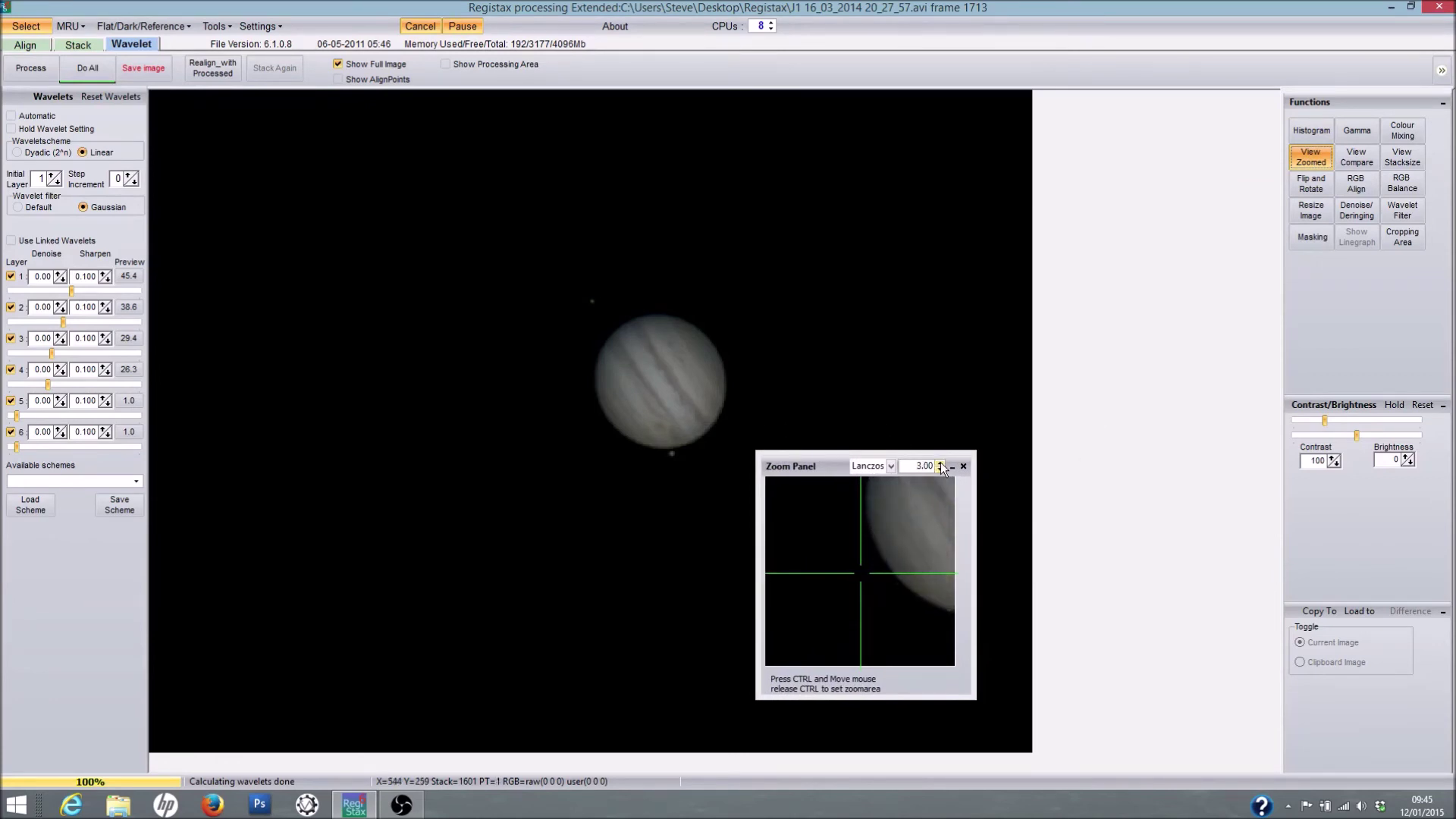
pyautogui.click(940, 464)
pyautogui.click(940, 464)
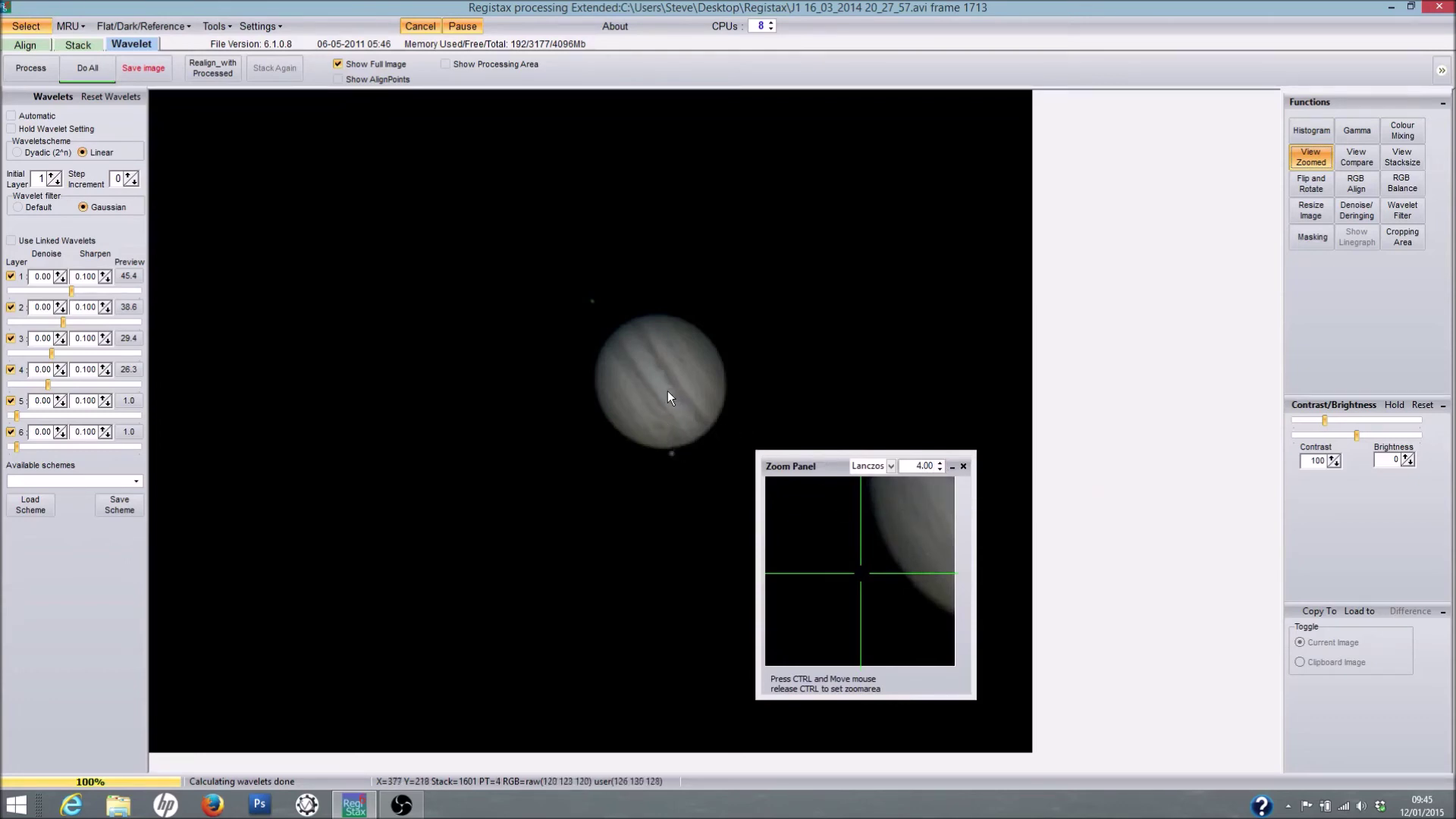
pyautogui.press('ctrl')
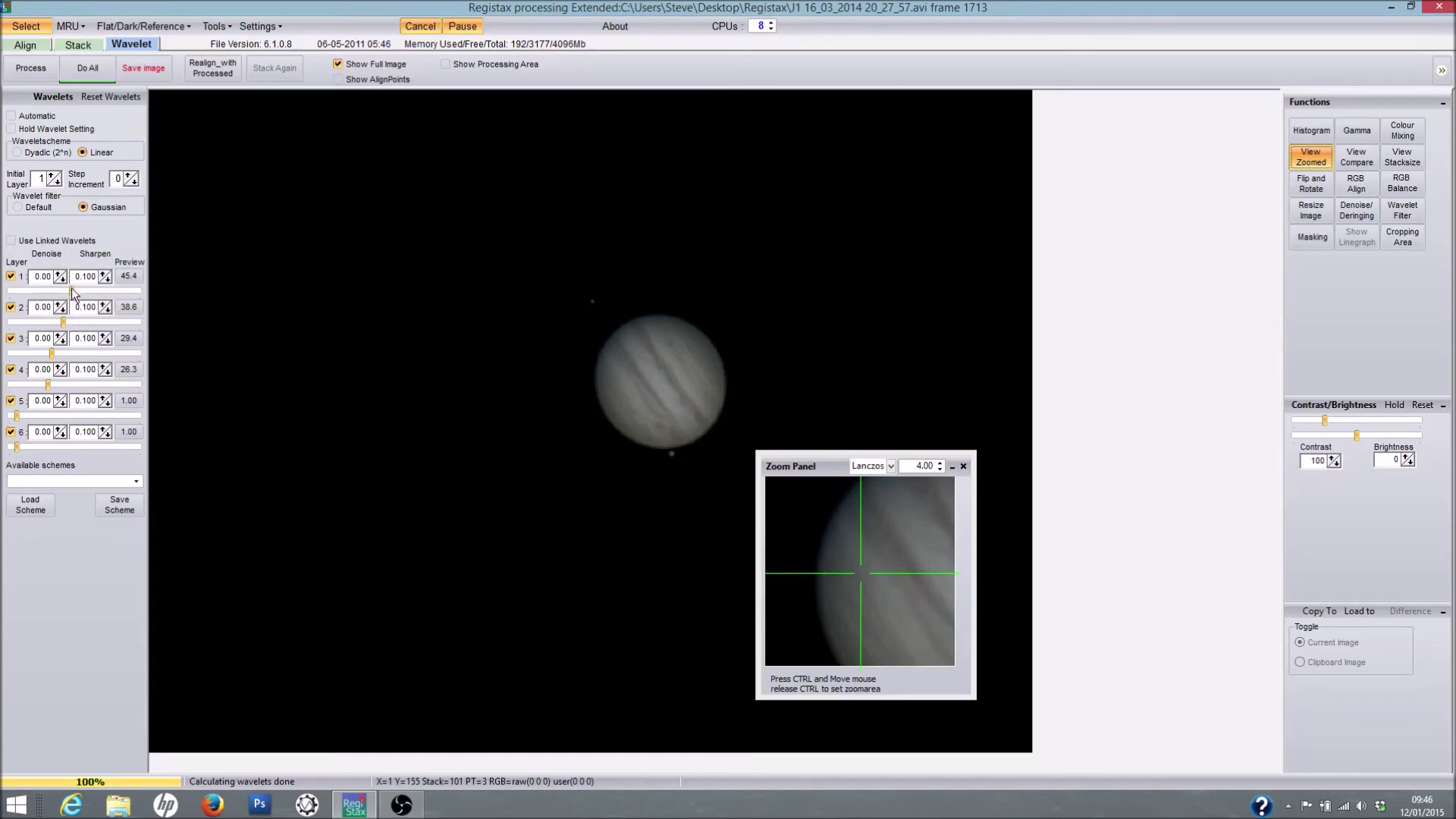
# - Trim layer 1 sharpening slightly and raise layer 1 denoise to 0.20
pyautogui.moveTo(72, 289); pyautogui.dragTo(71, 289)
pyautogui.click(58, 274)
pyautogui.click(59, 273)
pyautogui.click(58, 273)
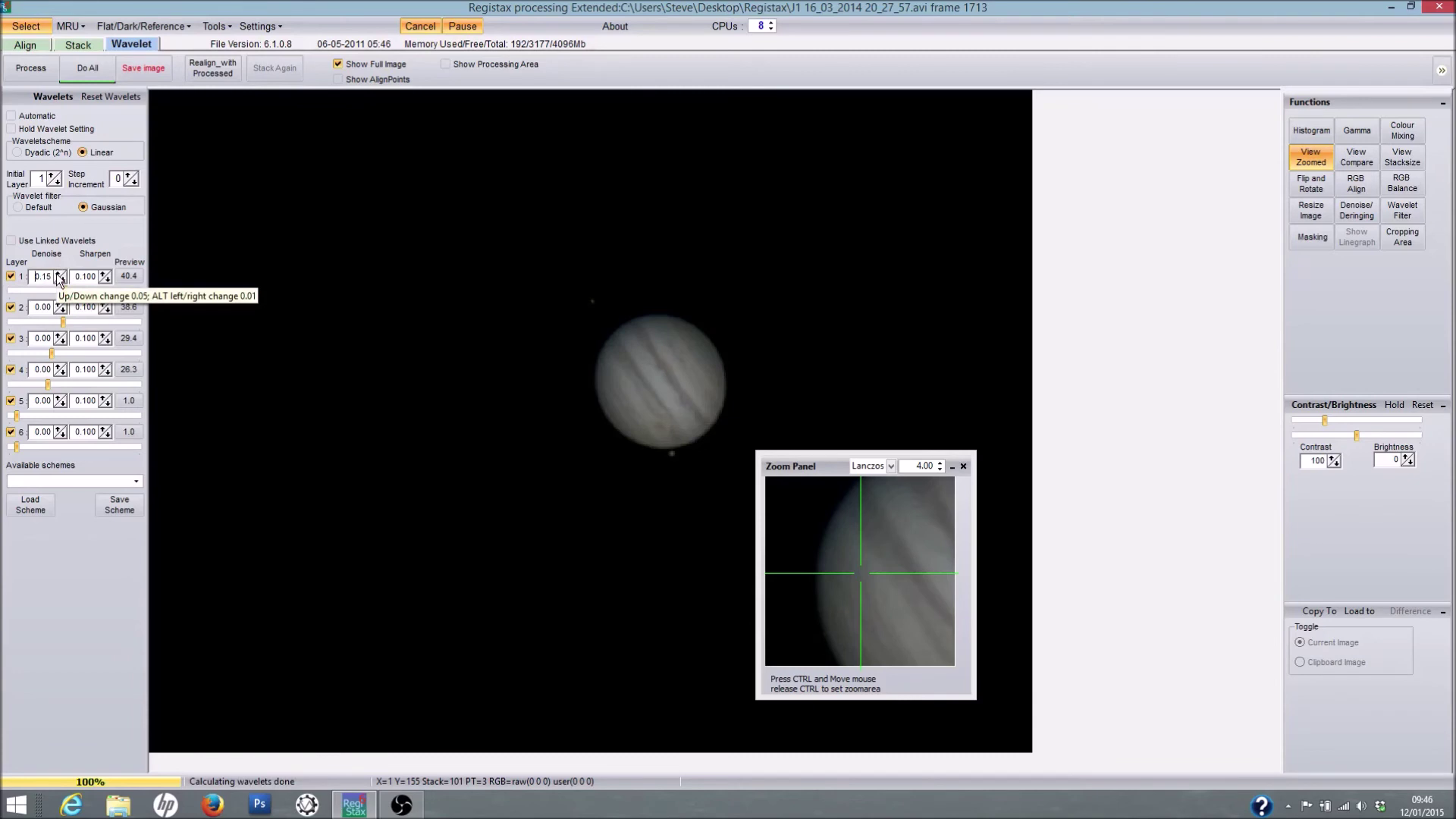
pyautogui.click(58, 274)
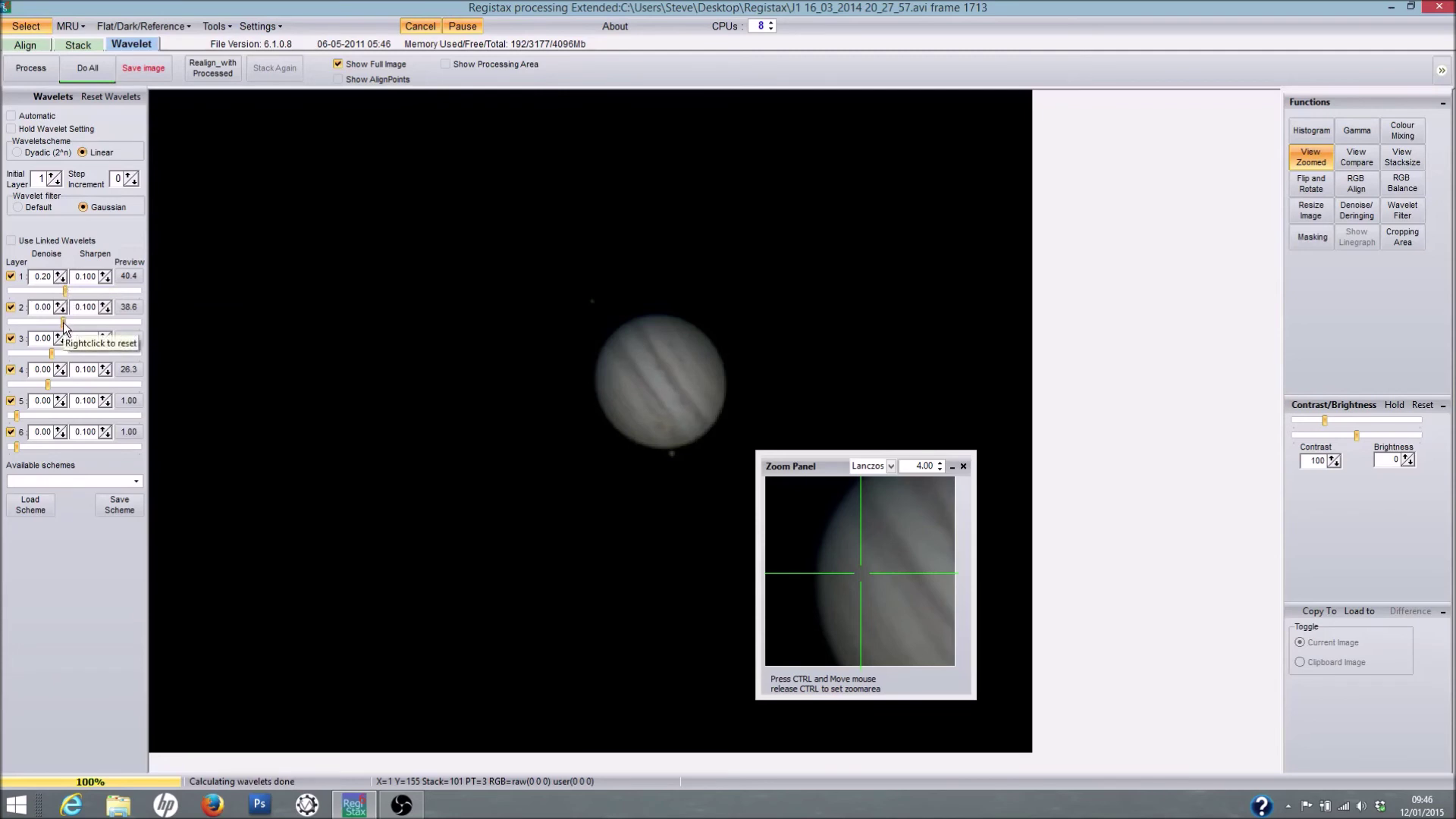
# - Boost sharpening on layer 2 to 53.3, layer 4 to 41.1 and layer 5 to 47.2
pyautogui.moveTo(64, 326); pyautogui.dragTo(71, 327)
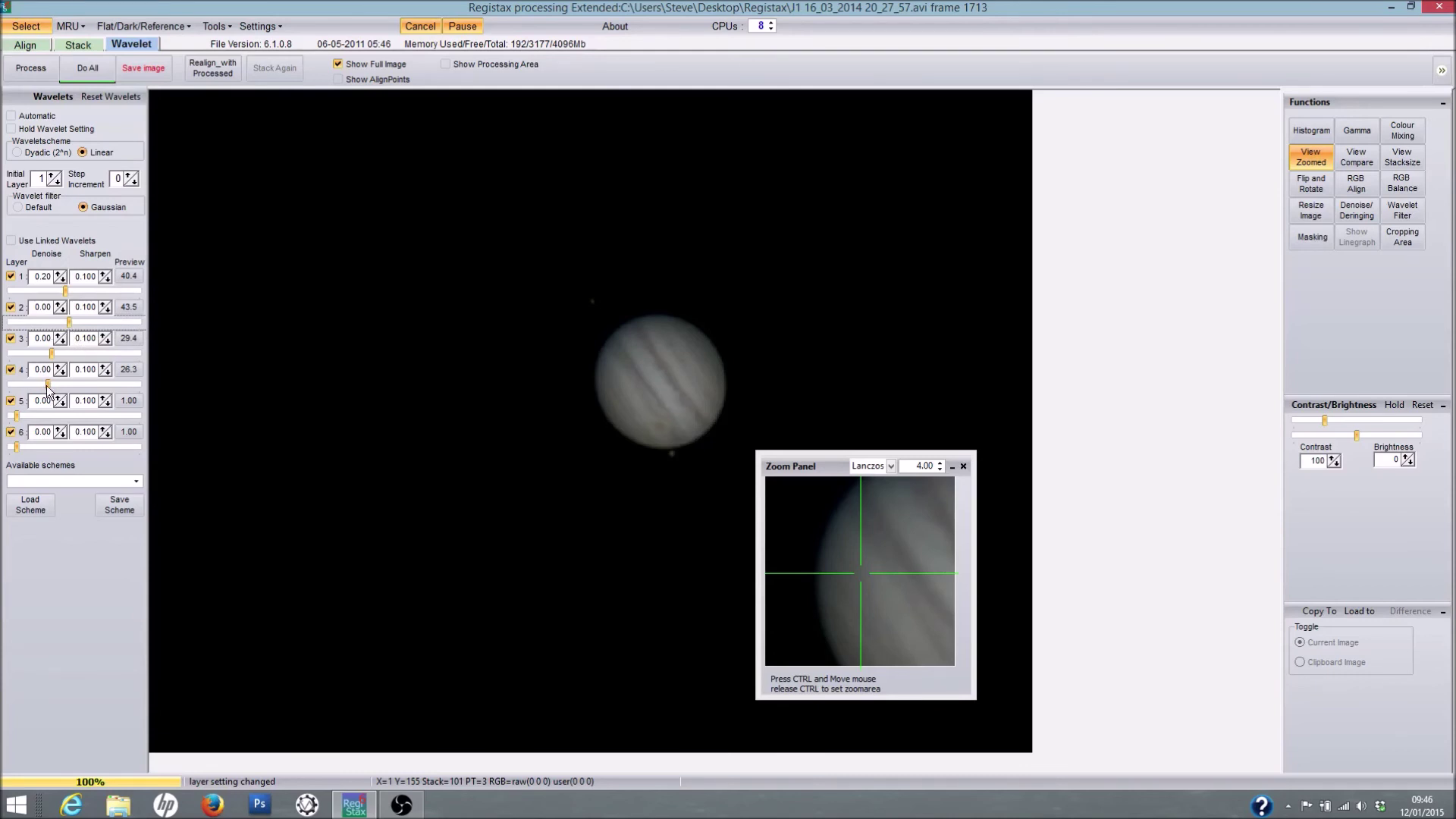
pyautogui.moveTo(47, 388); pyautogui.dragTo(66, 390)
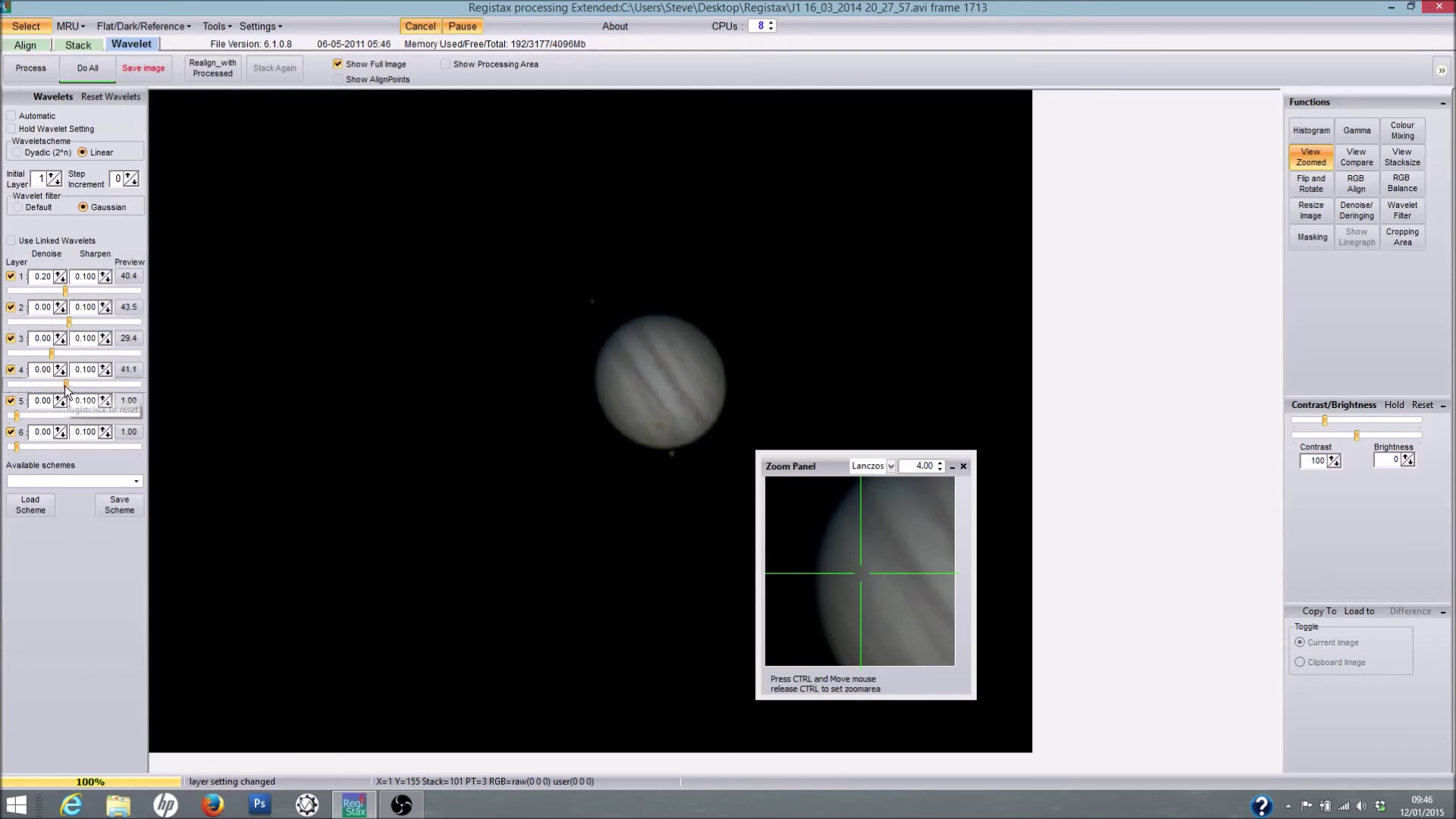
pyautogui.moveTo(69, 321); pyautogui.dragTo(86, 291)
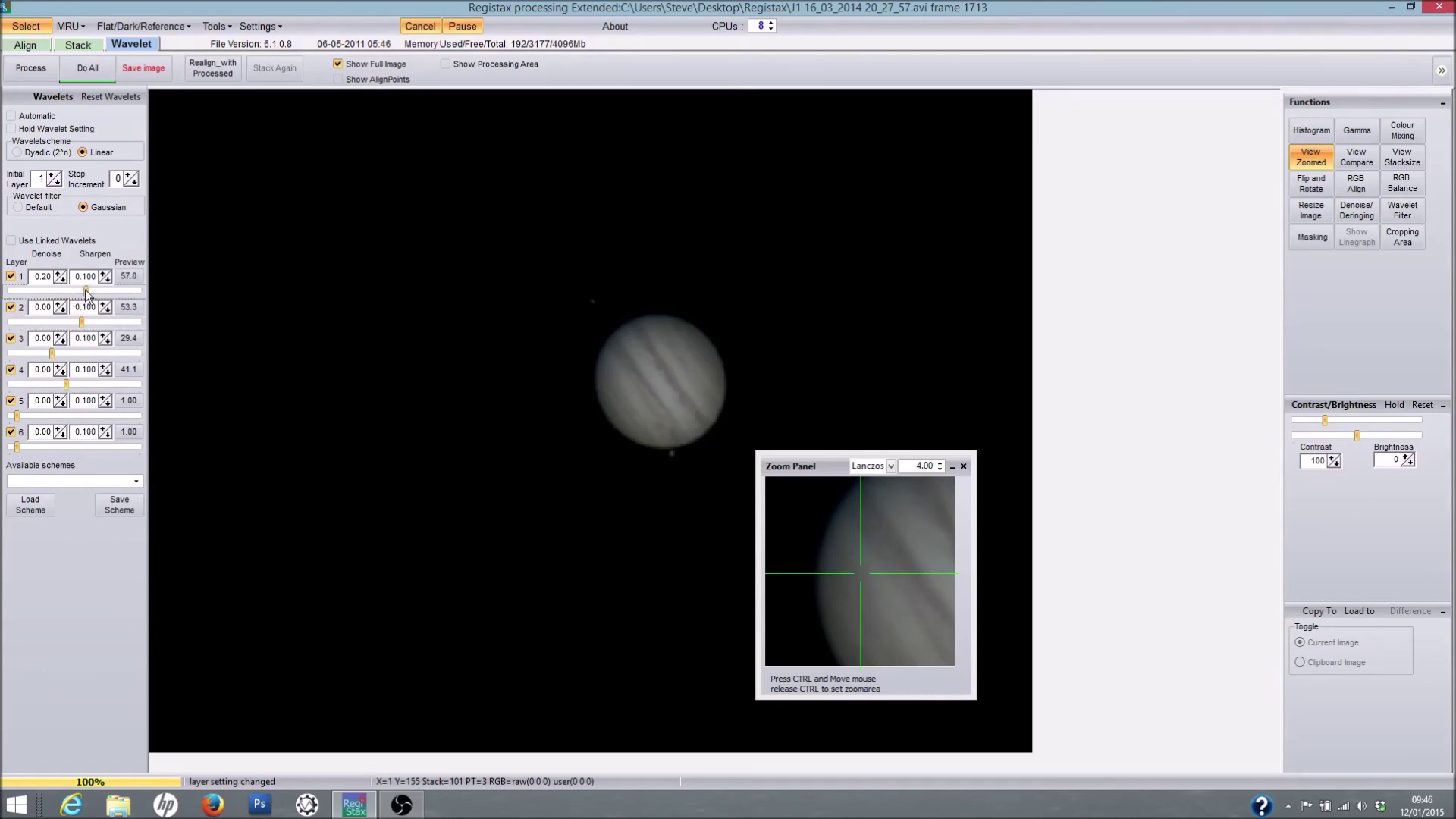
pyautogui.click(19, 416)
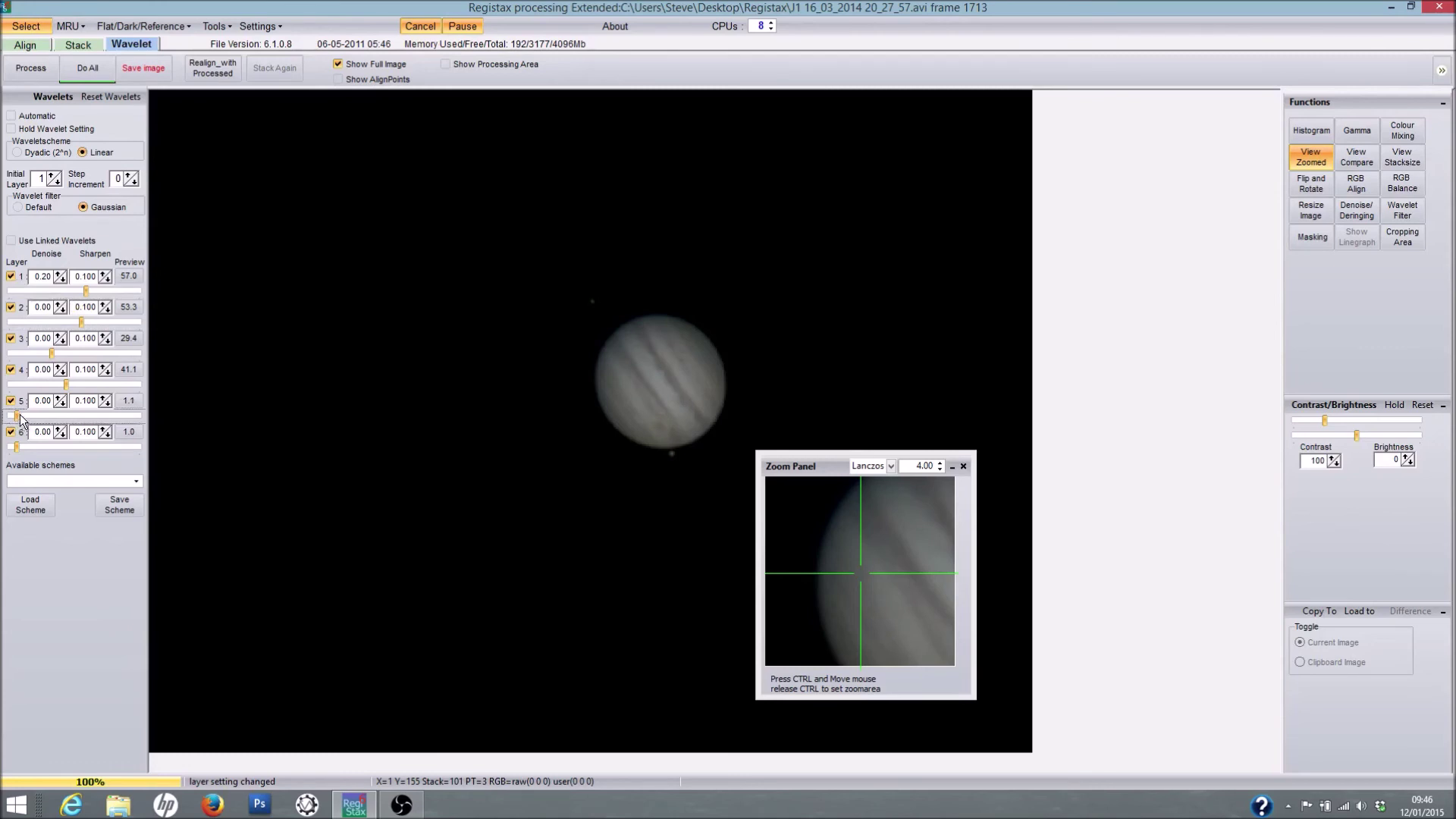
pyautogui.moveTo(19, 416); pyautogui.dragTo(76, 415)
pyautogui.moveTo(74, 414); pyautogui.dragTo(51, 447)
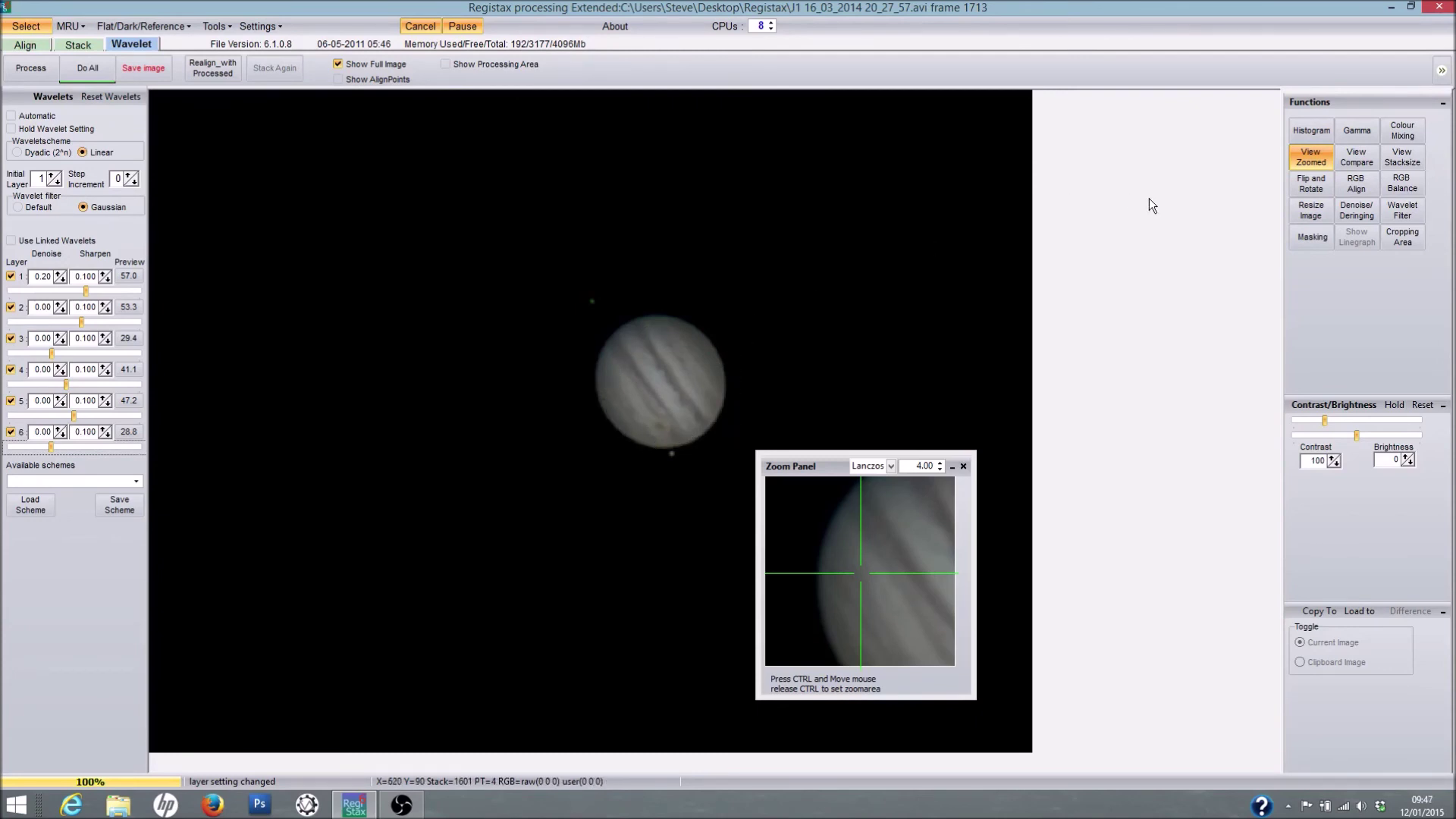
# - Enlarge the RGB Align box around all of Jupiter, estimate the red/blue offsets, then view the histogram
pyautogui.click(1353, 159)
pyautogui.click(1355, 188)
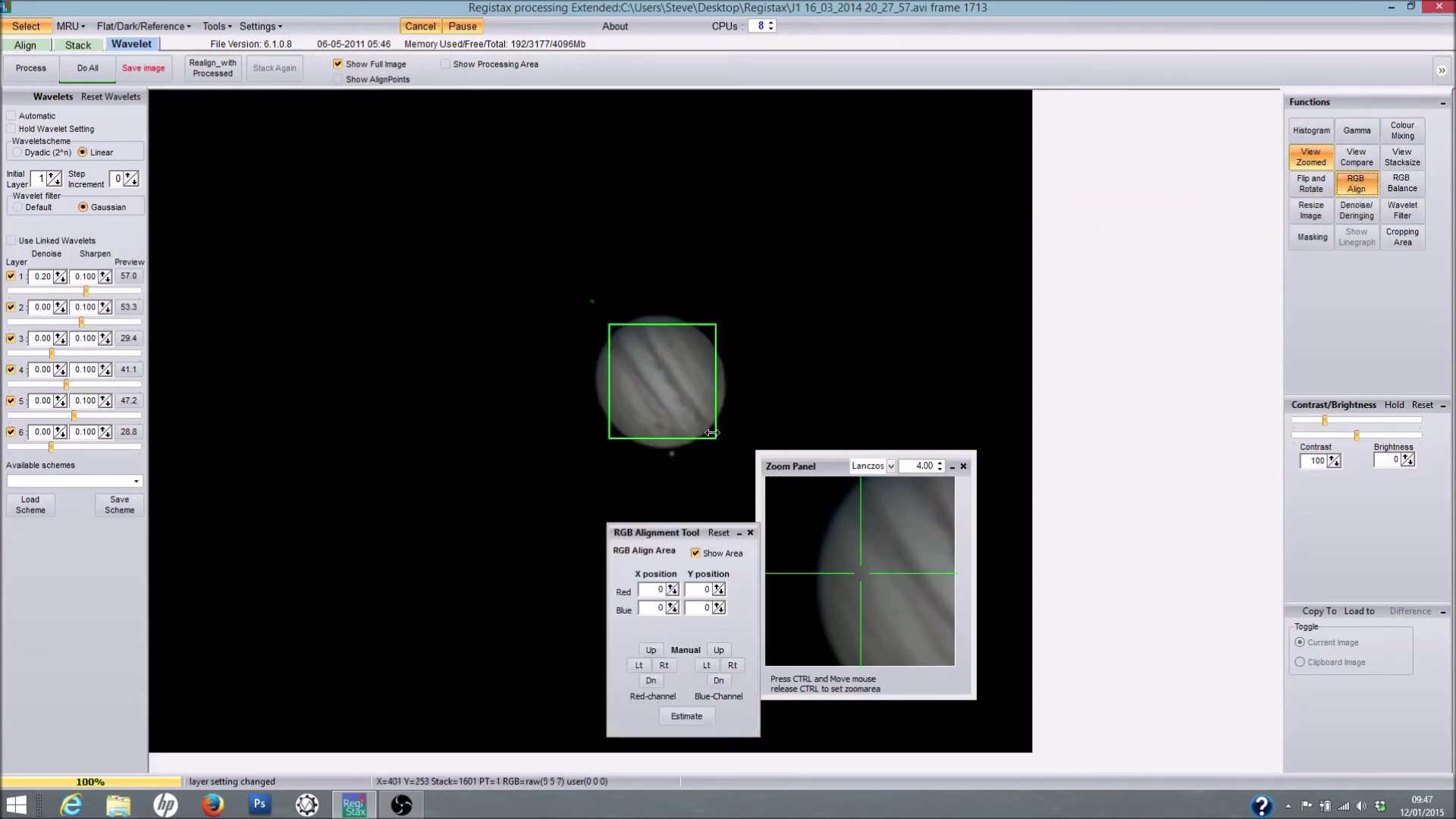
pyautogui.moveTo(713, 438); pyautogui.dragTo(729, 445)
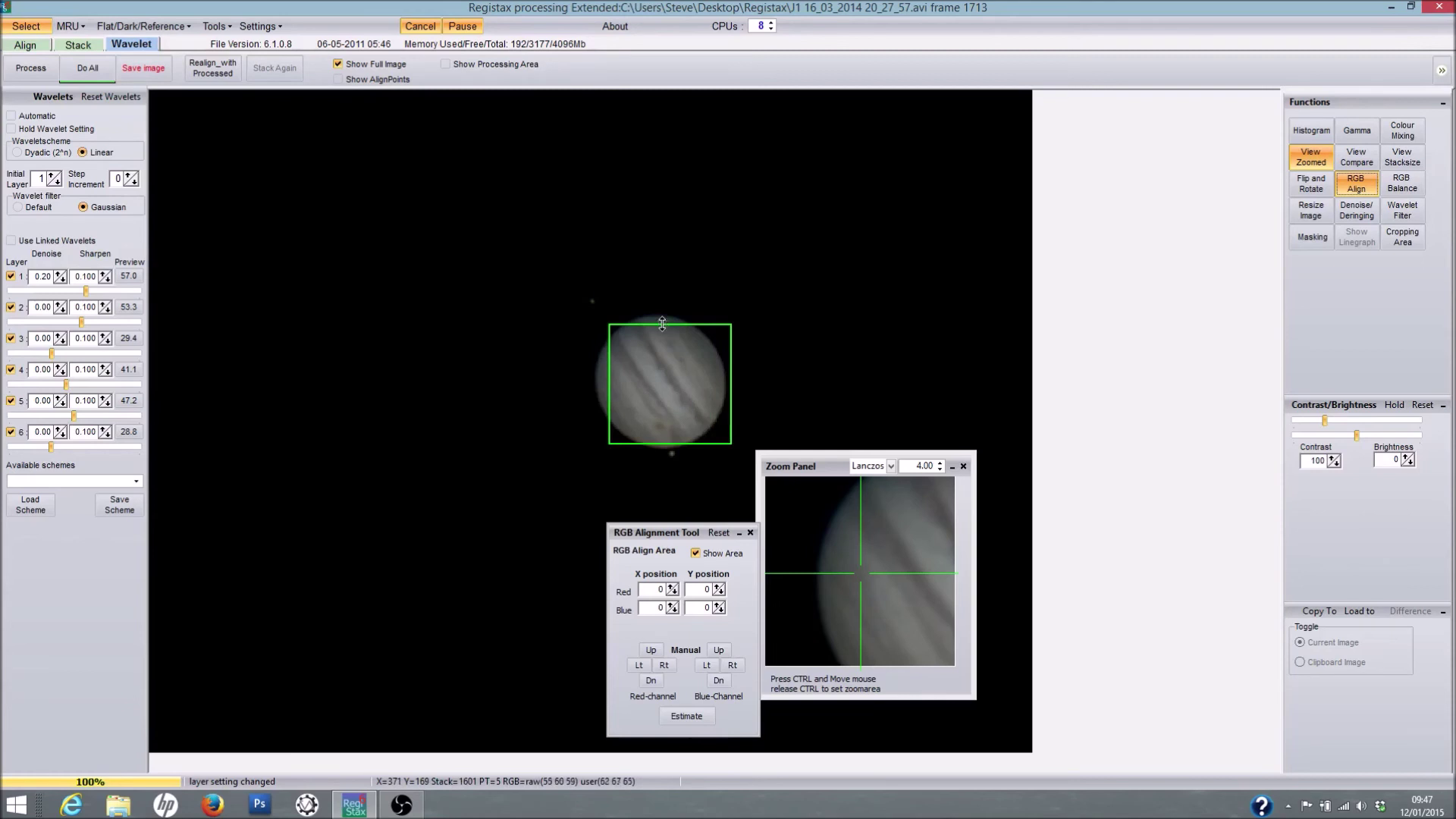
pyautogui.moveTo(662, 324); pyautogui.dragTo(655, 312)
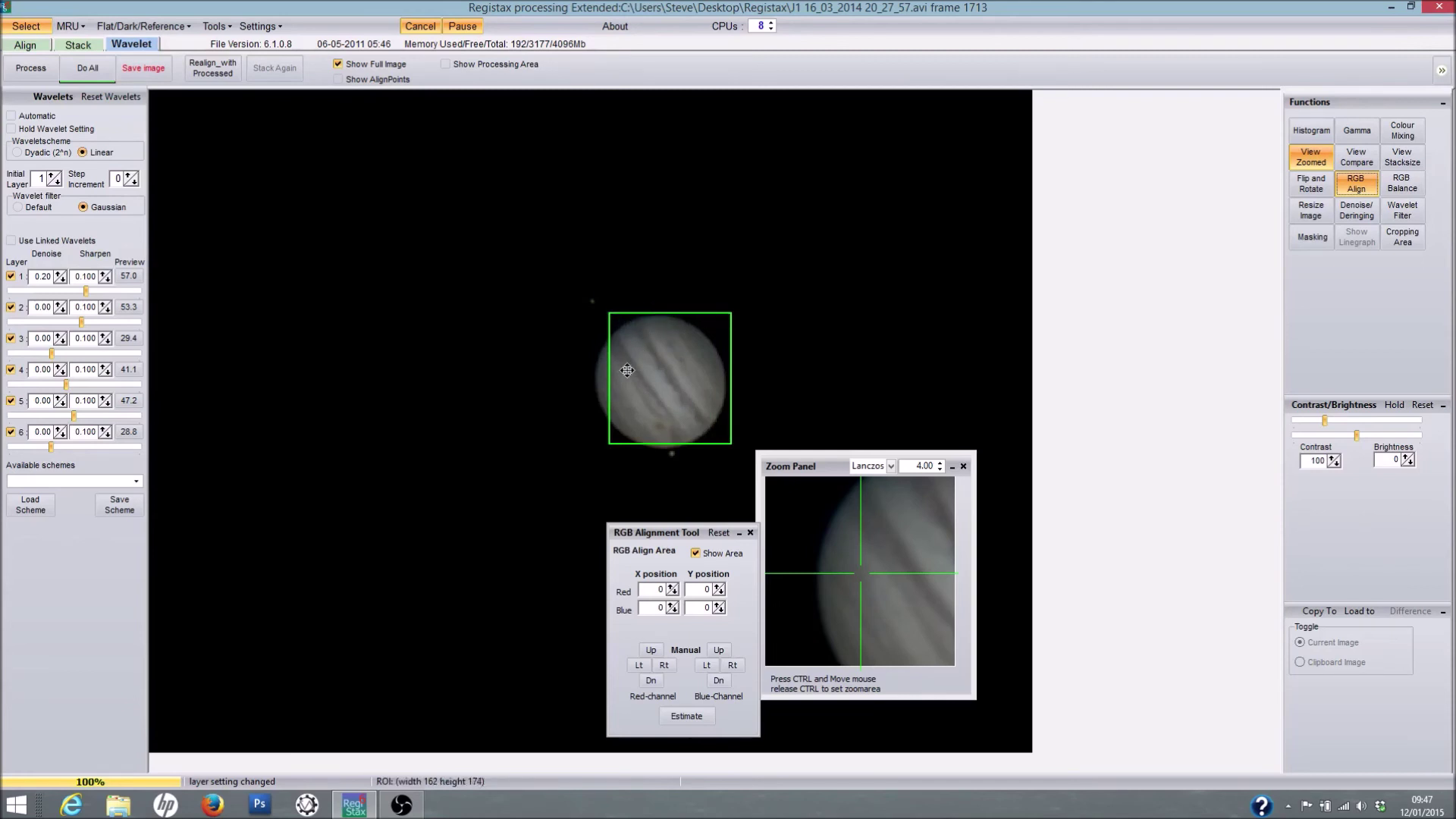
pyautogui.moveTo(608, 384); pyautogui.dragTo(588, 384)
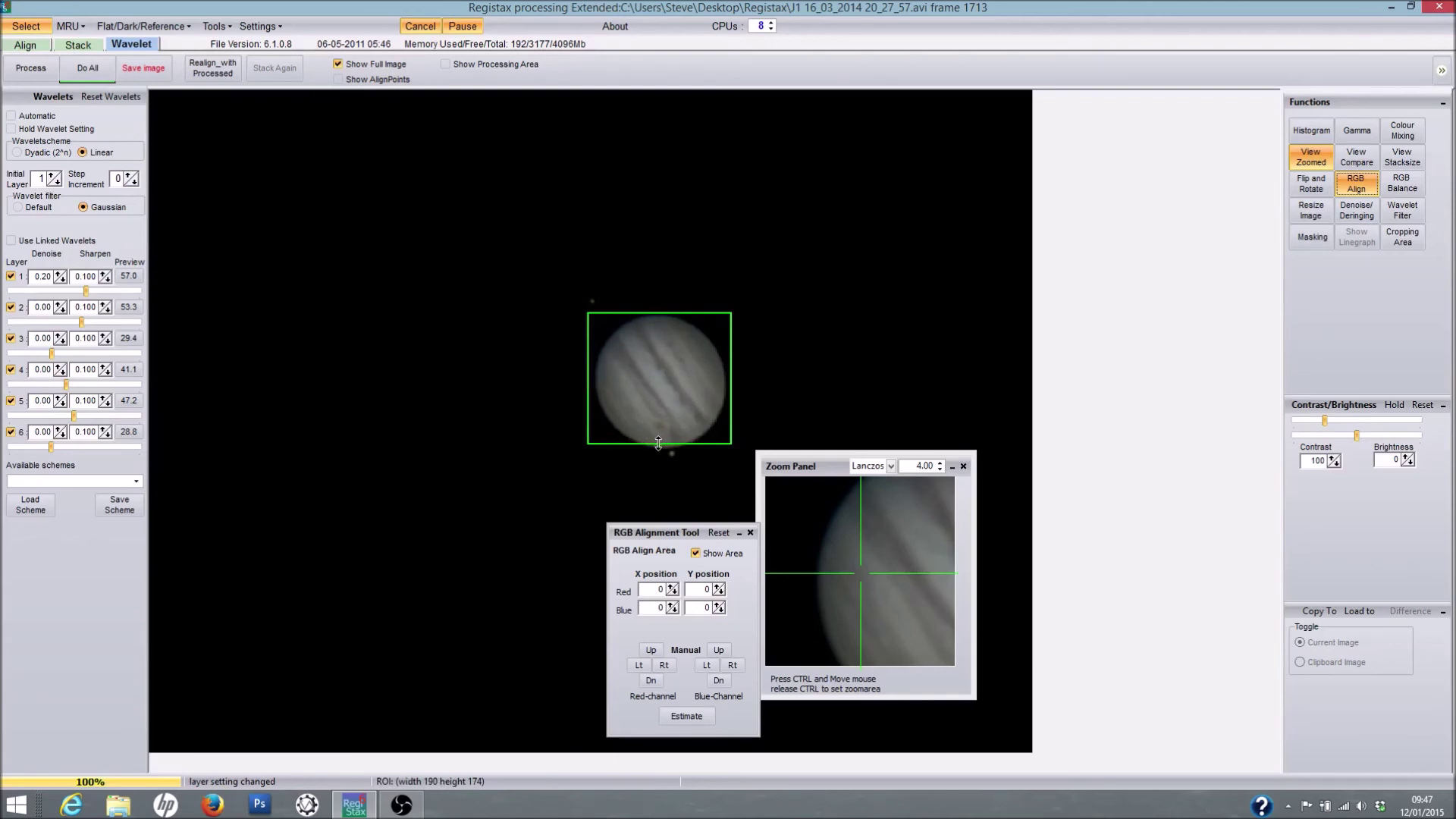
pyautogui.moveTo(658, 442); pyautogui.dragTo(660, 453)
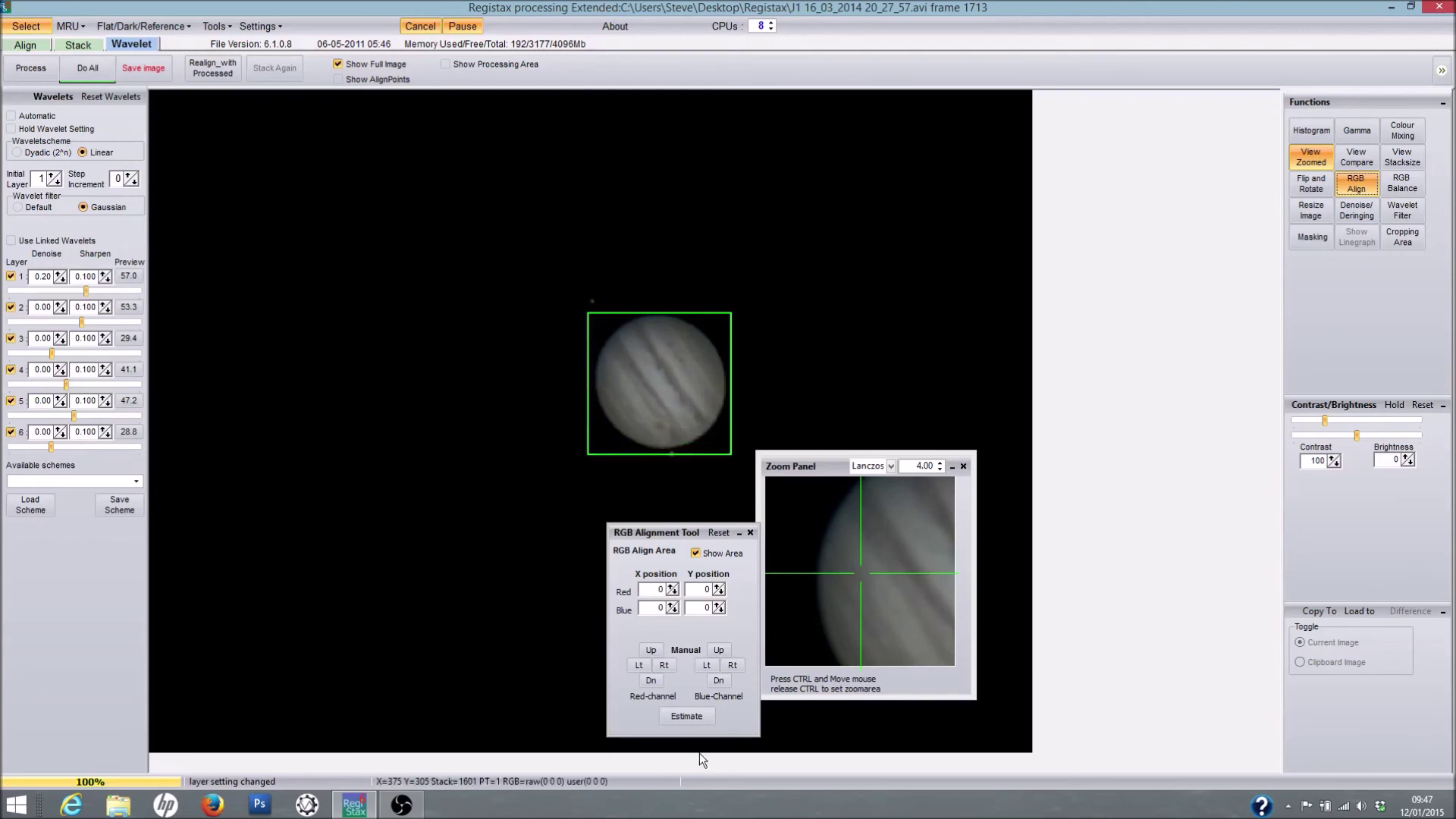
pyautogui.click(677, 717)
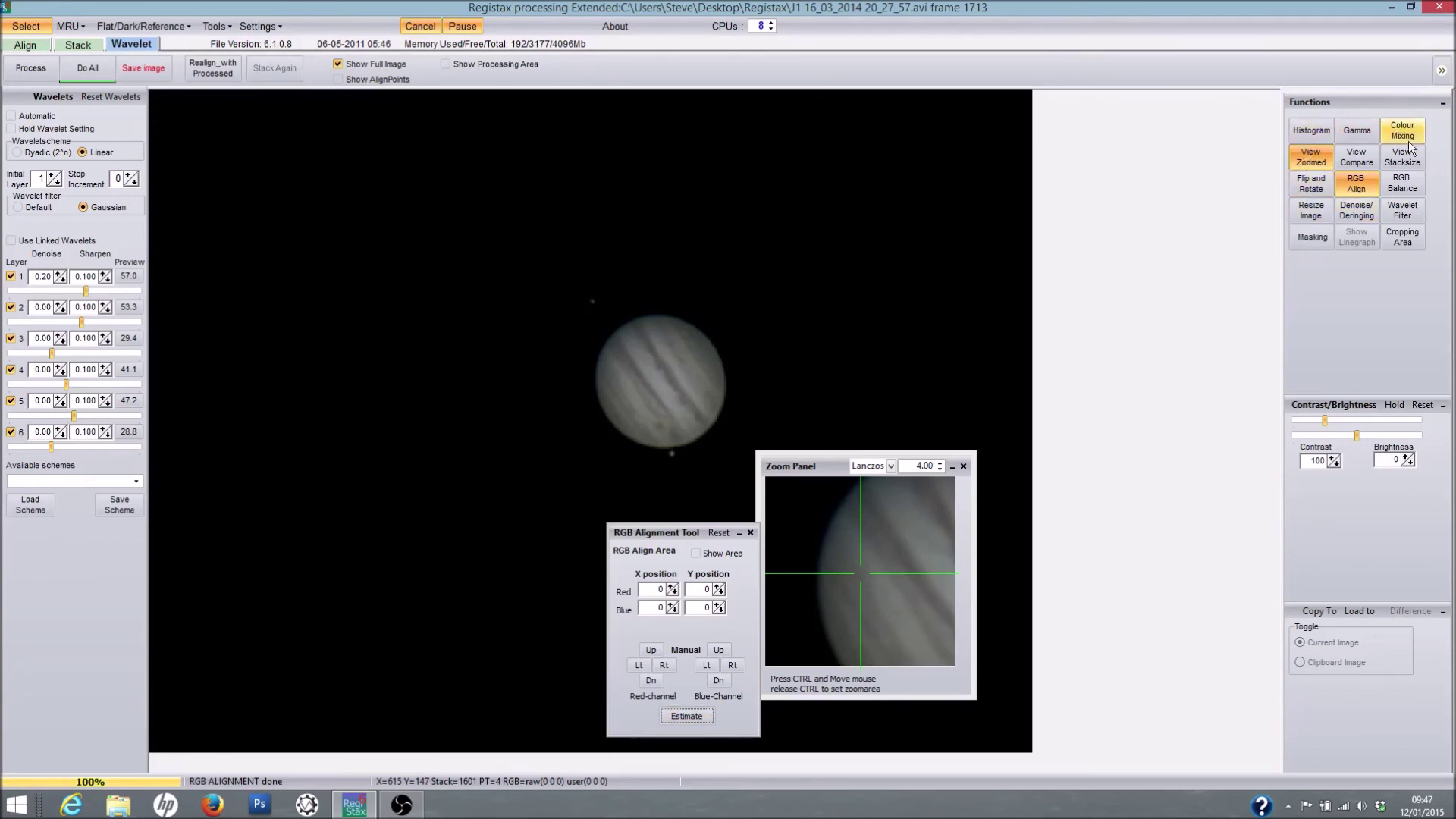
pyautogui.click(1307, 132)
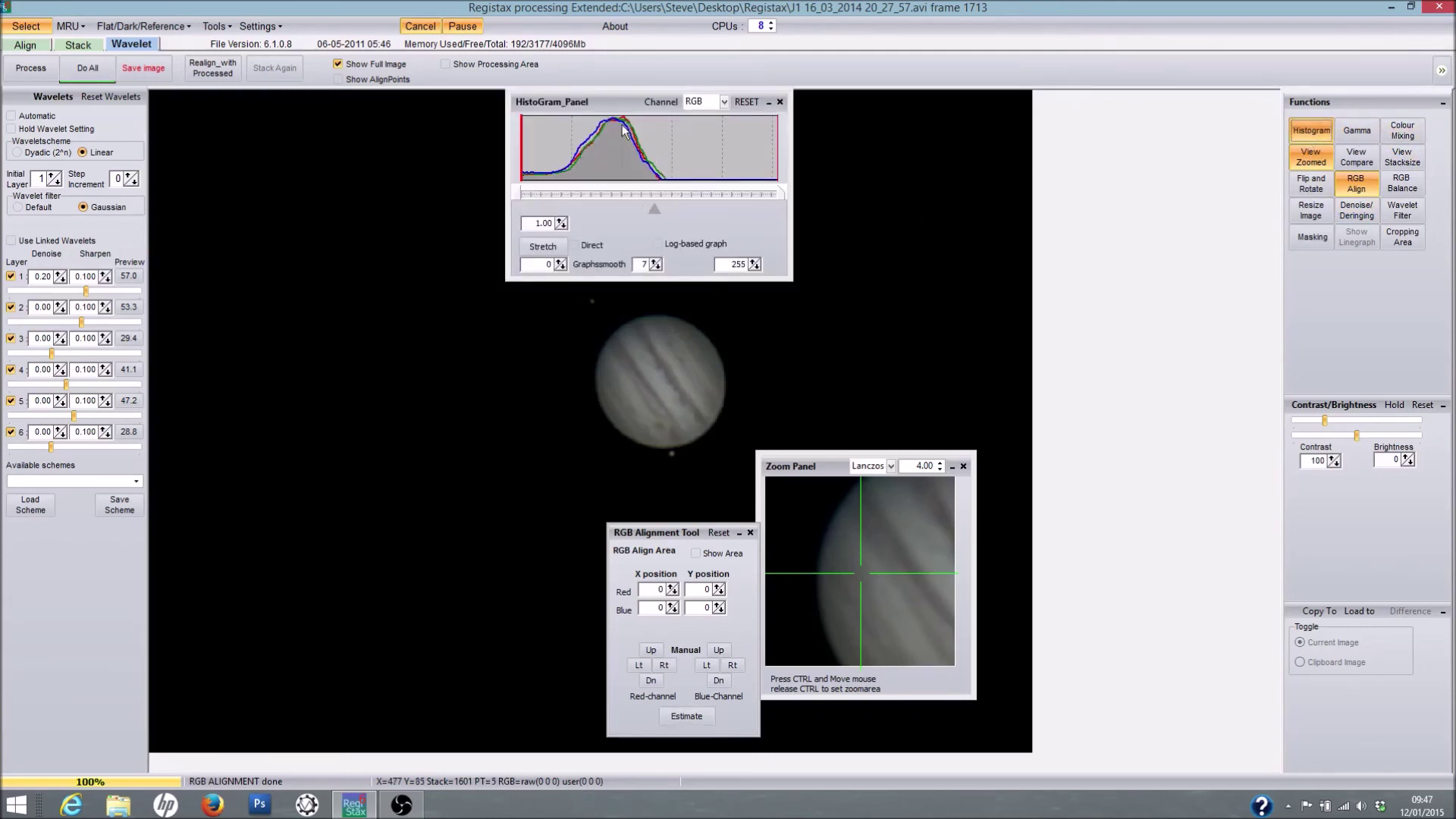
pyautogui.click(780, 102)
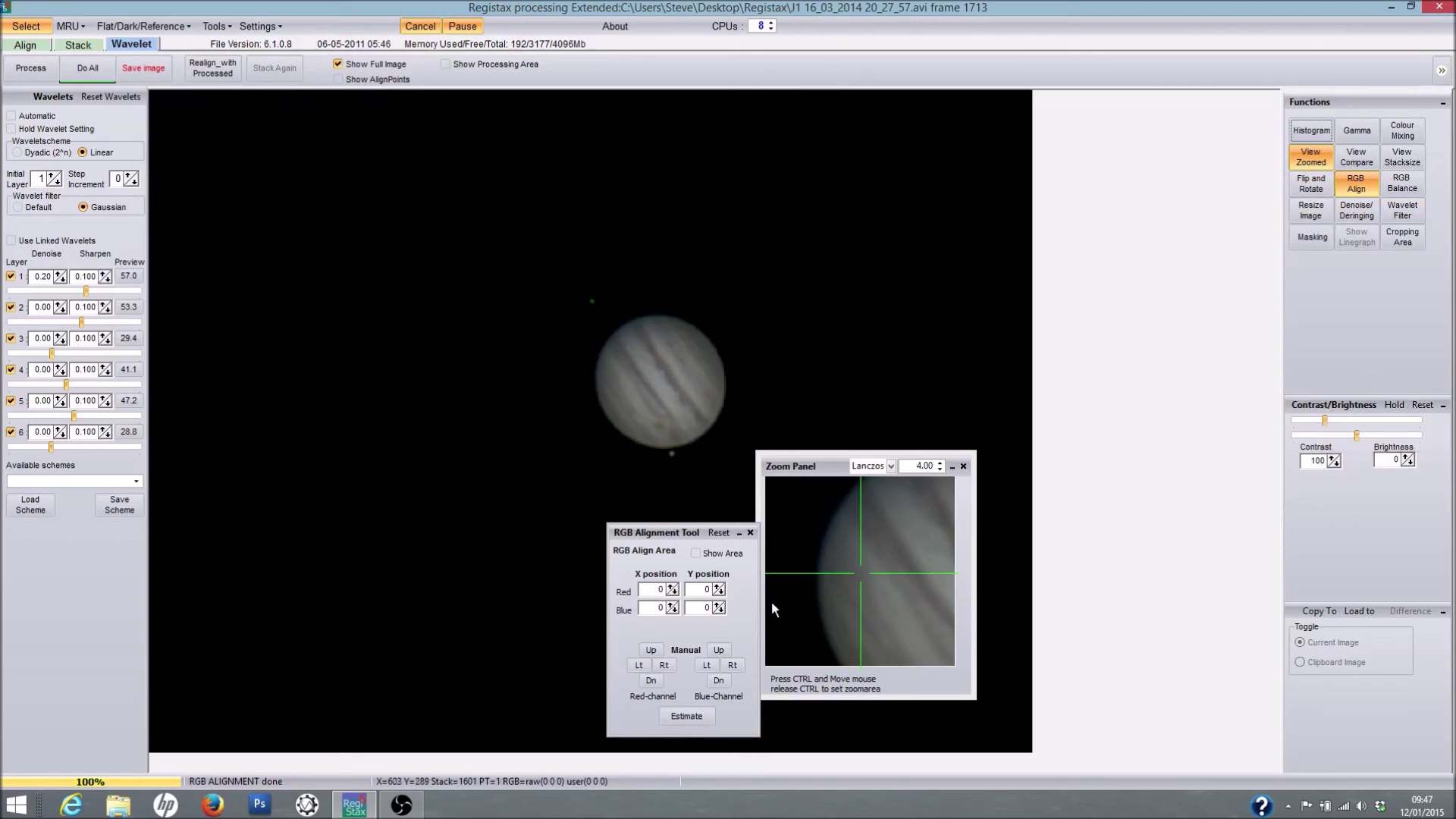
pyautogui.click(750, 532)
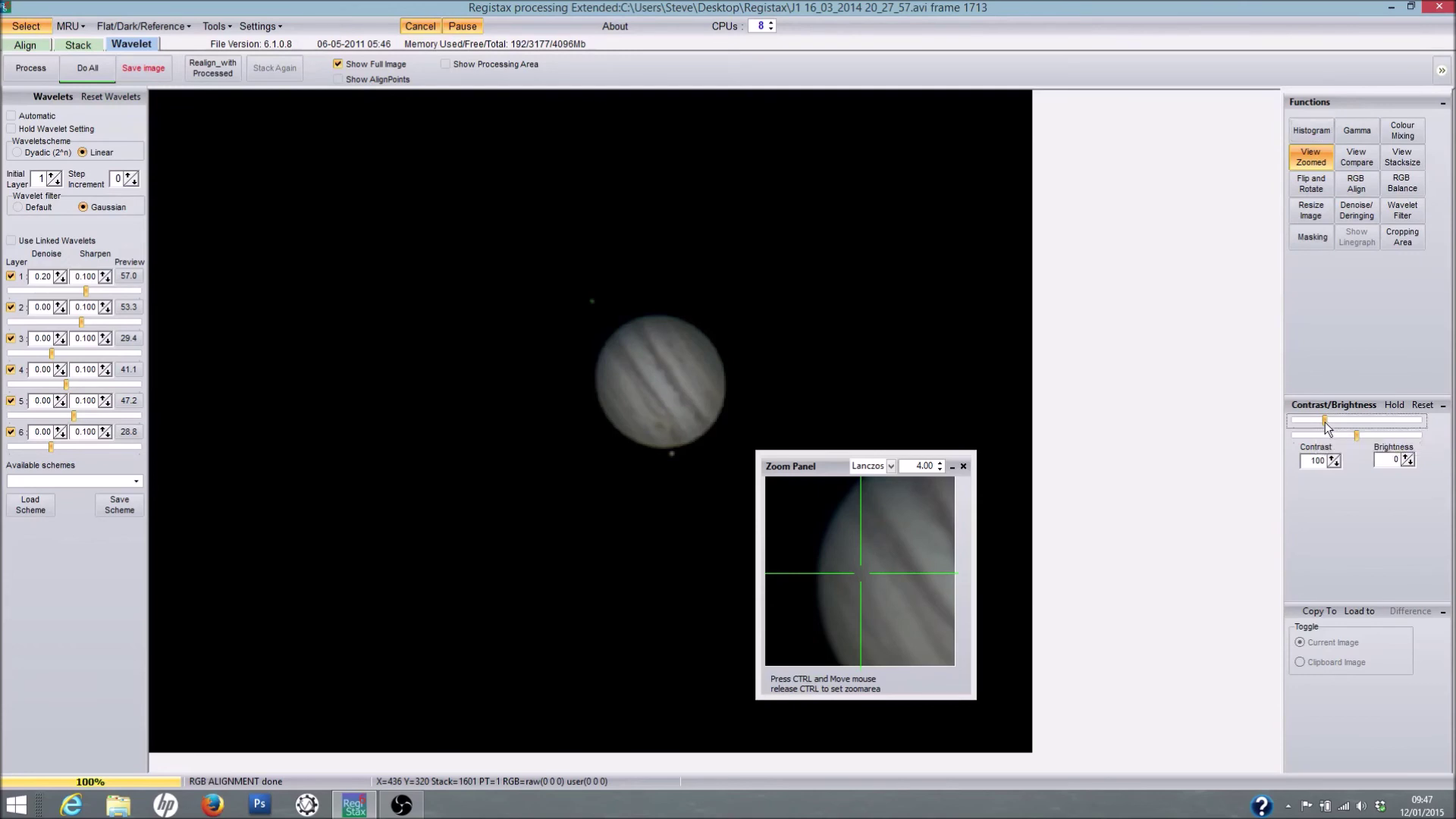
# - Set contrast to 121 and move the zoom panel out of the way
pyautogui.moveTo(1326, 420); pyautogui.dragTo(1331, 420)
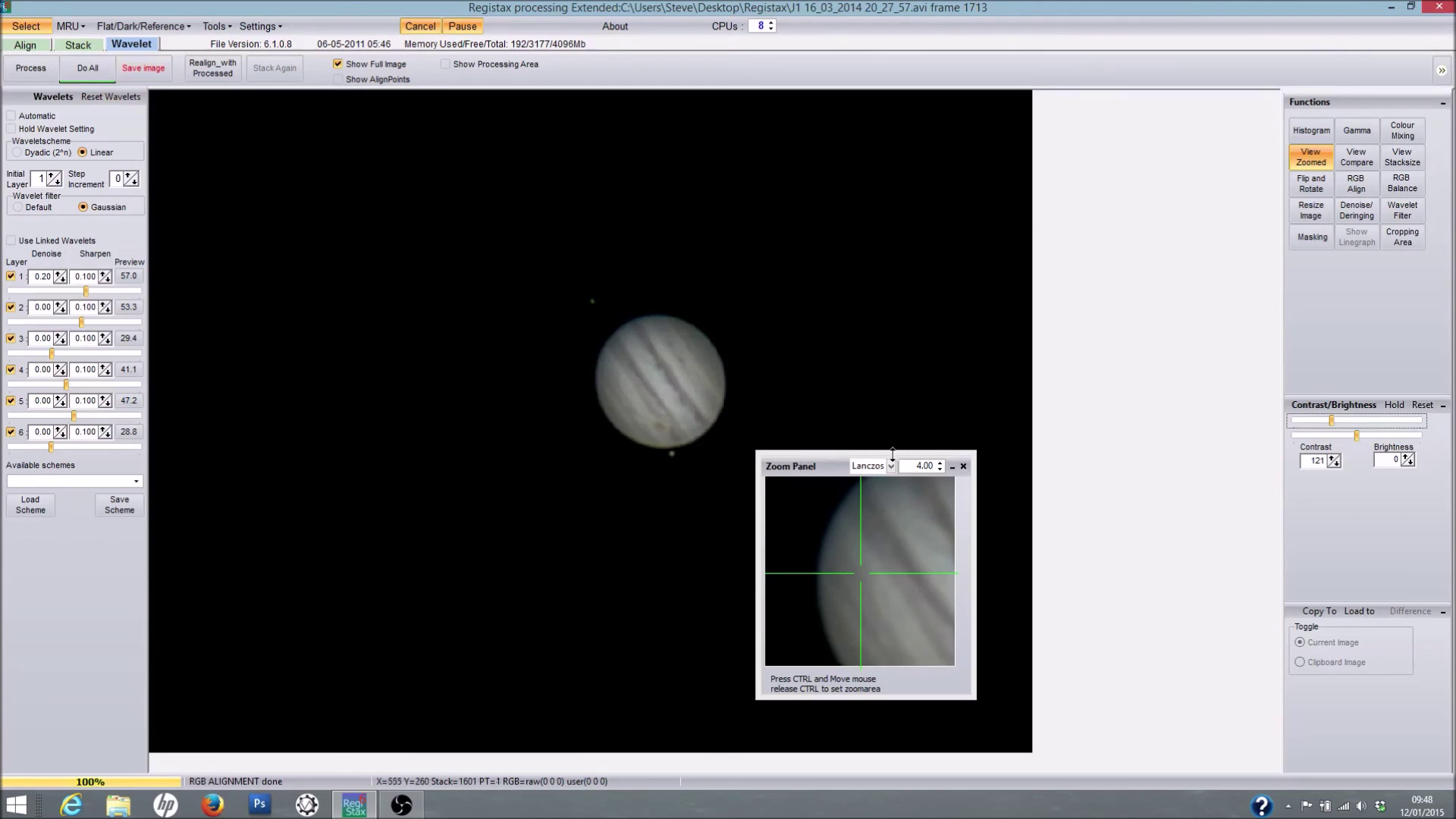
pyautogui.moveTo(835, 458); pyautogui.dragTo(1056, 418)
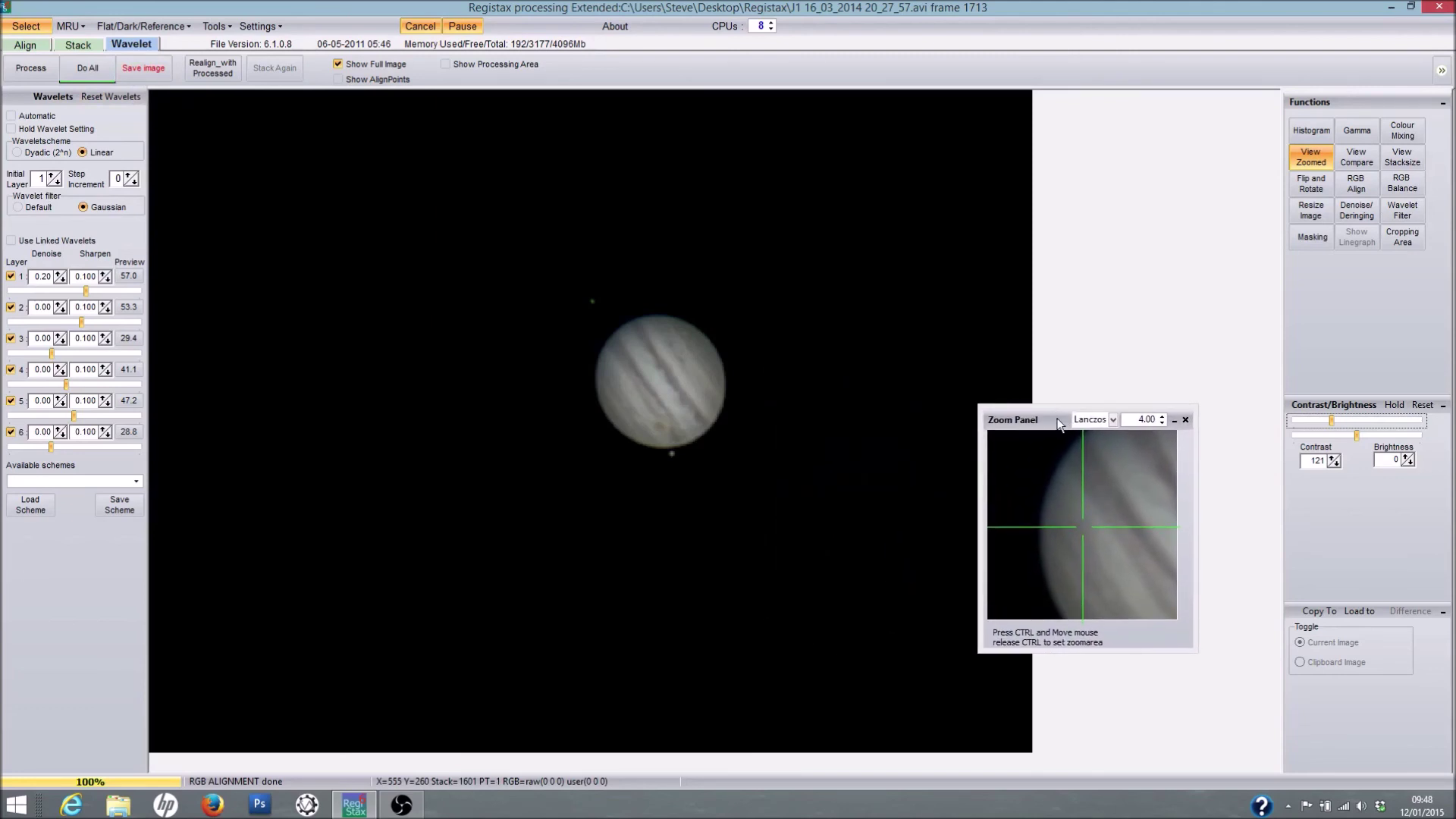
# - Close the zoom panel and run Do All on the whole Jupiter image
pyautogui.click(1188, 422)
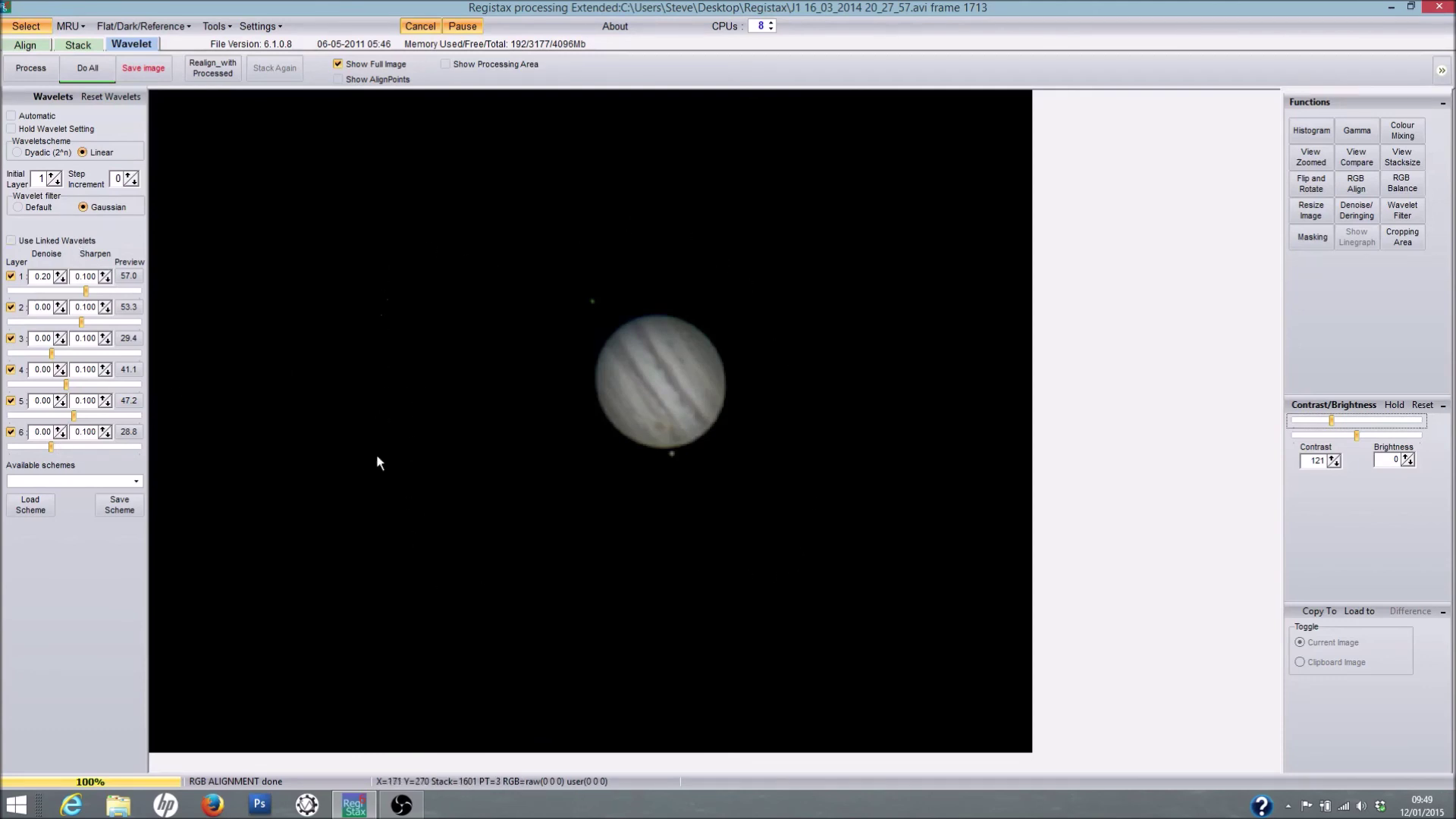
pyautogui.click(91, 68)
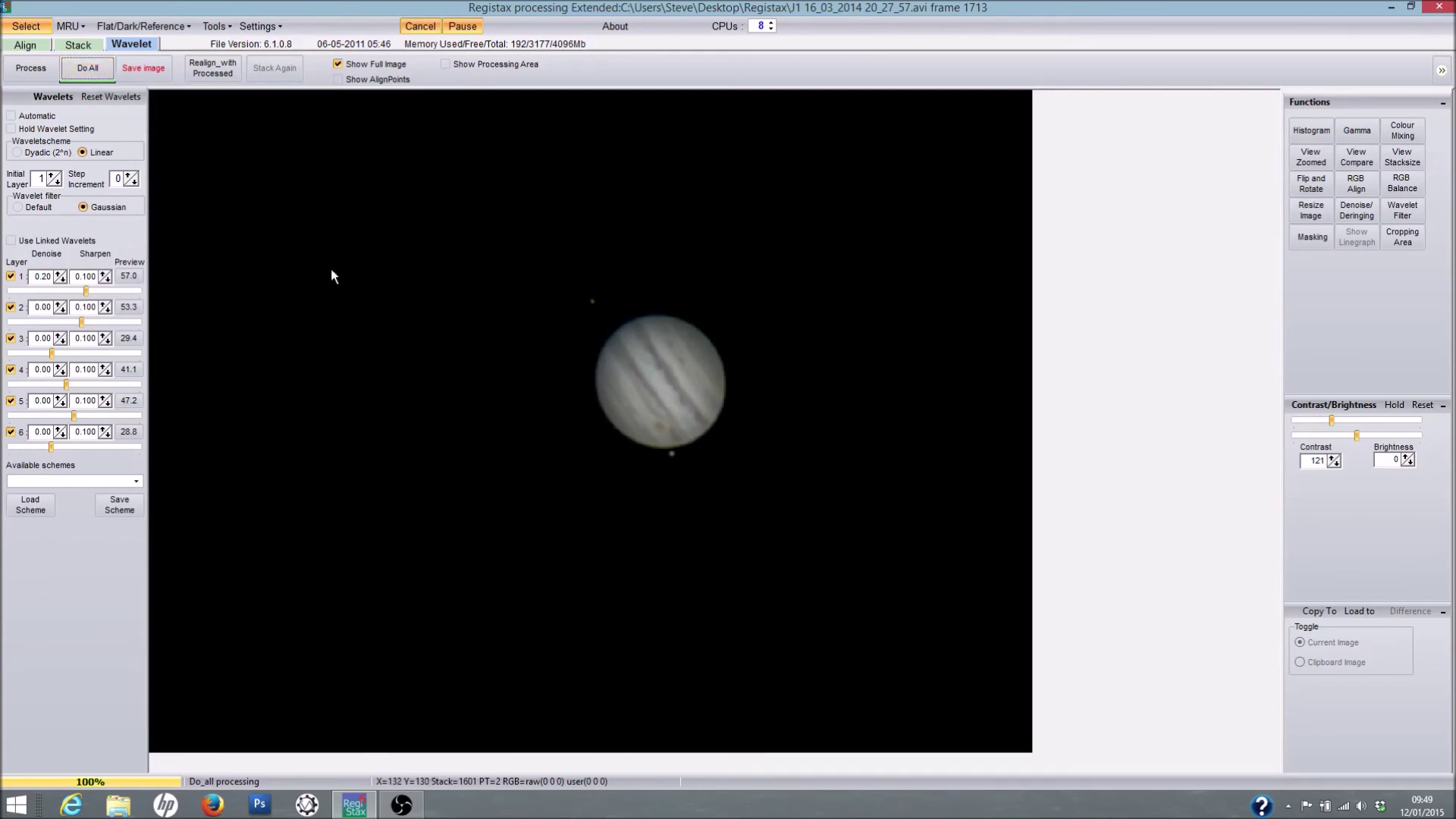
# - Lower layer 1 sharpening to 47.2 and start saving, moving the not-fully-processed warning aside
pyautogui.moveTo(86, 290); pyautogui.dragTo(77, 294)
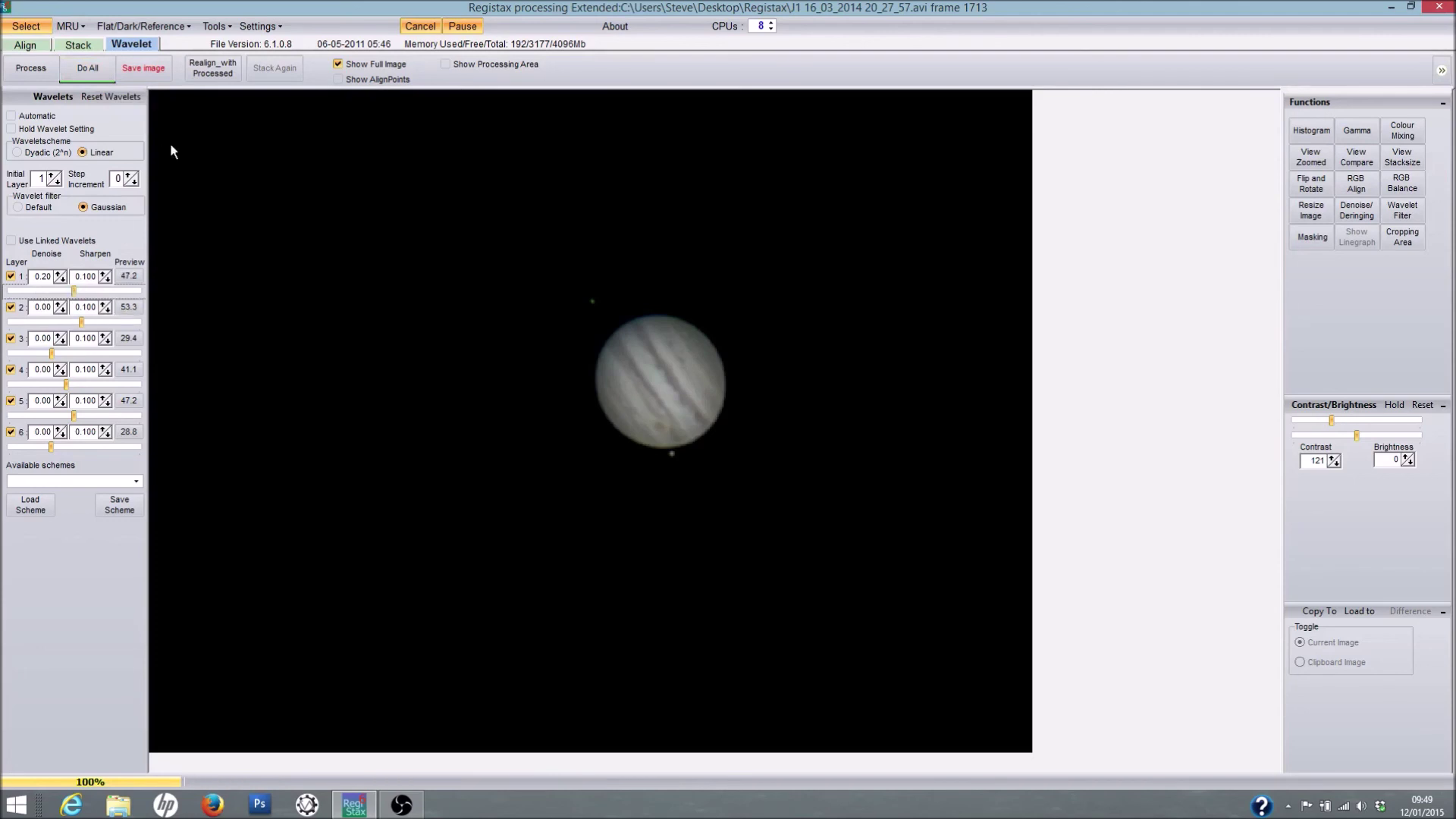
pyautogui.click(149, 71)
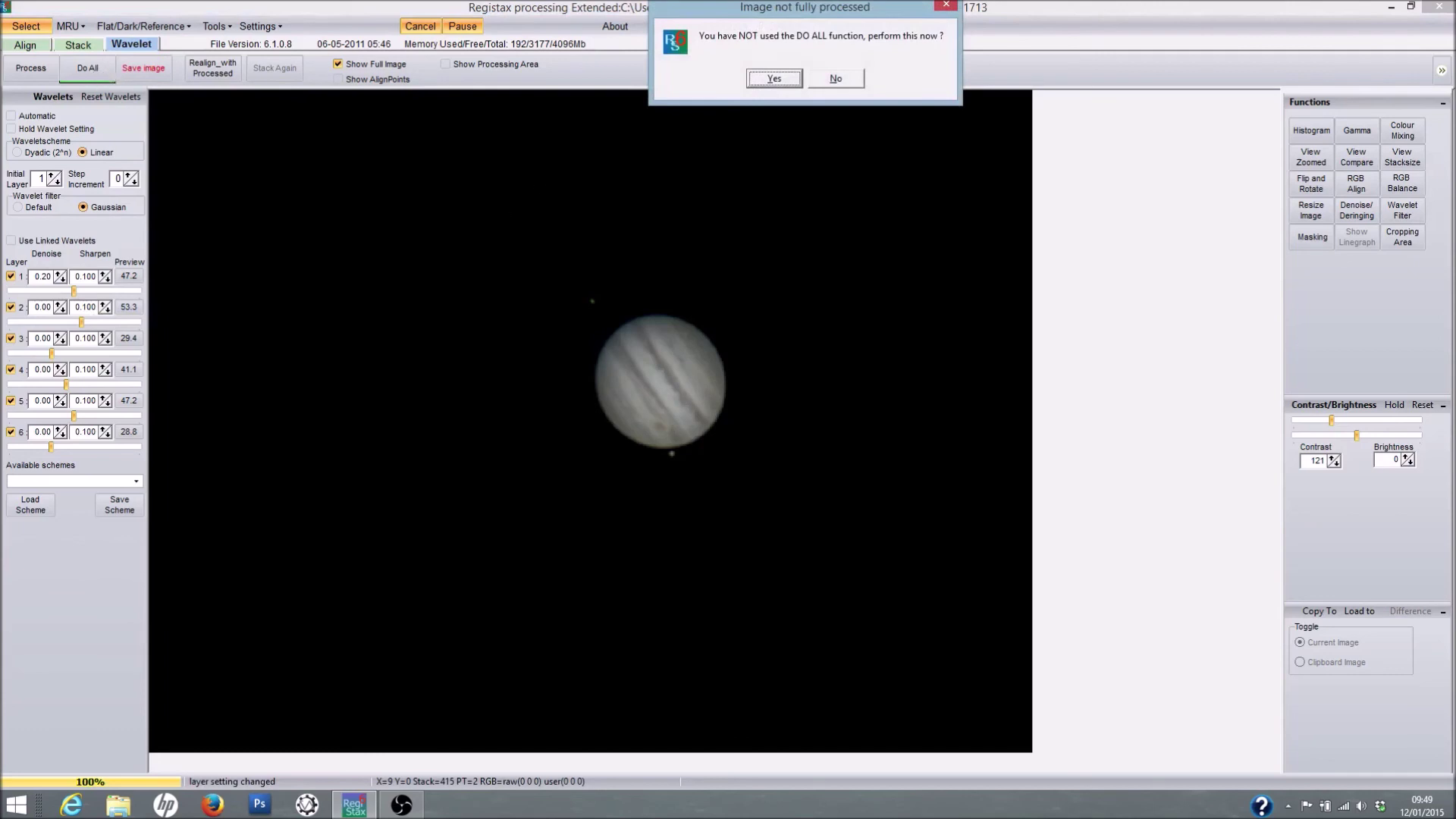
pyautogui.moveTo(825, 14); pyautogui.dragTo(752, 128)
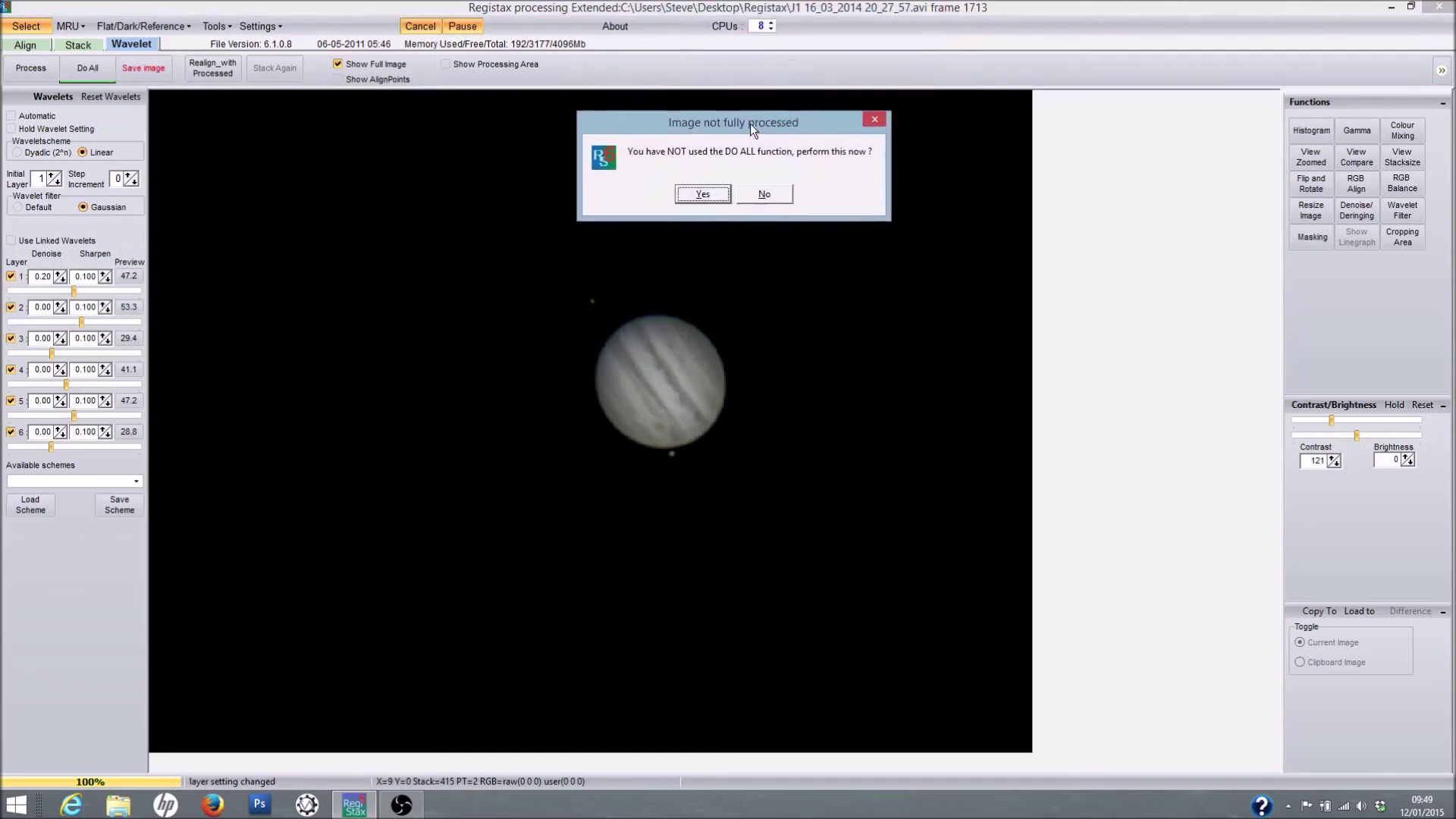
# - Accept full processing before saving and bring up the 16-bit RGB TIFF Save As dialog
pyautogui.click(703, 194)
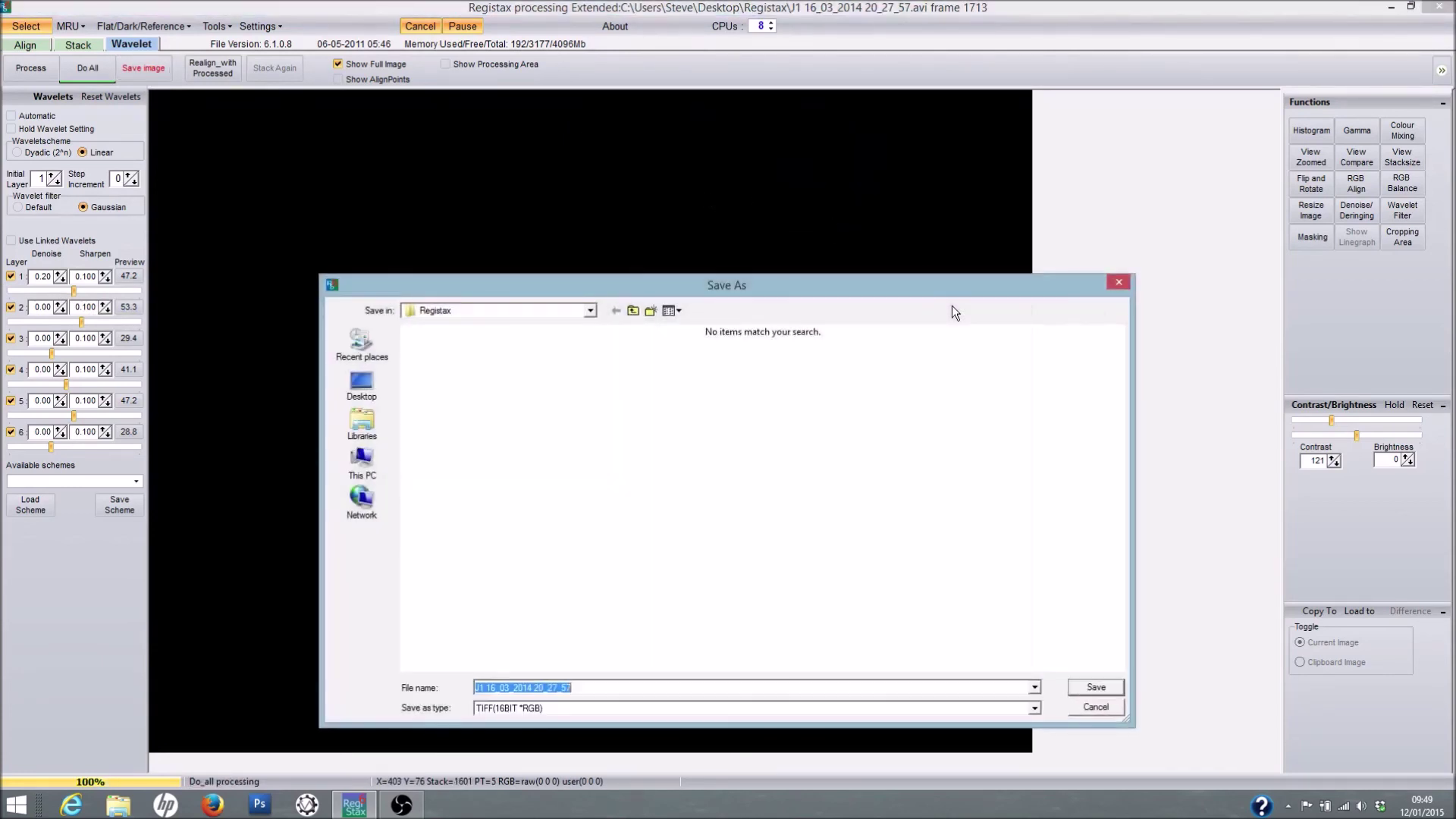
pyautogui.moveTo(797, 283); pyautogui.dragTo(790, 175)
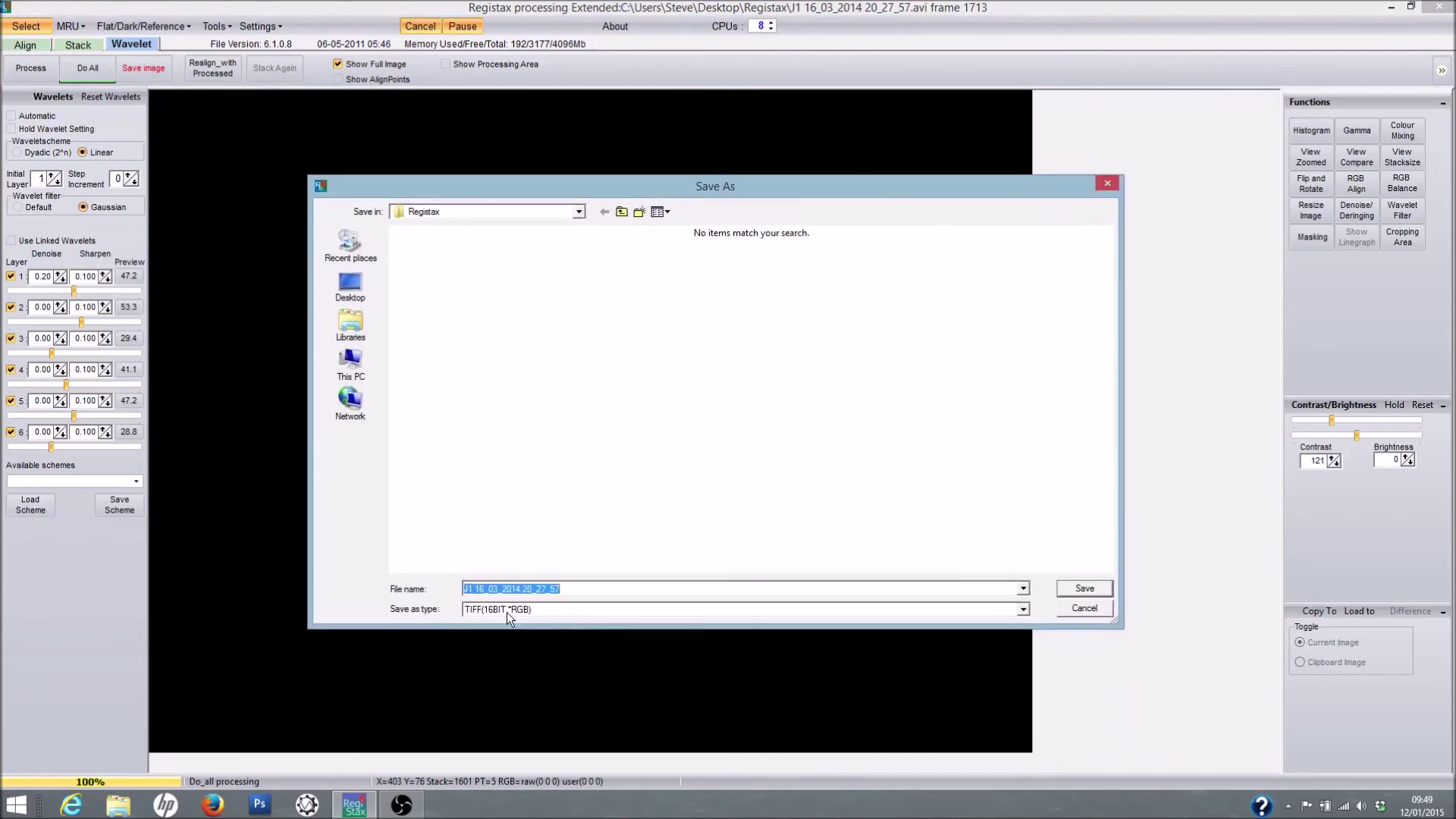